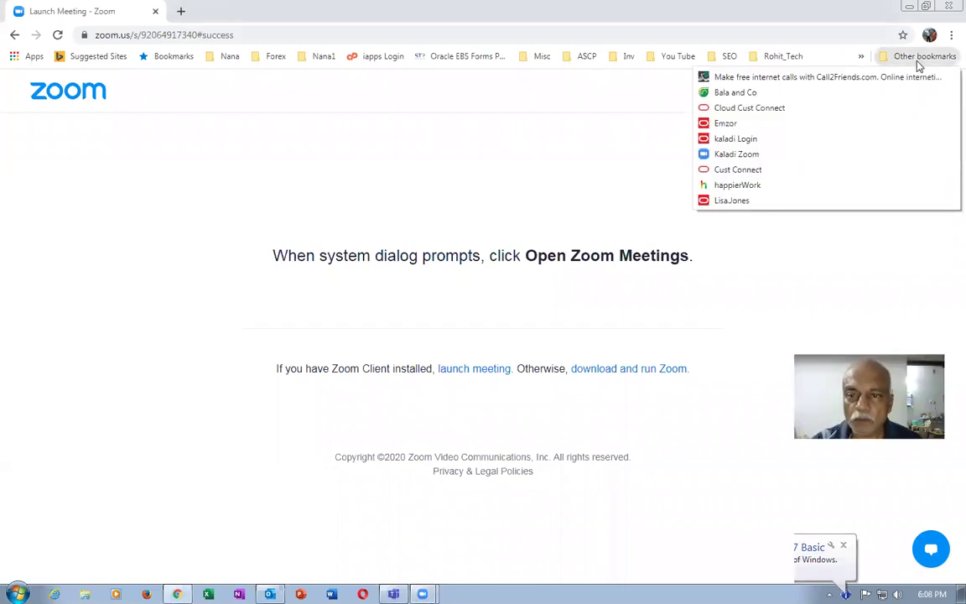
Step: Open the 'kaladi Login' bookmark from Other bookmarks to reach the Oracle cloud sign-in page
click(750, 141)
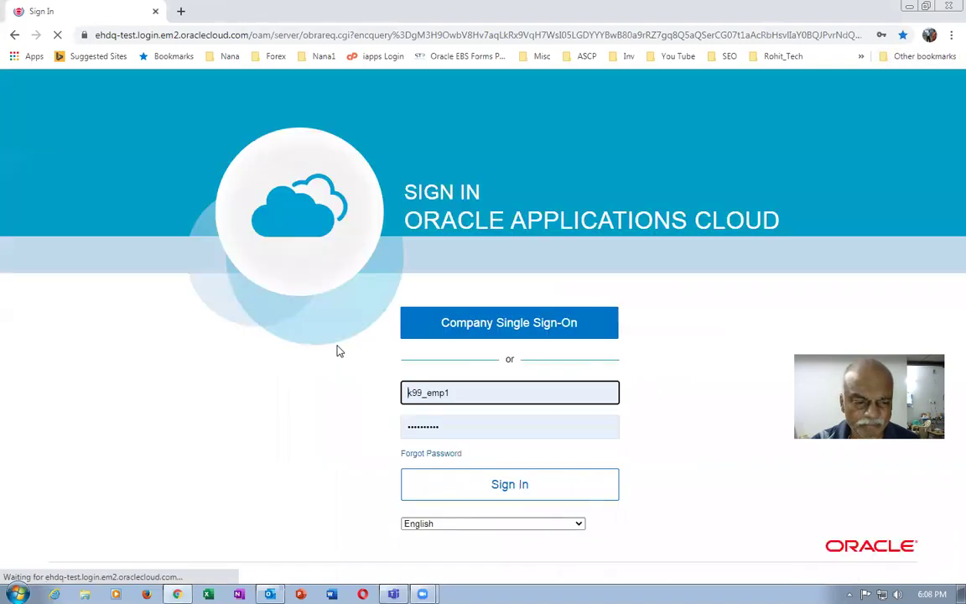
Step: Sign in to Oracle Applications Cloud with the saved employee account
double_click(463, 388)
text(a01)
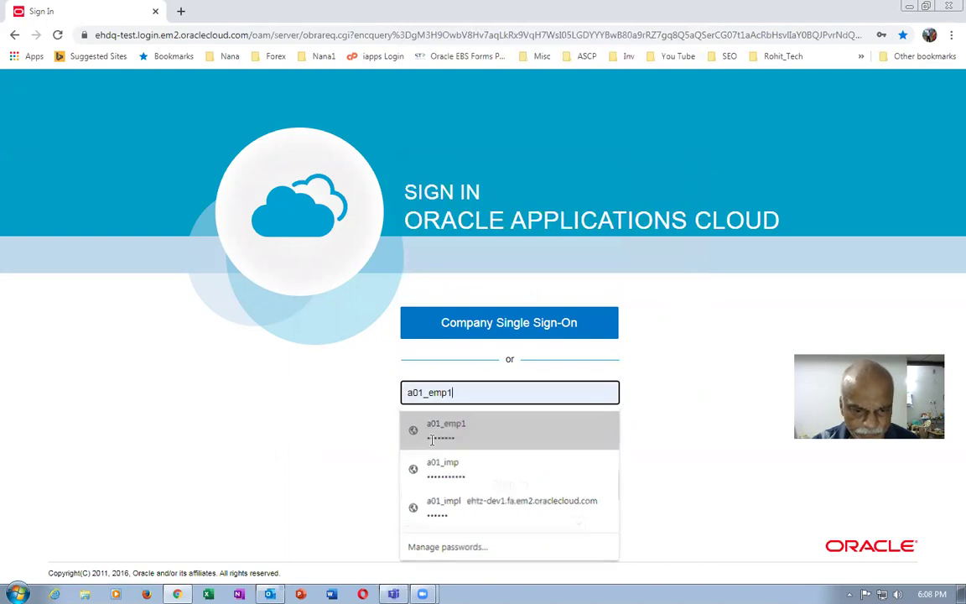
click(446, 428)
click(507, 493)
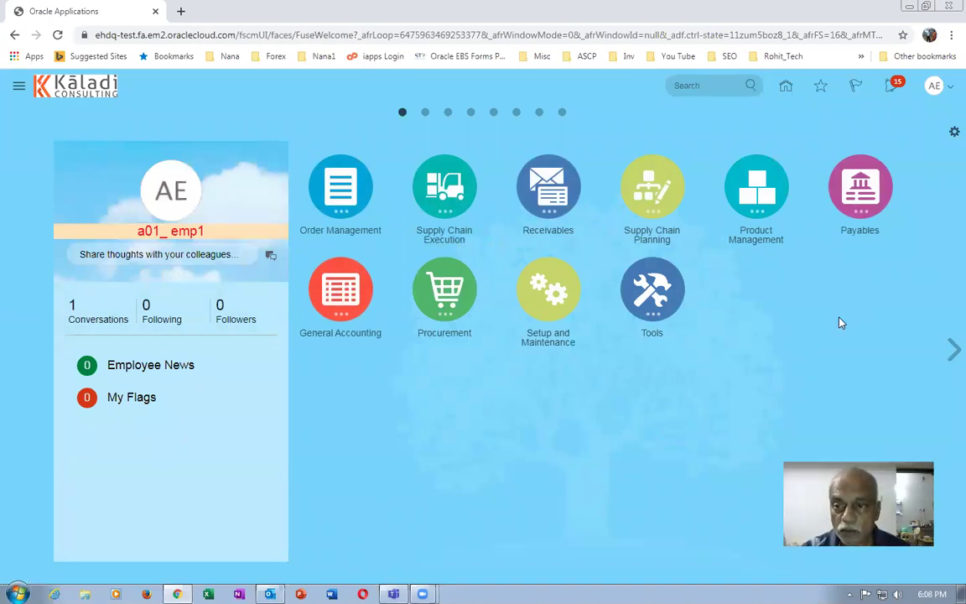
Step: Go to Setup and Maintenance and bring up its task Search page
click(936, 90)
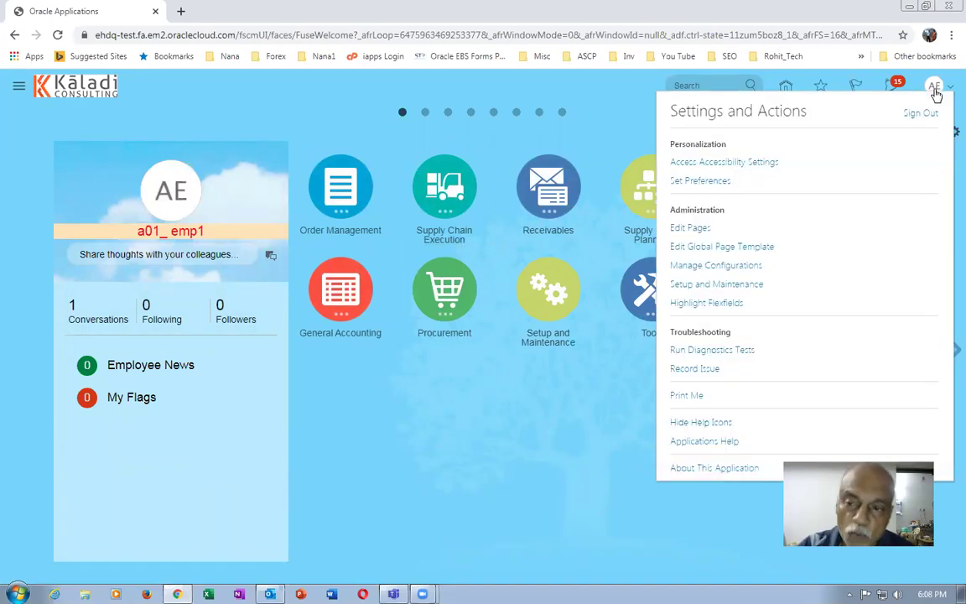
click(752, 289)
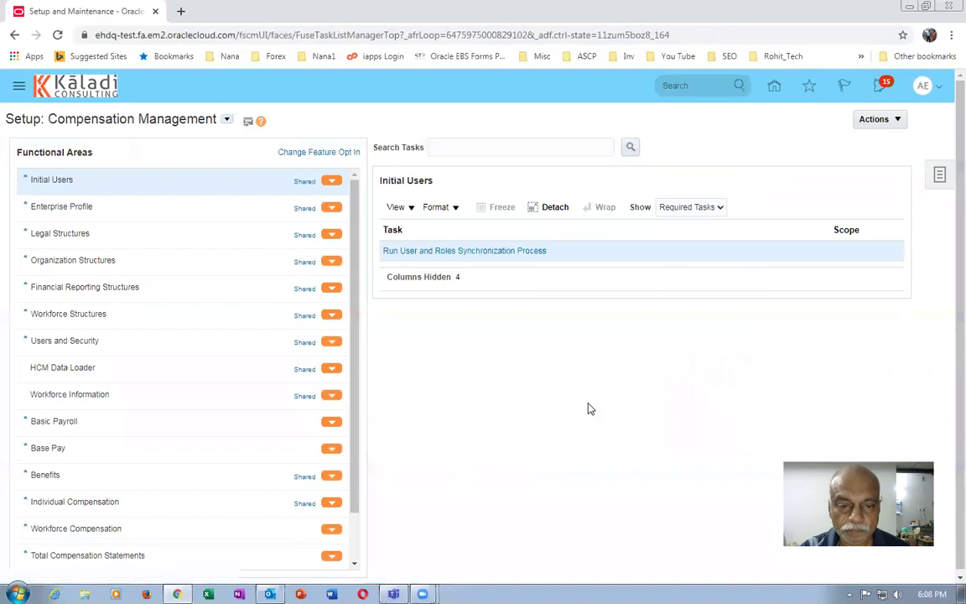
click(936, 177)
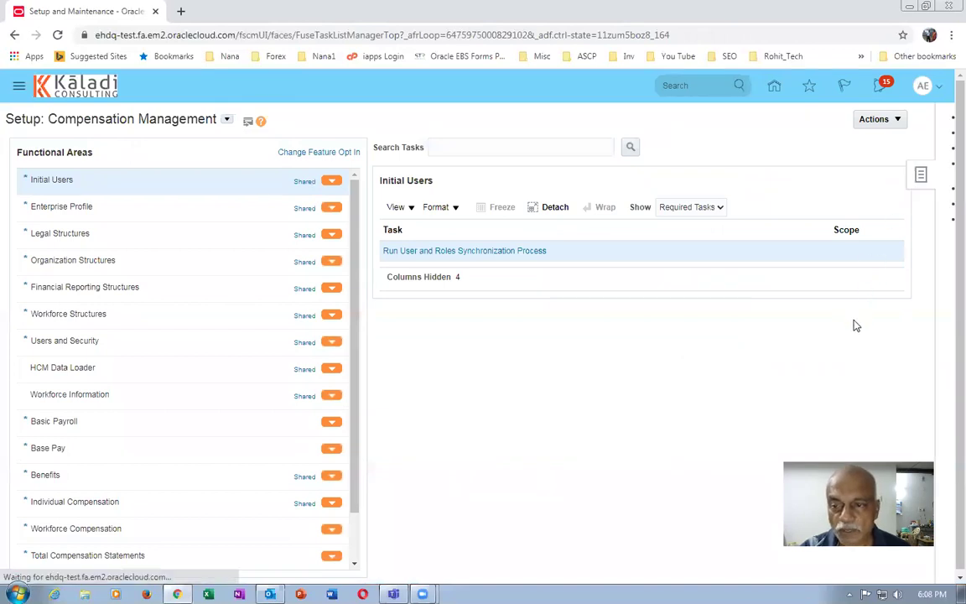
click(830, 221)
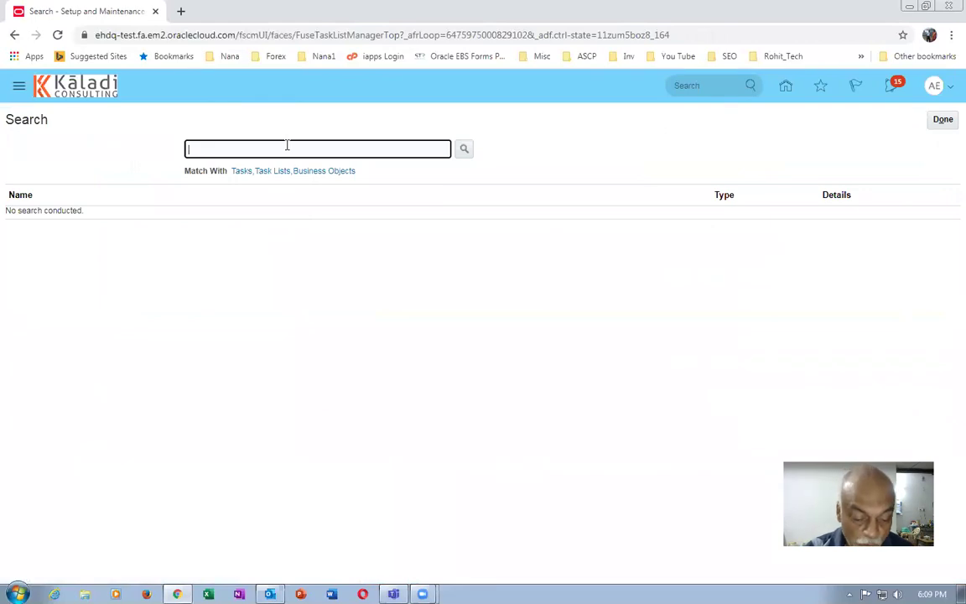
Step: Search 'man%sub%loca%' and open Manage Subinventories and Locators for organization M202
text(man%sub)
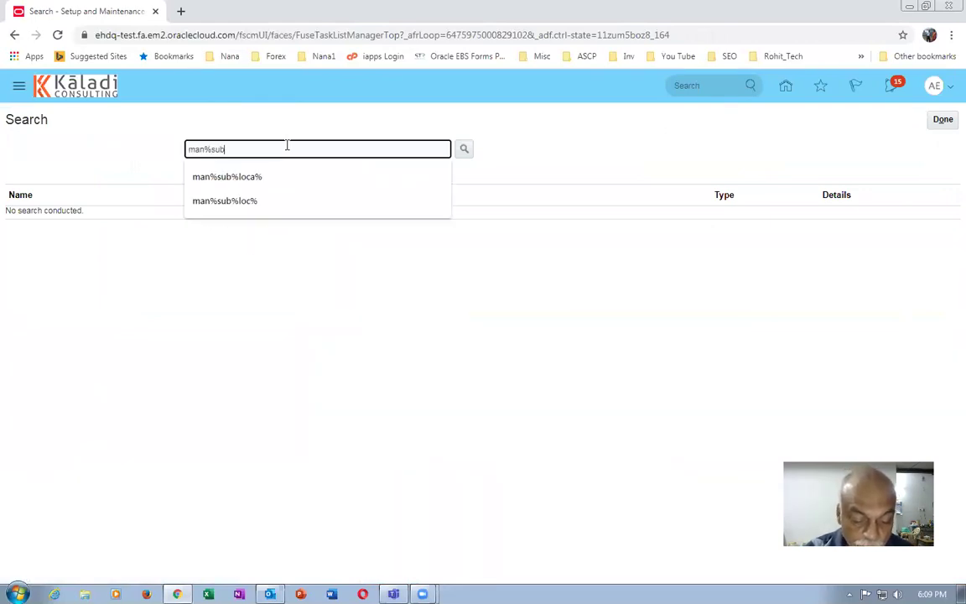
text(%loca%)
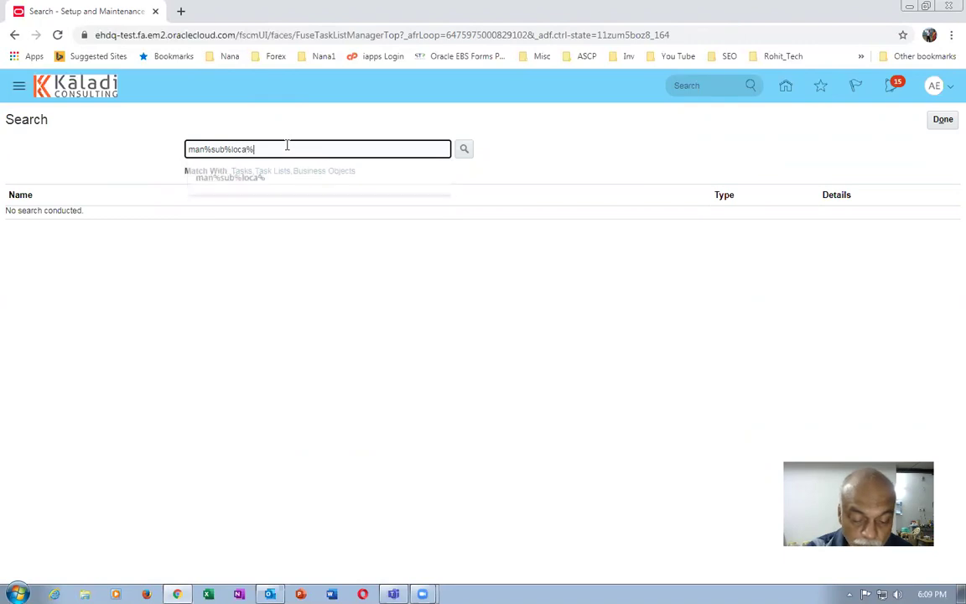
key(Return)
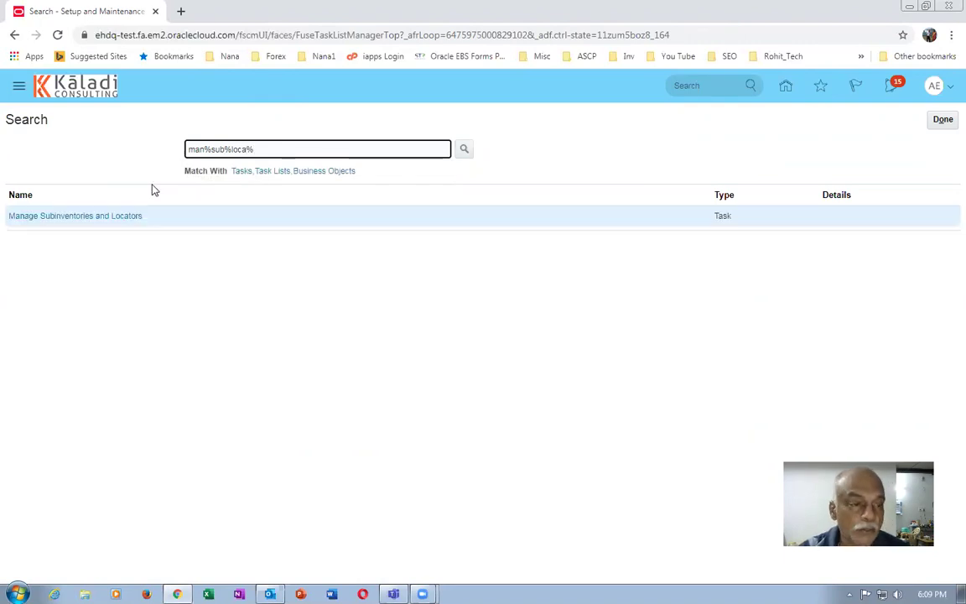
click(93, 217)
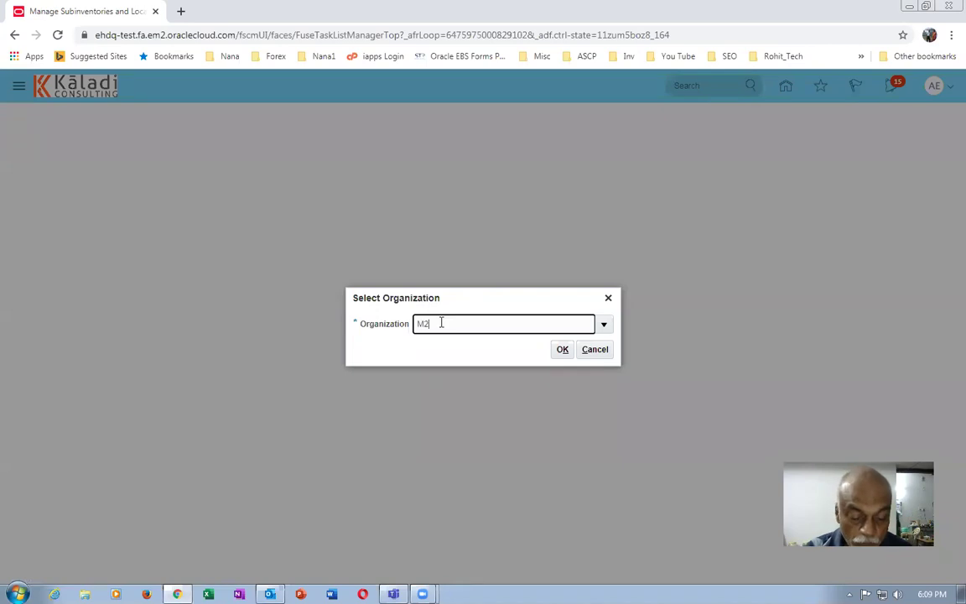
text(M202)
key(Tab)
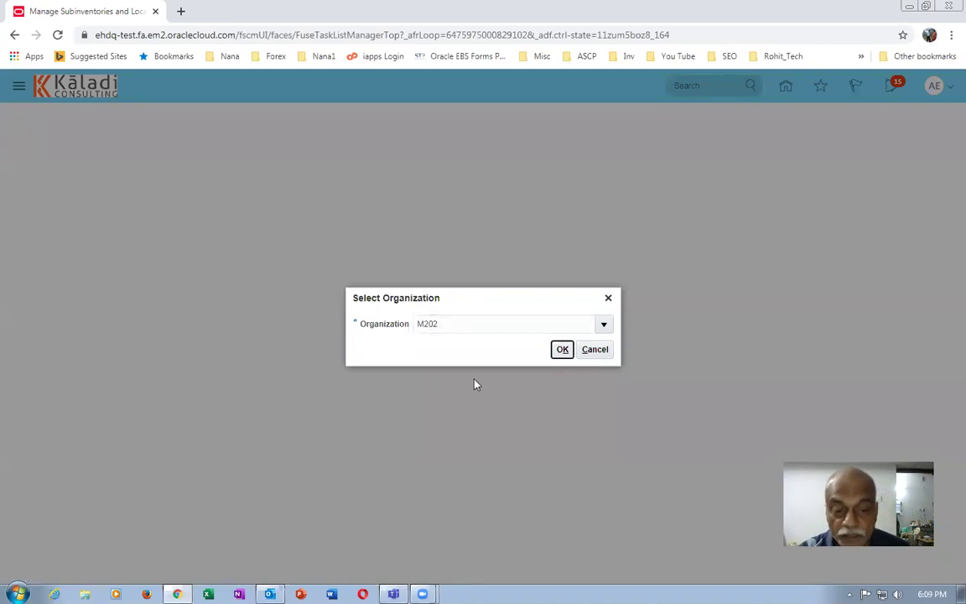
click(562, 349)
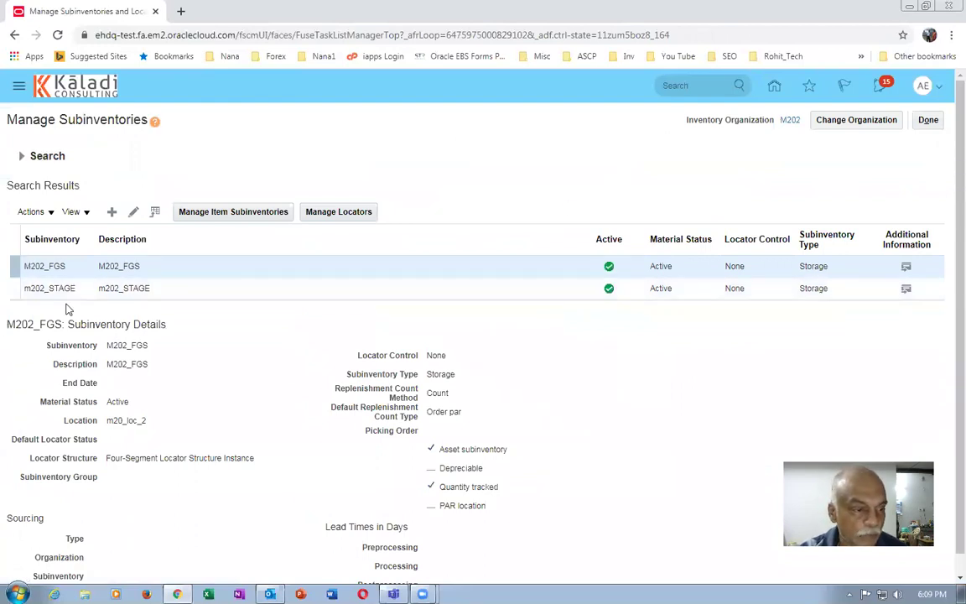
Step: Create subinventory M202_Sub1 with description M202_Sub1 and location m20_loc_2
click(112, 212)
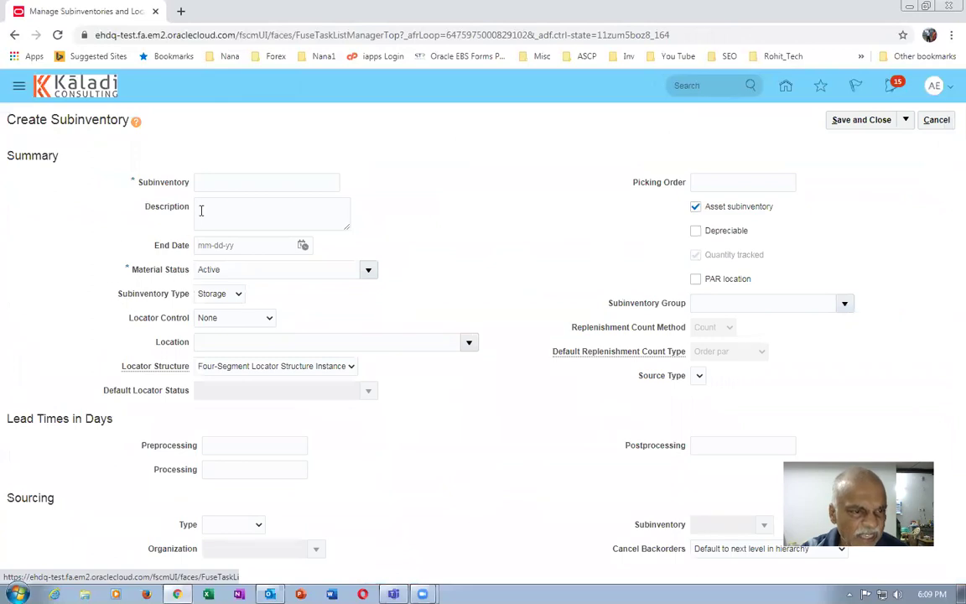
click(216, 182)
text(M)
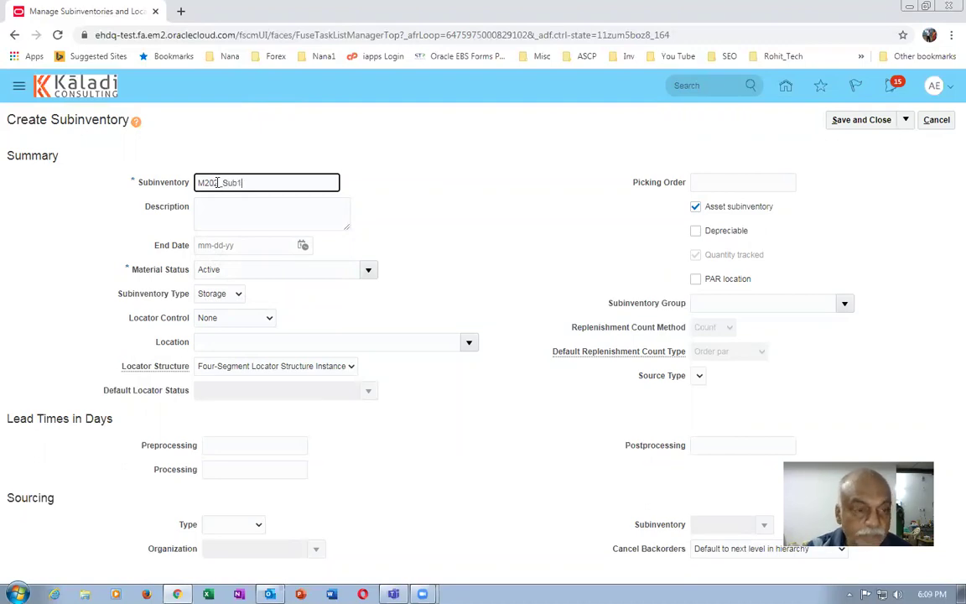
text(202_Sub1)
drag(255, 183, 209, 199)
key(ctrl+c)
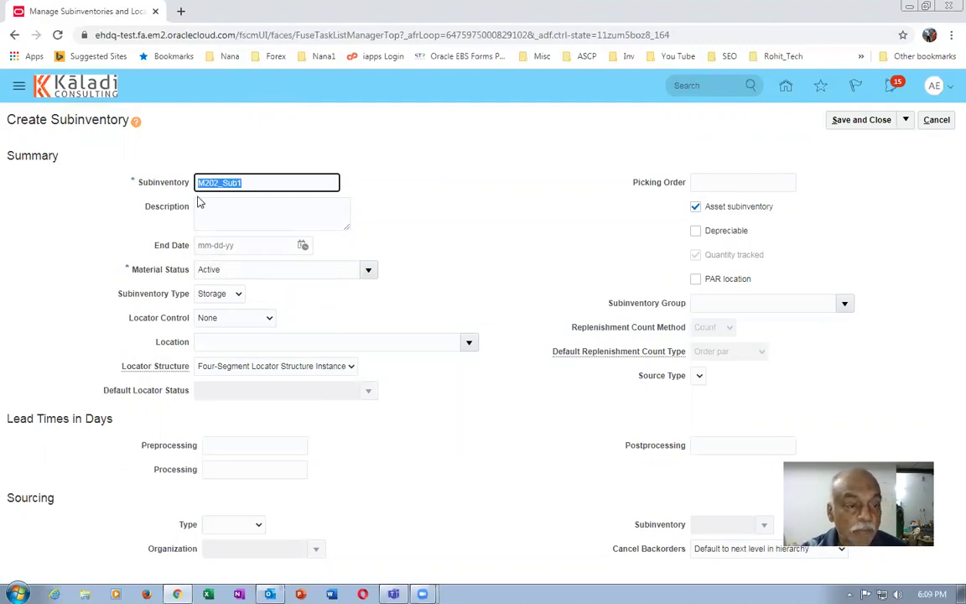
click(241, 215)
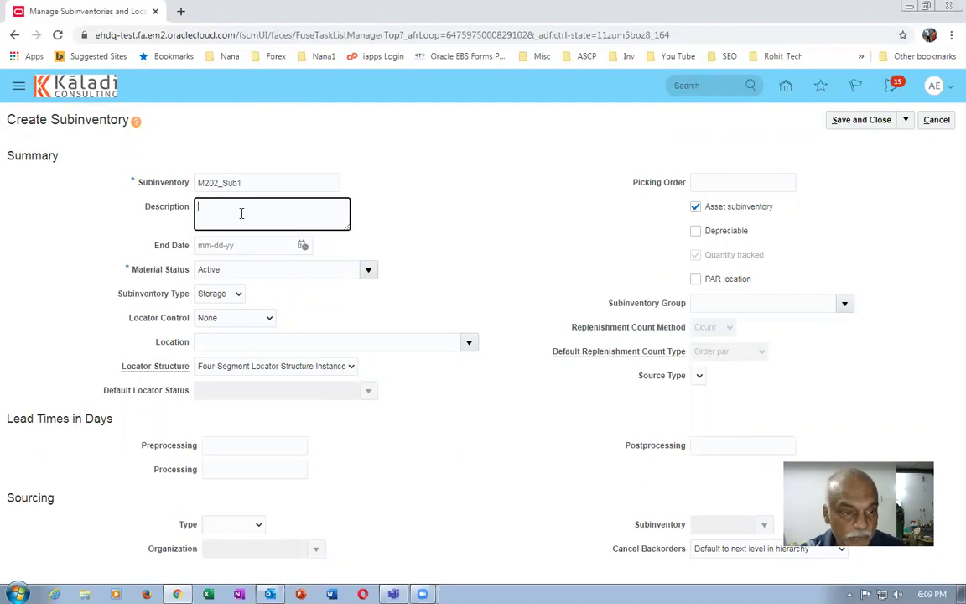
key(ctrl+v)
click(222, 341)
text(m20)
key(Tab)
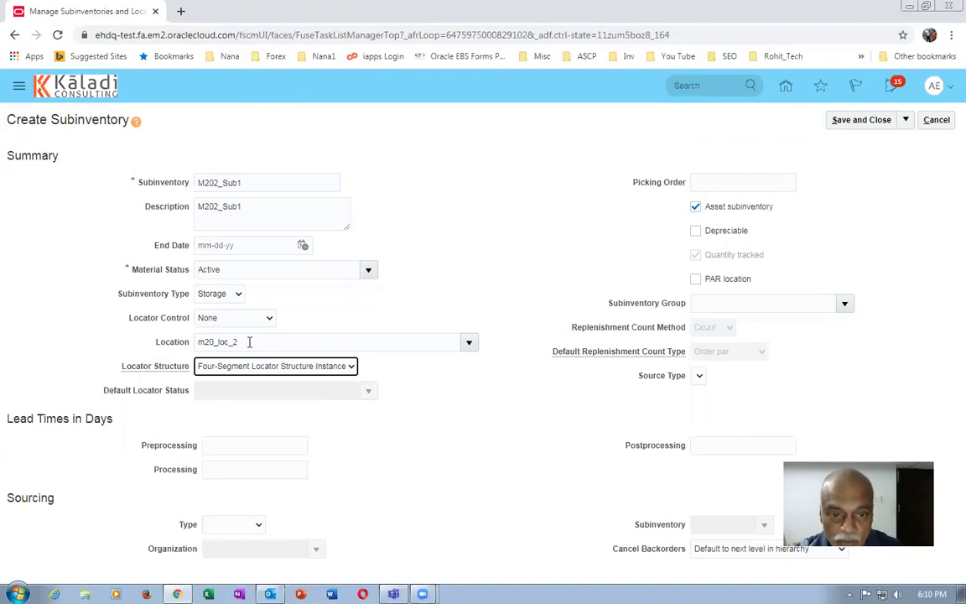
Step: Save the new M202_Sub1 subinventory, acknowledge the confirmation, and return to the task search
click(482, 201)
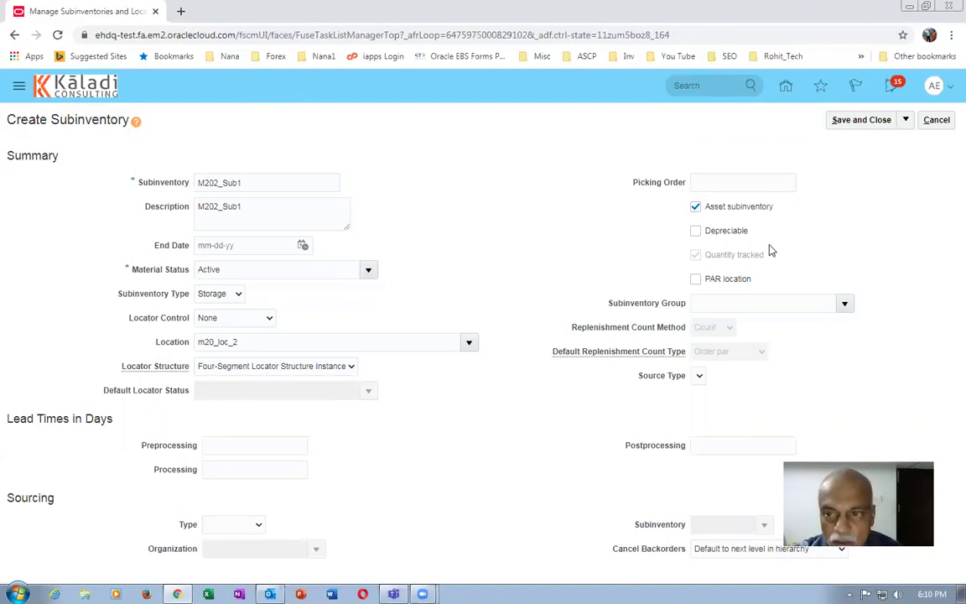
click(859, 120)
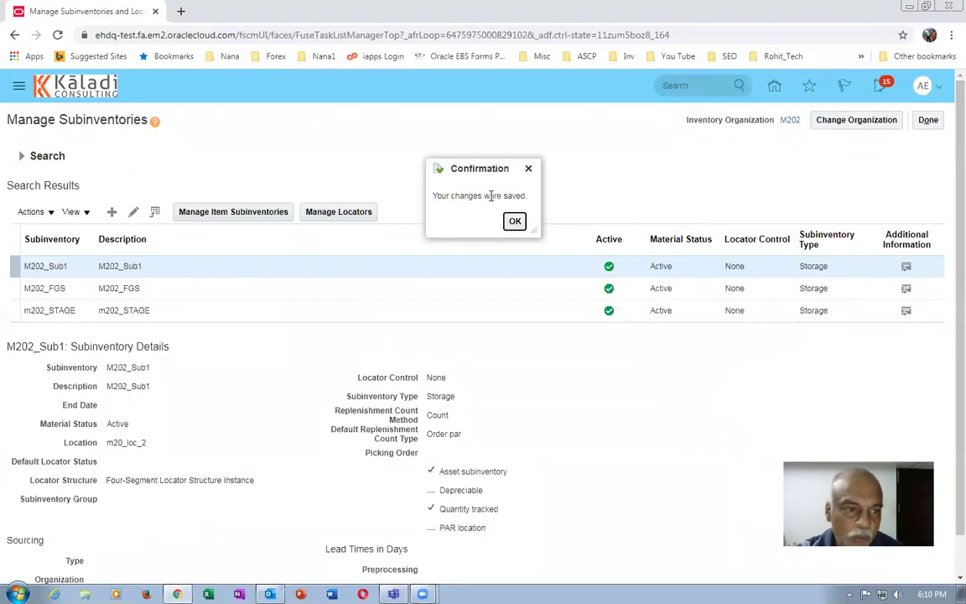
click(514, 221)
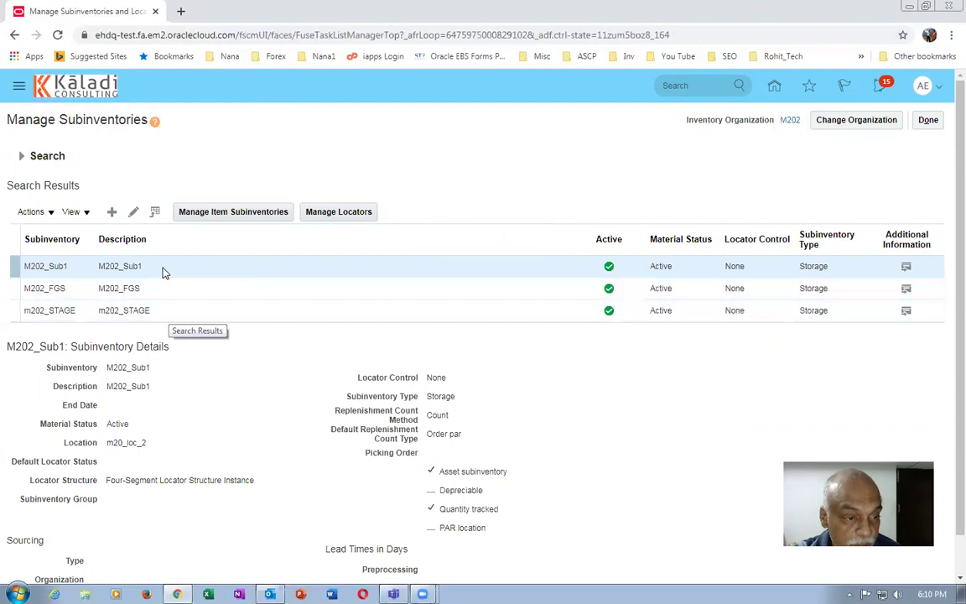
click(927, 120)
Step: Search tasks for 'man%inter%sub%', fixing the typo, and open Manage Intersubinventory Parameters
triple_click(337, 148)
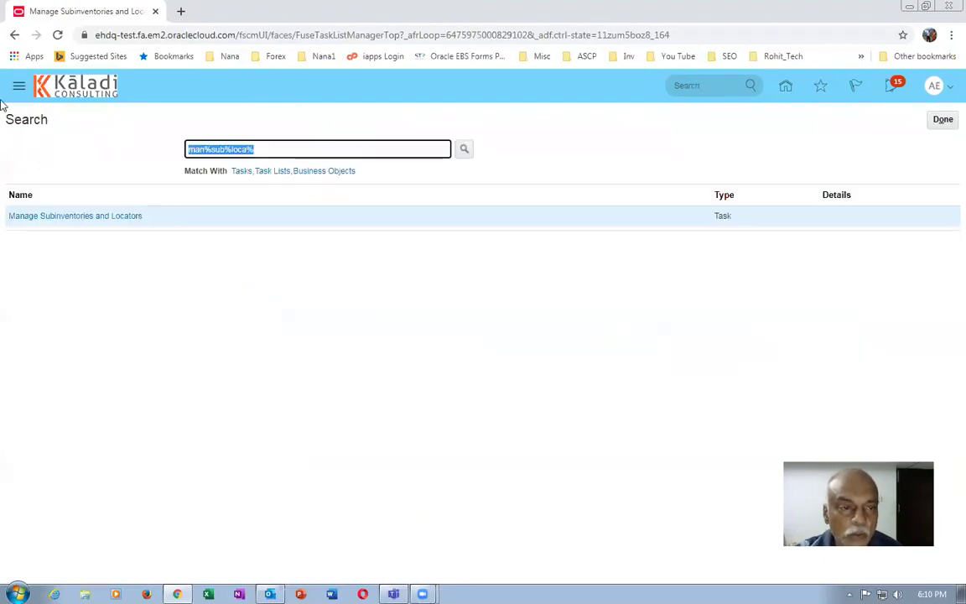
text(man%l)
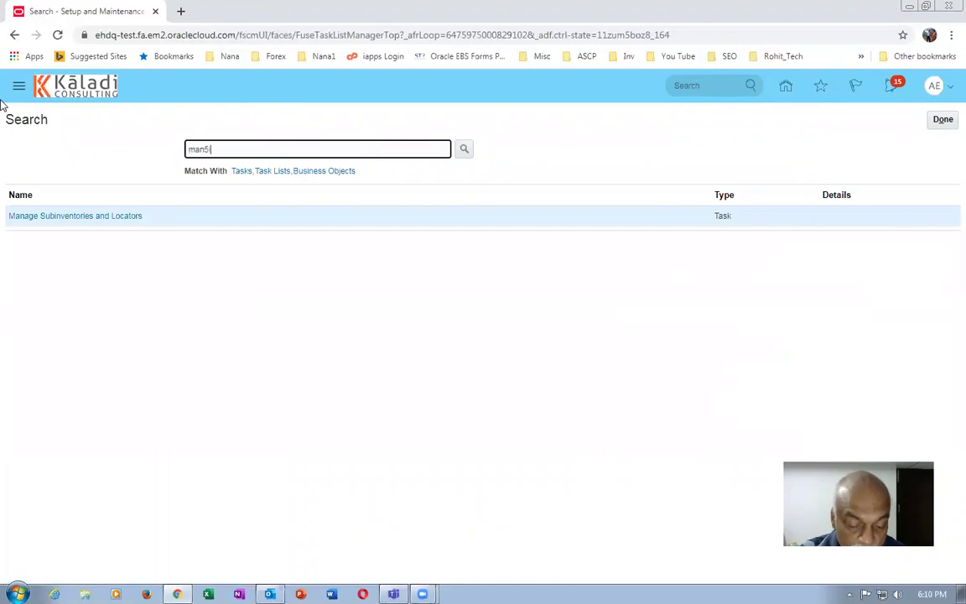
text(nter%sub%)
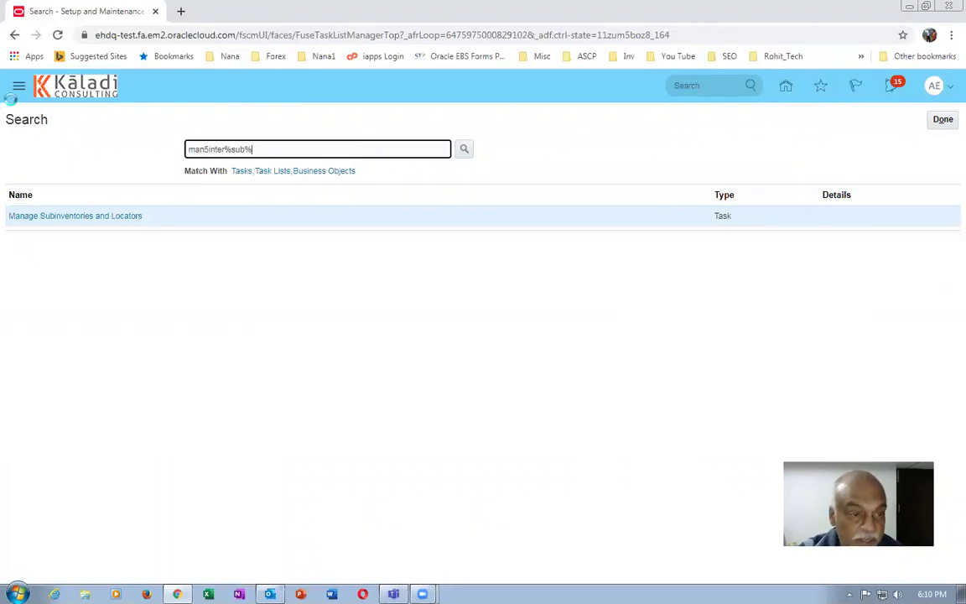
key(Return)
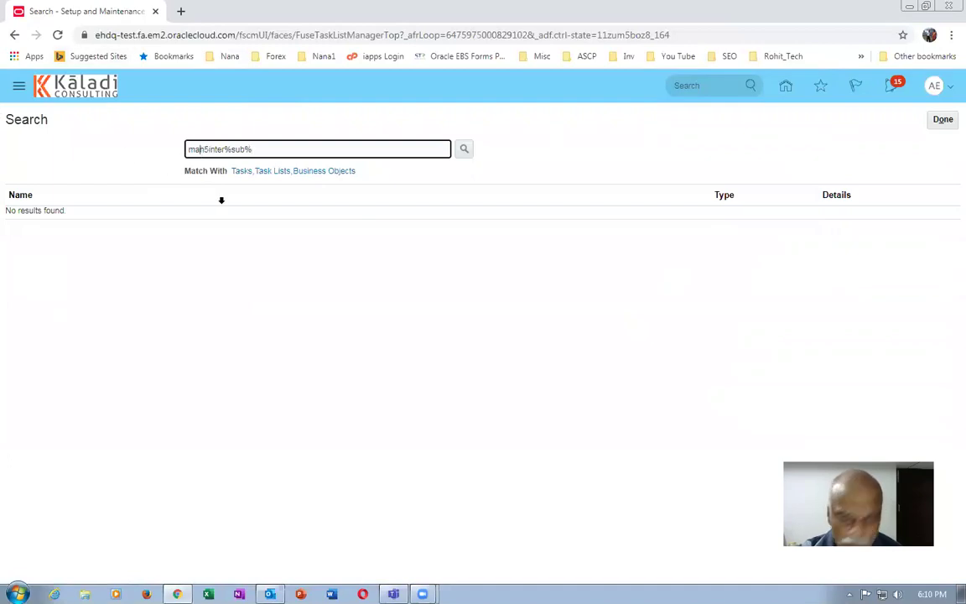
click(204, 149)
key(BackSpace)
text(%)
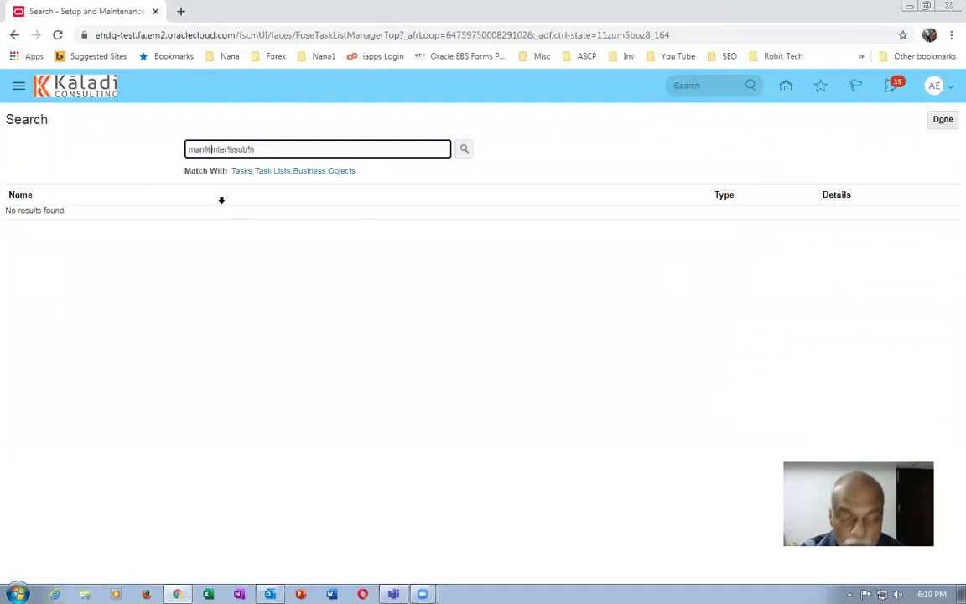
key(Return)
click(73, 218)
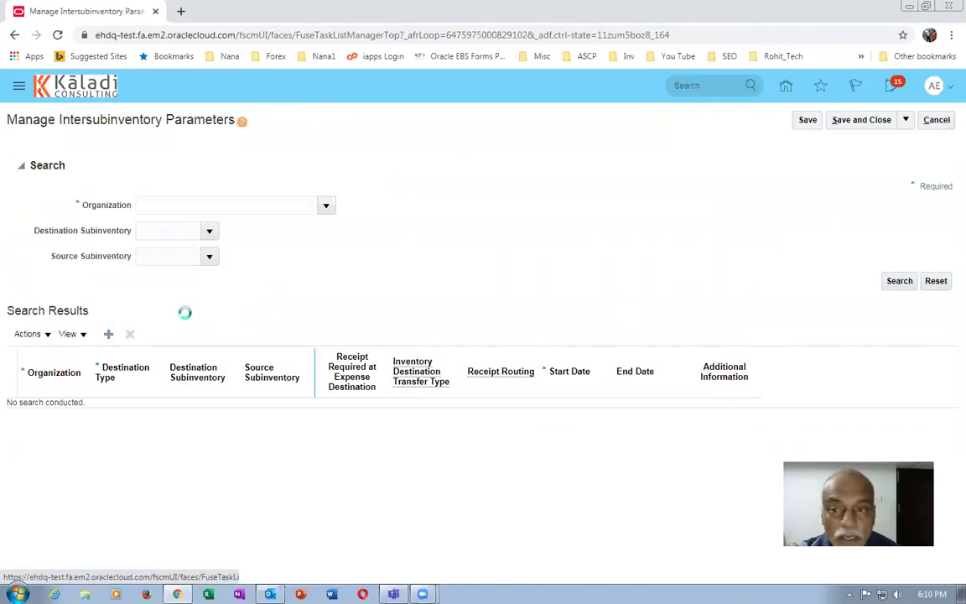
Step: Start an M202 parameter row with destination type Inventory and destination subinventory m202_STAGE
click(38, 414)
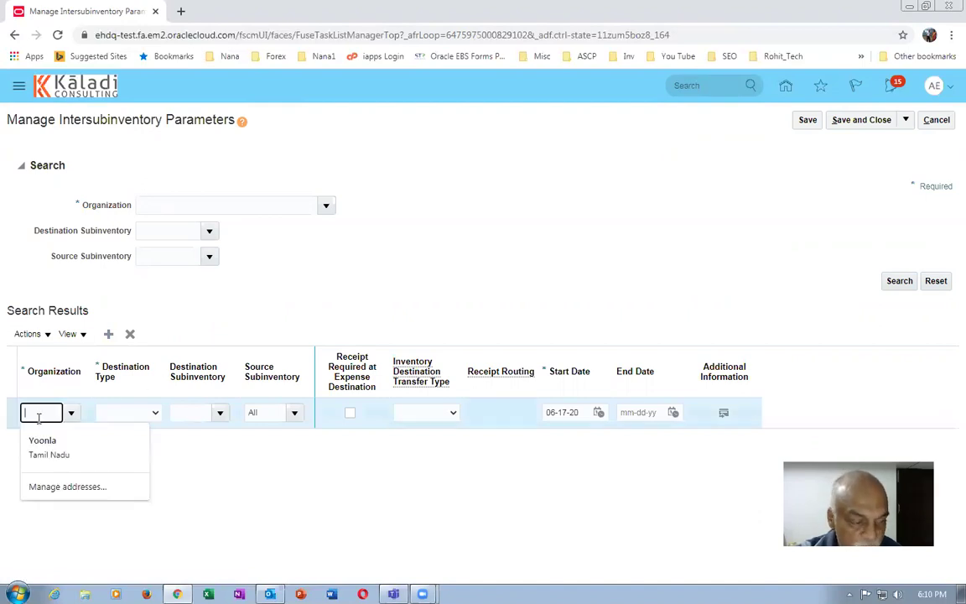
text(M202)
key(Tab)
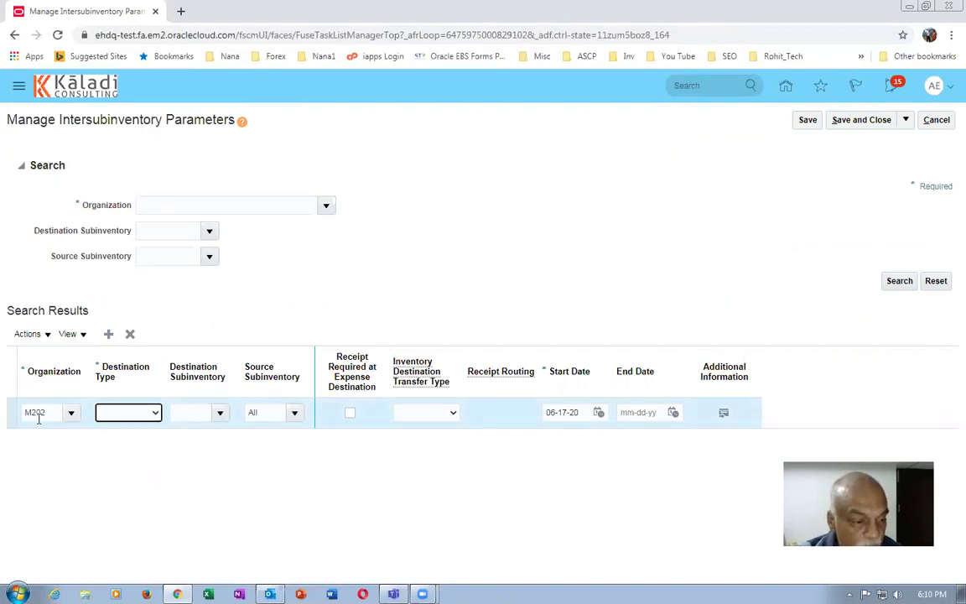
click(127, 412)
click(131, 447)
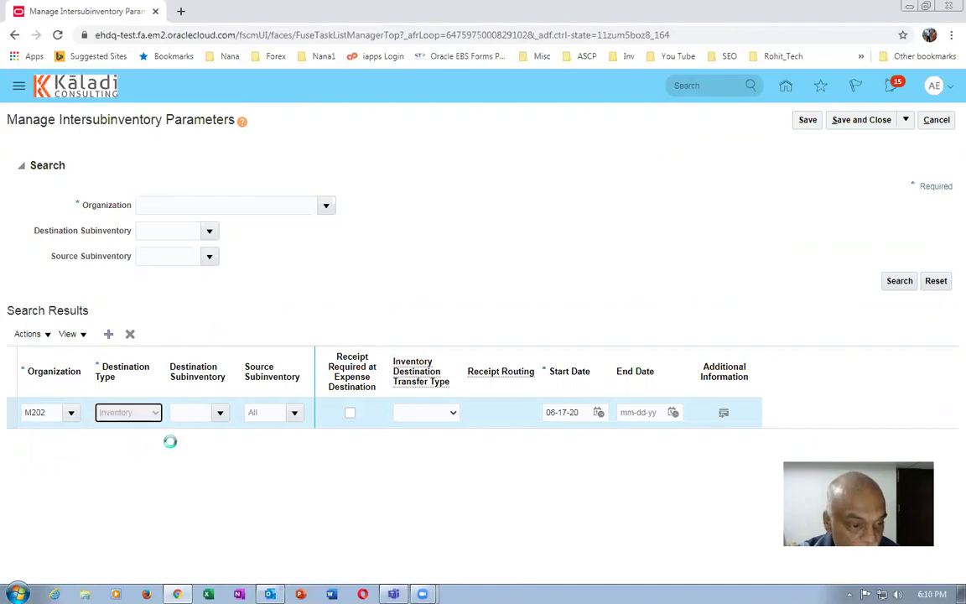
click(191, 411)
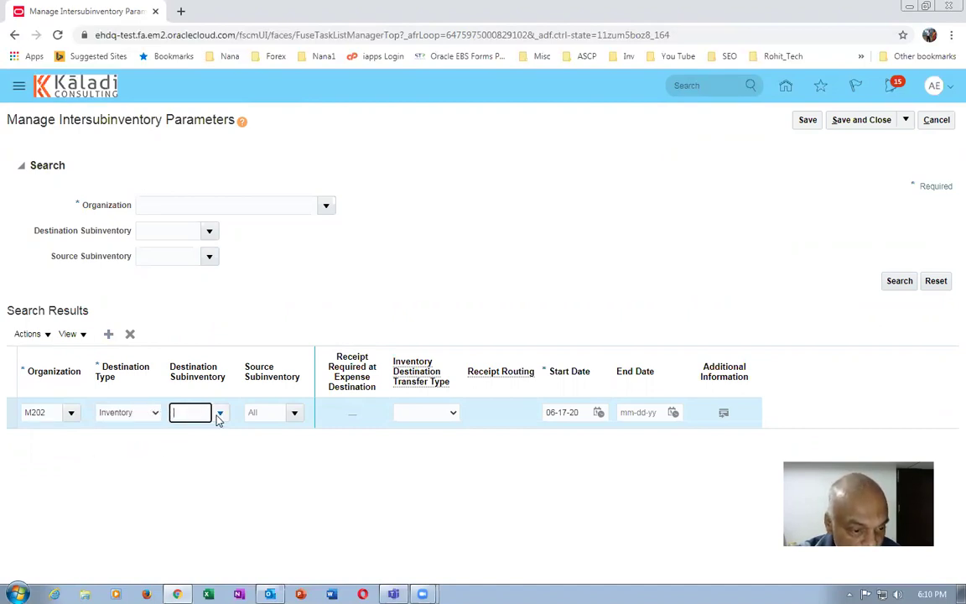
click(219, 412)
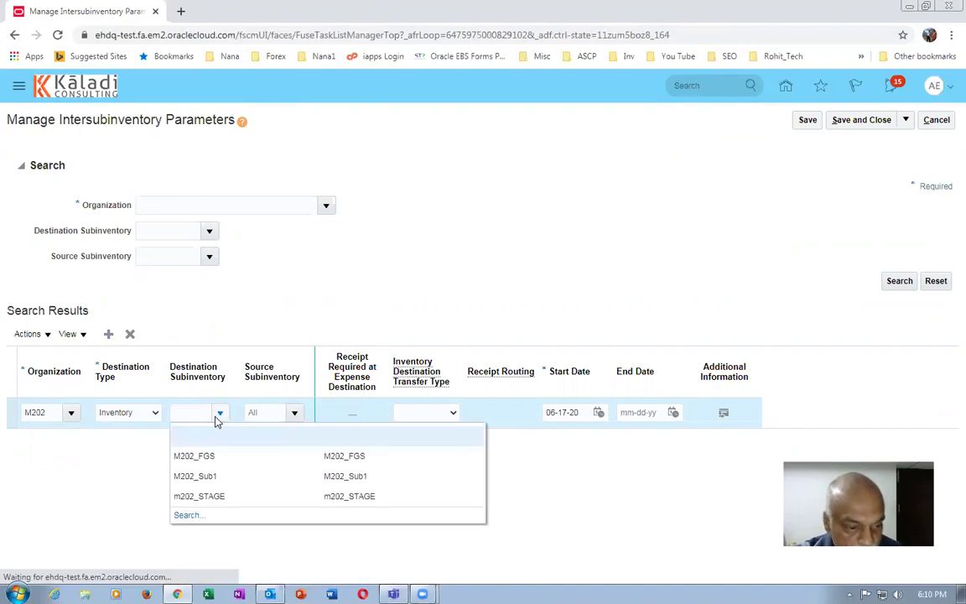
click(238, 496)
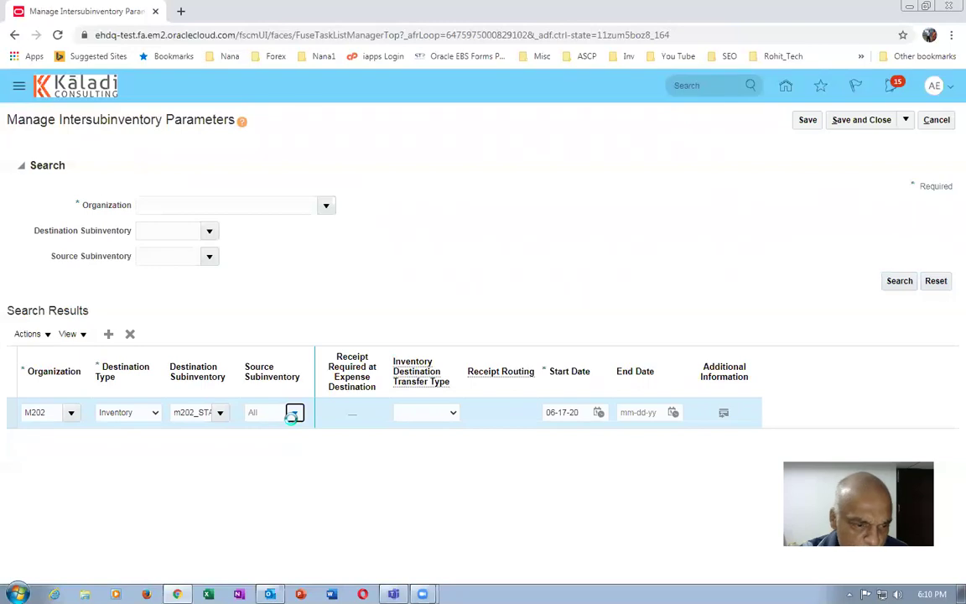
Step: Set source subinventory M202_Sub1 and transfer type In transit, then save and close
click(294, 413)
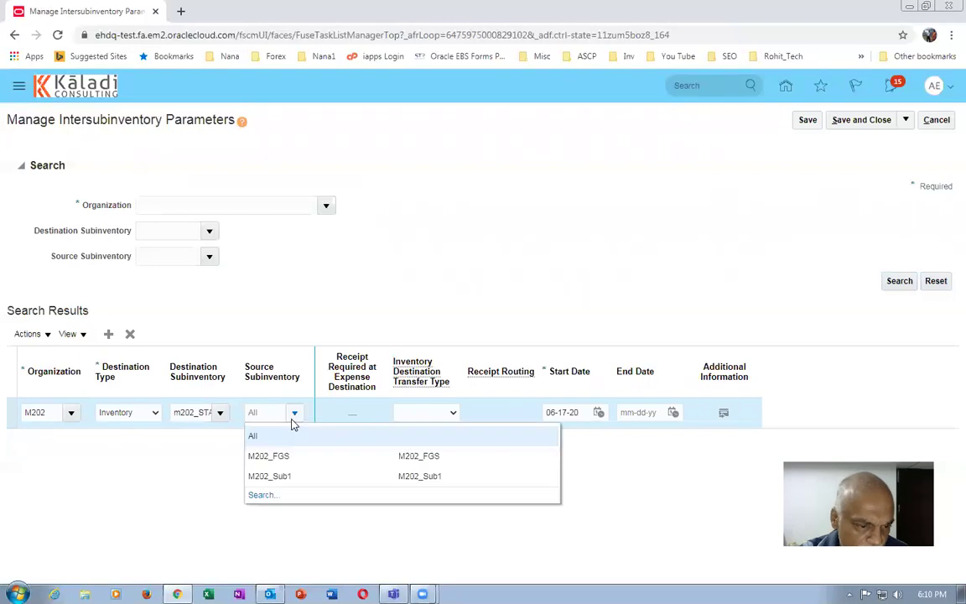
click(306, 476)
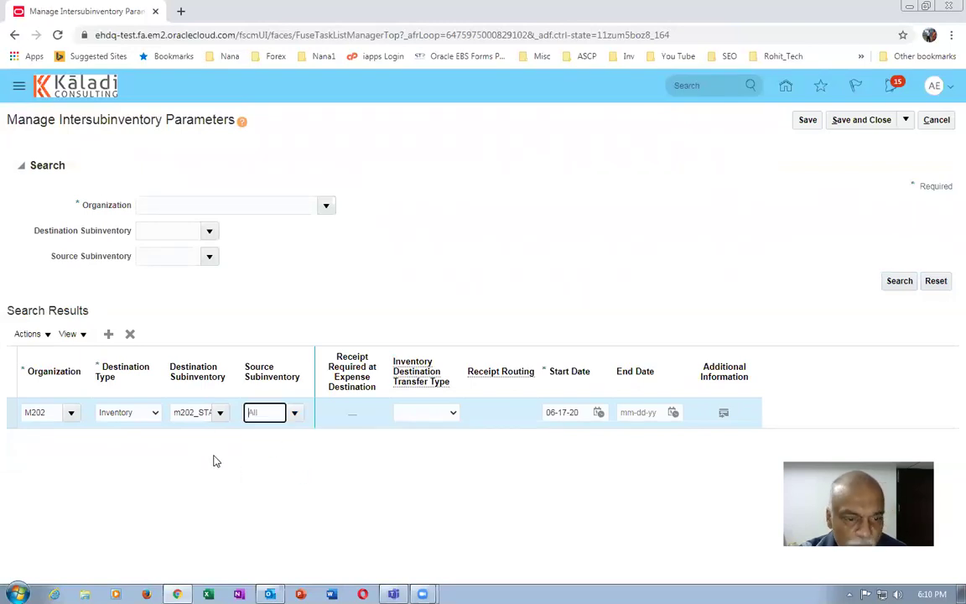
click(421, 415)
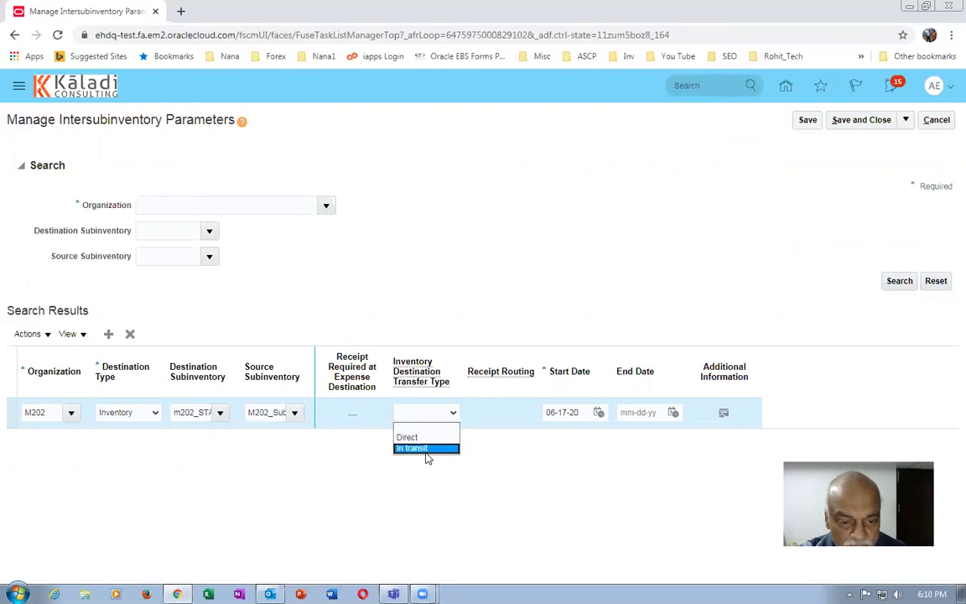
click(413, 447)
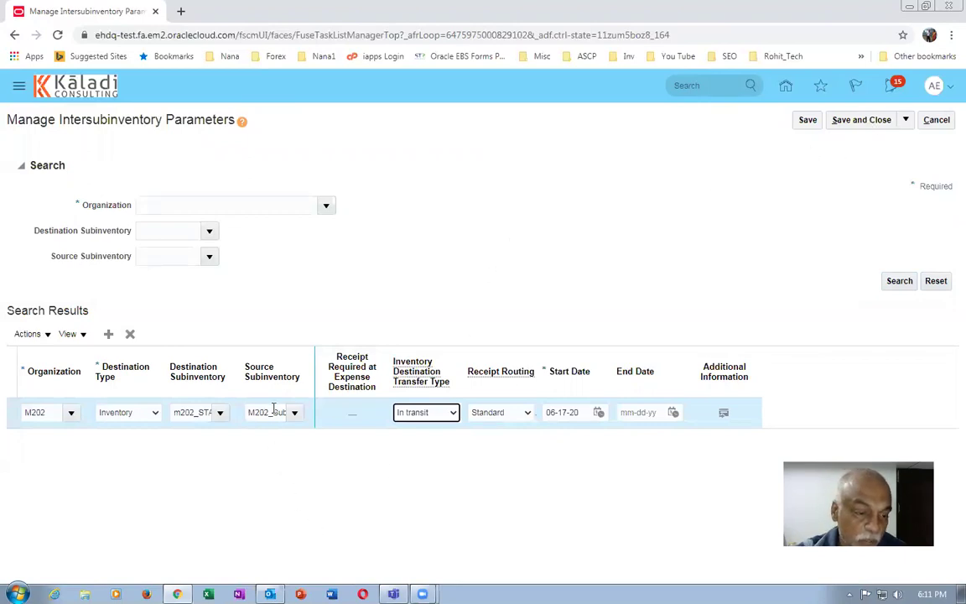
click(872, 122)
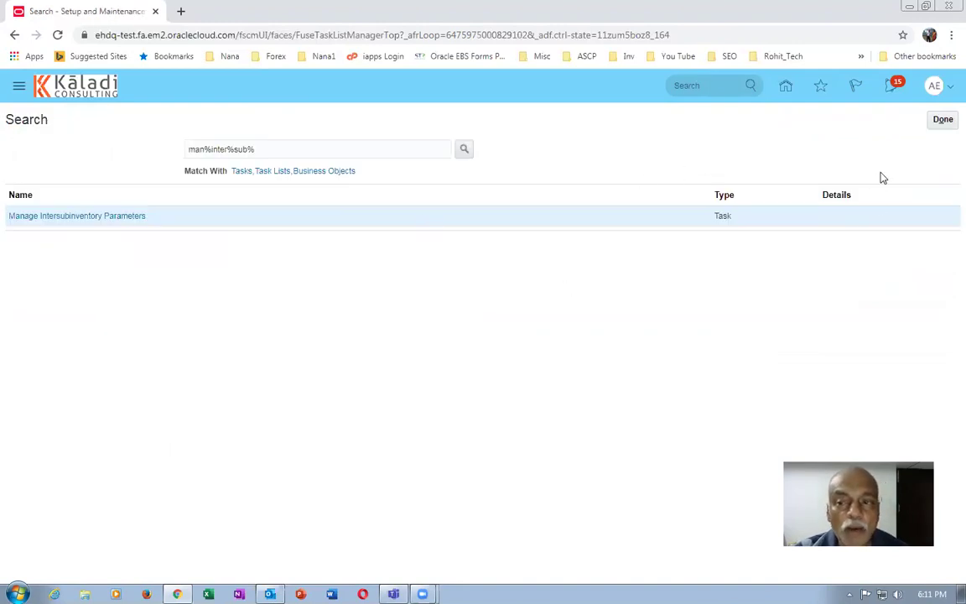
Step: Rerun the 'man%sub%loca%' task search and open Manage Subinventories and Locators for M202
click(304, 149)
drag(303, 149, 119, 156)
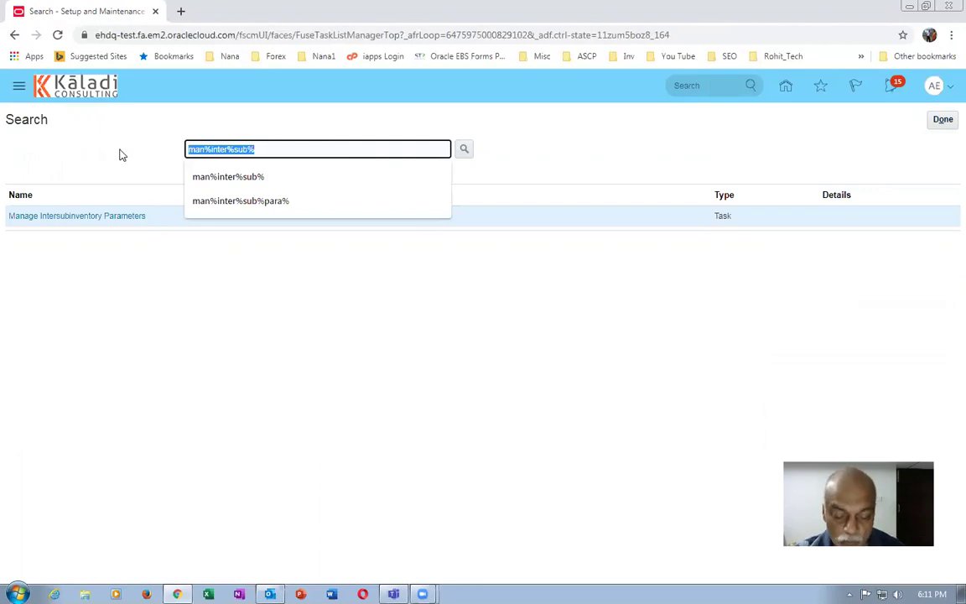
text(man)
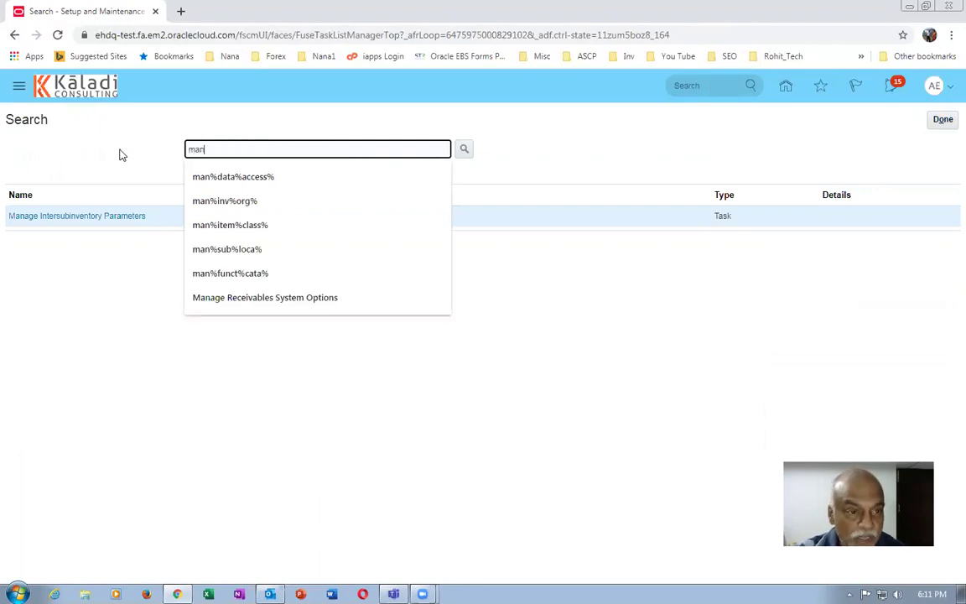
text(%s)
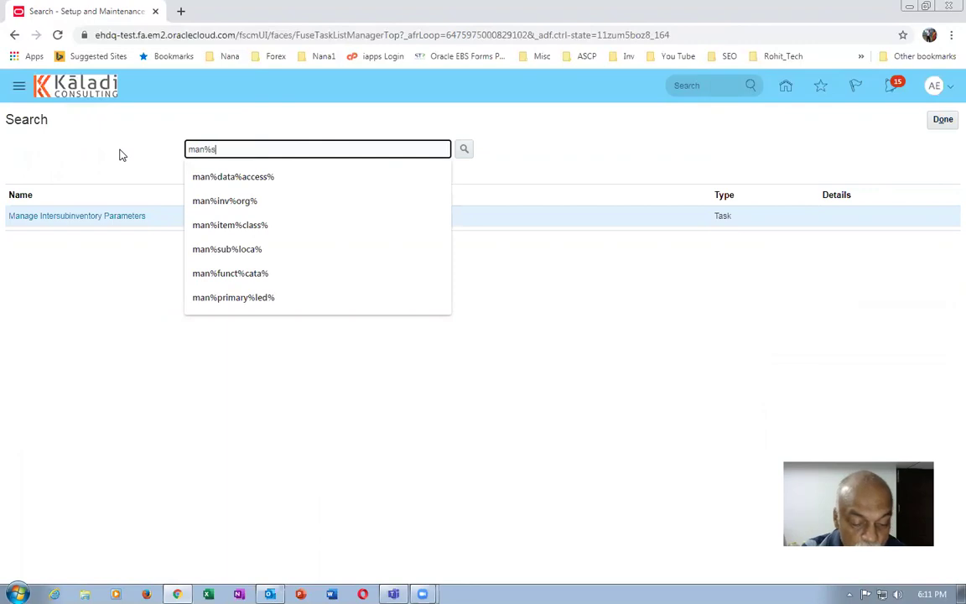
text(ub%loca)
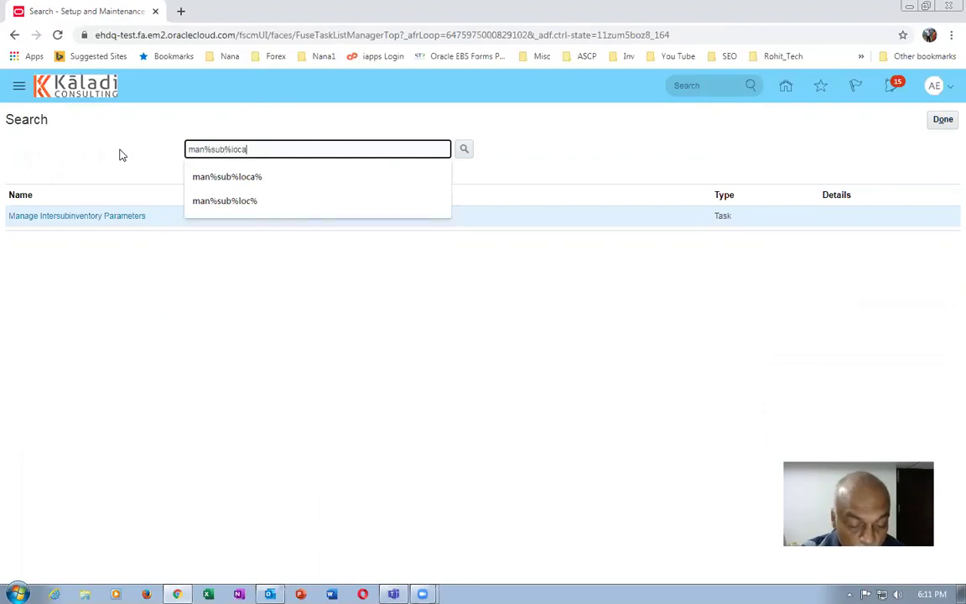
text(%)
key(Return)
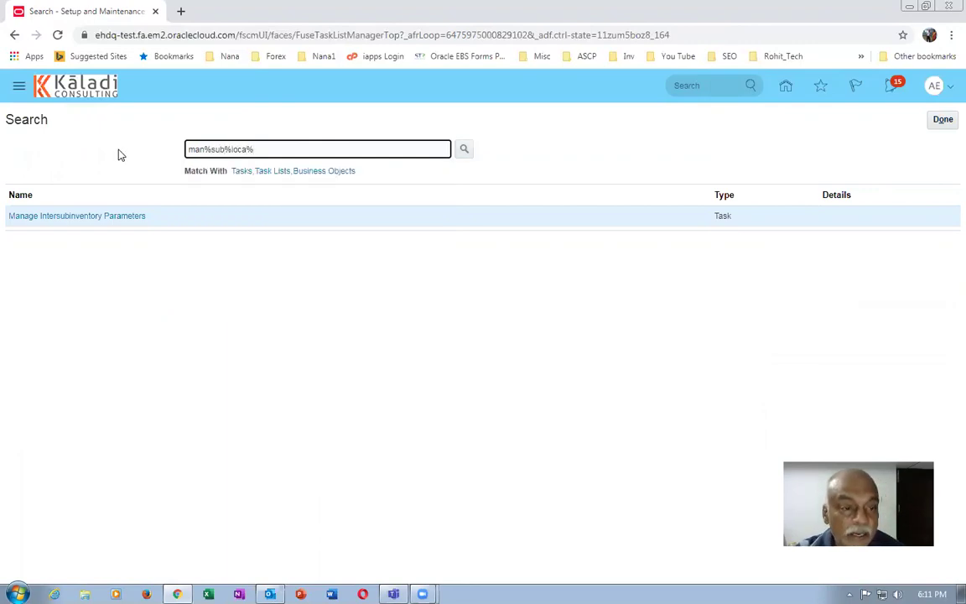
click(82, 217)
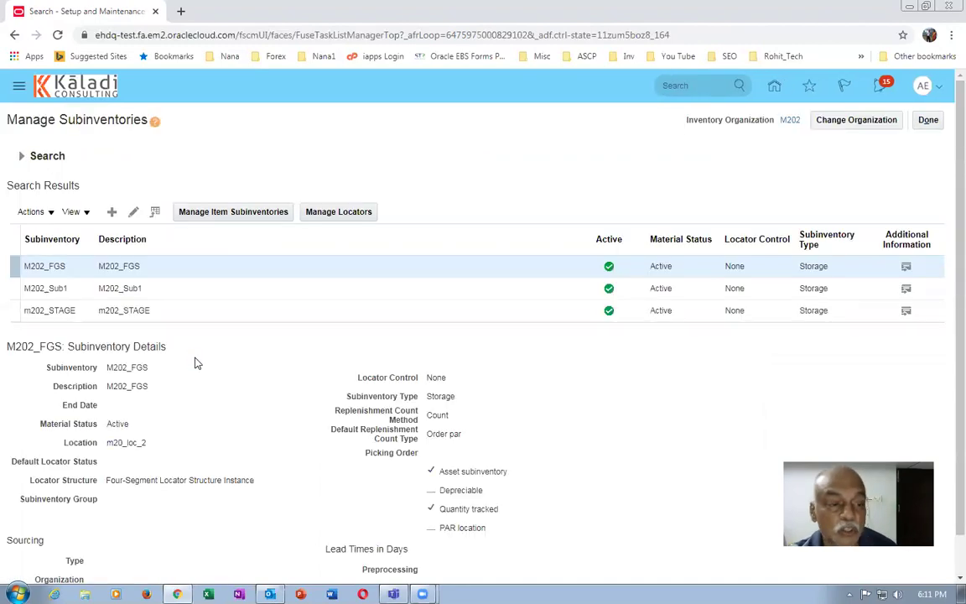
Step: Select the m202_STAGE subinventory and open its Manage Item Subinventories page
click(12, 311)
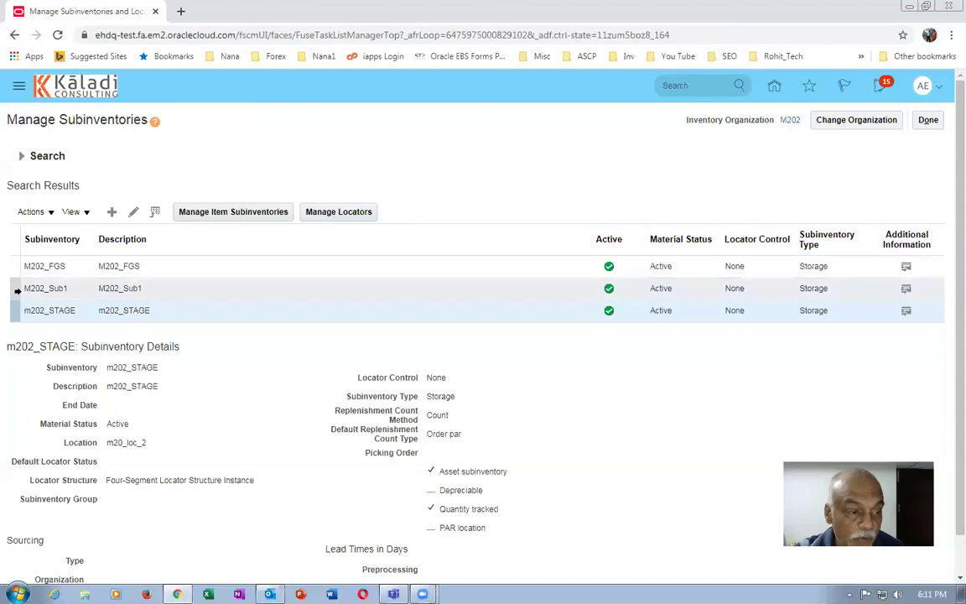
click(209, 212)
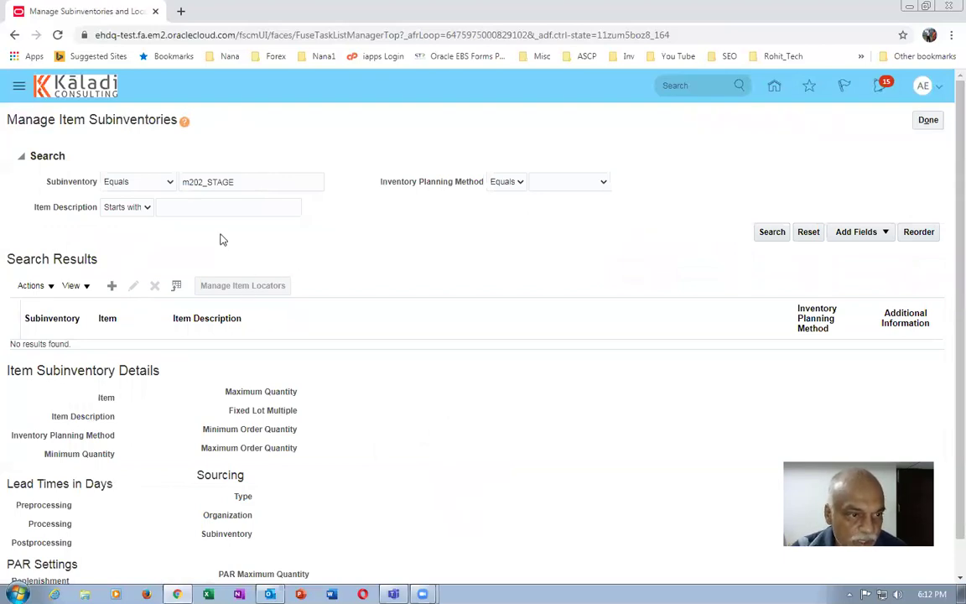
Step: Add item m20_transfer_order (transfer order test) to m202_STAGE by searching for 'm20'
click(113, 285)
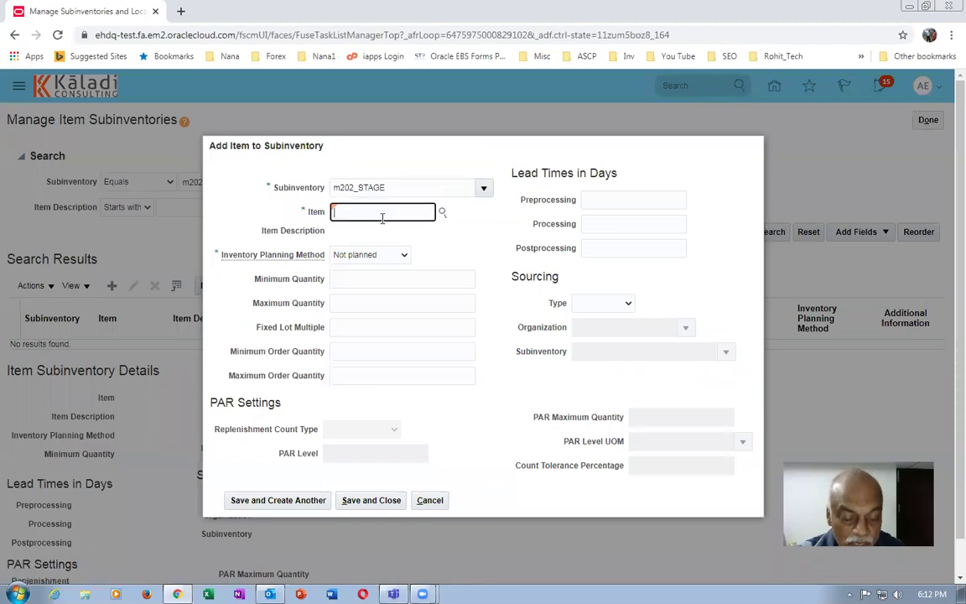
text(m20)
key(Tab)
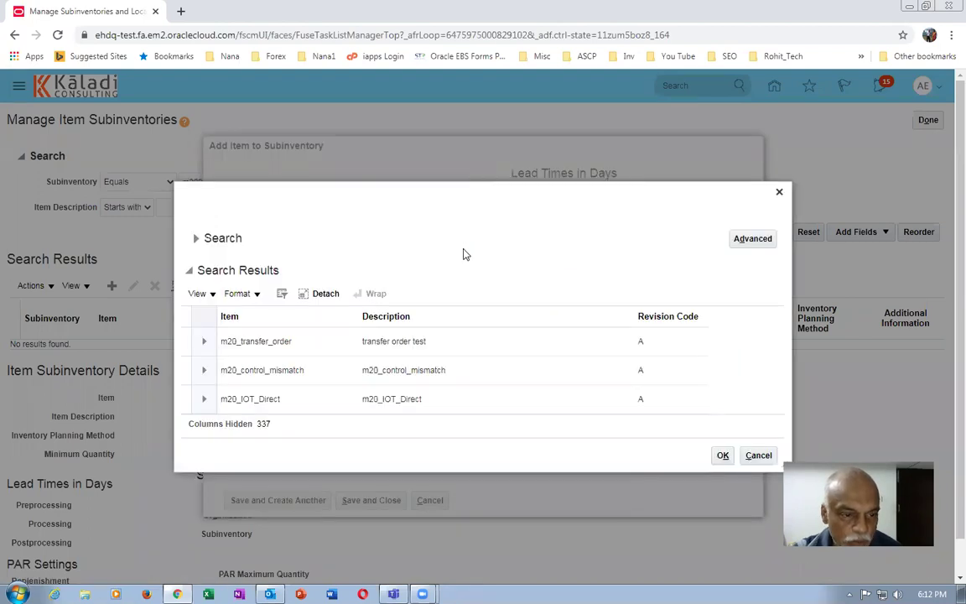
click(316, 342)
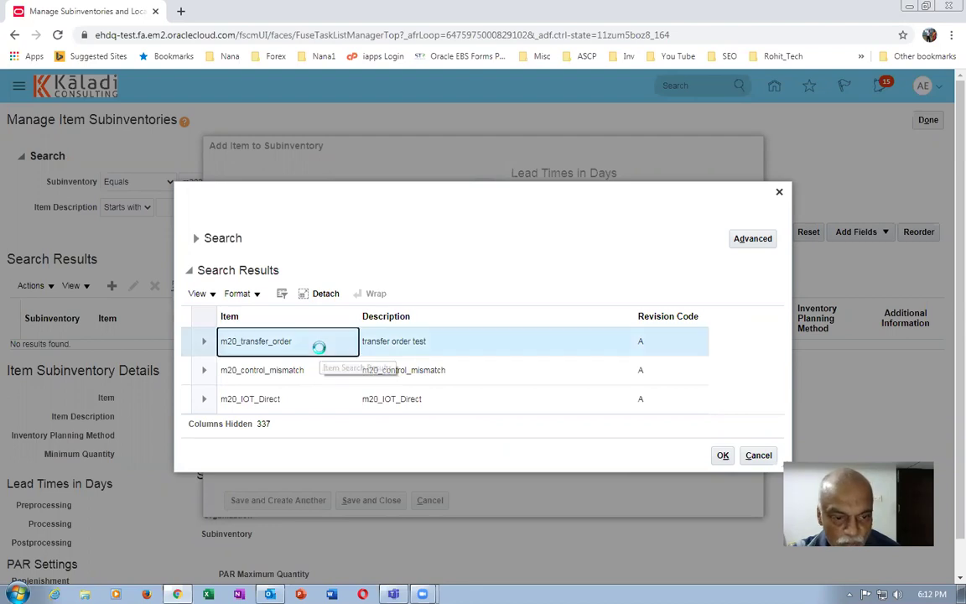
click(723, 458)
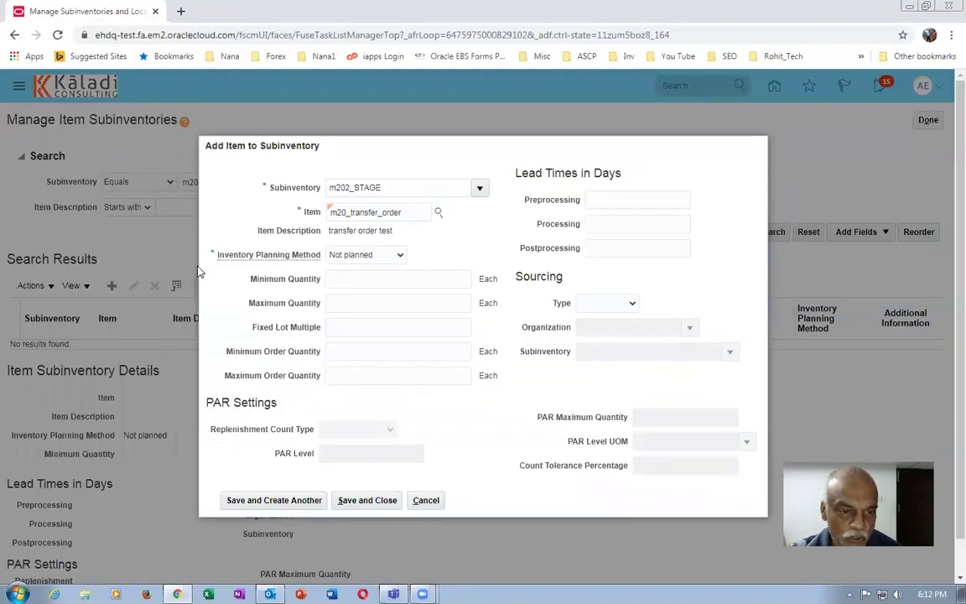
Step: Choose Min-max planning with minimum 500, maximum 700 and fixed lot multiple 5
click(362, 257)
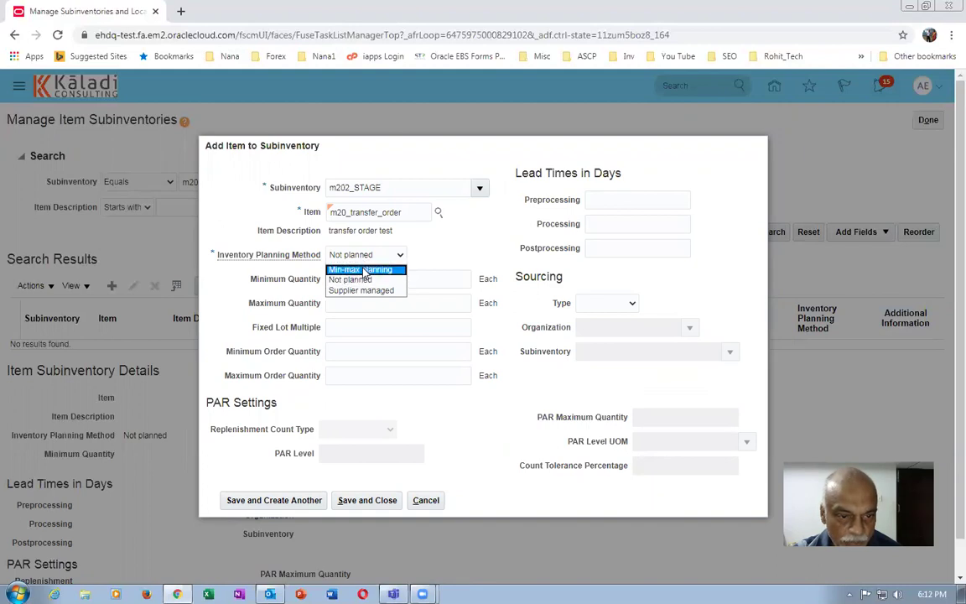
click(361, 269)
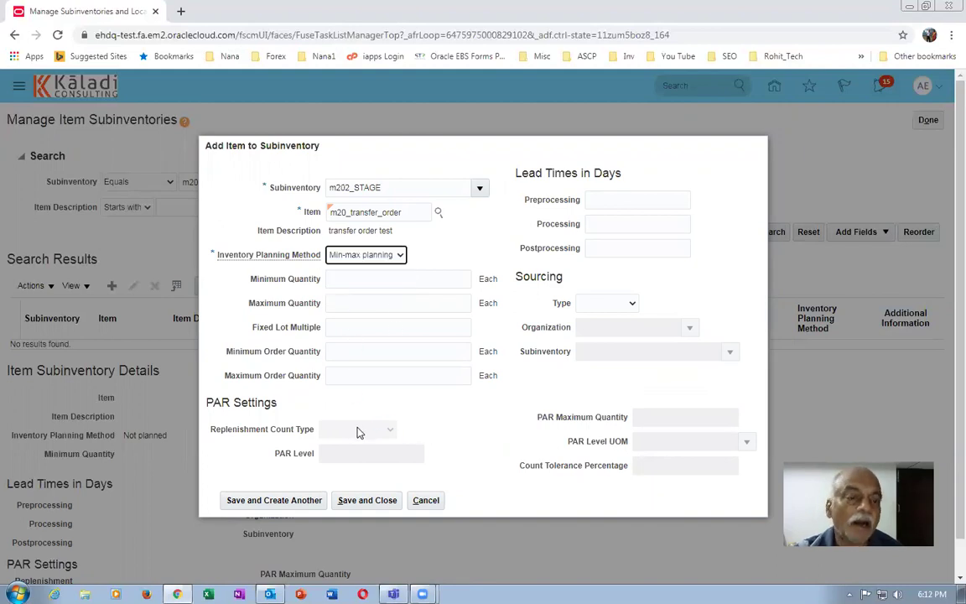
click(389, 280)
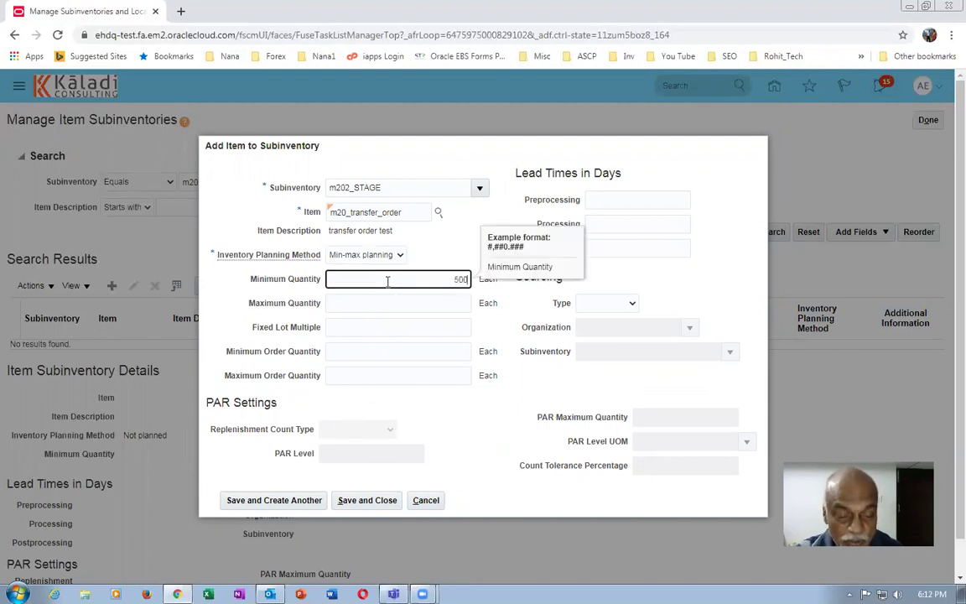
key(Tab)
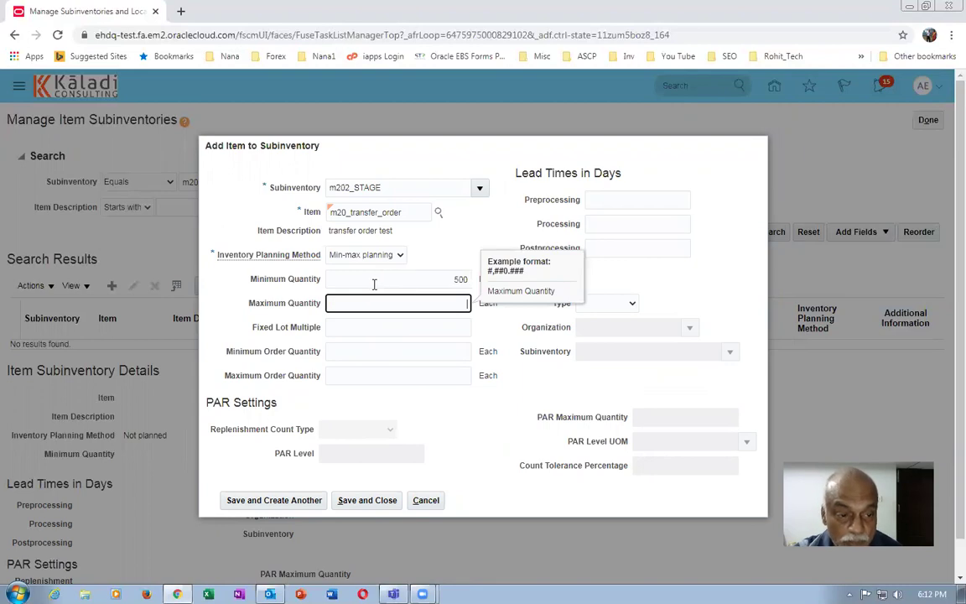
text(700)
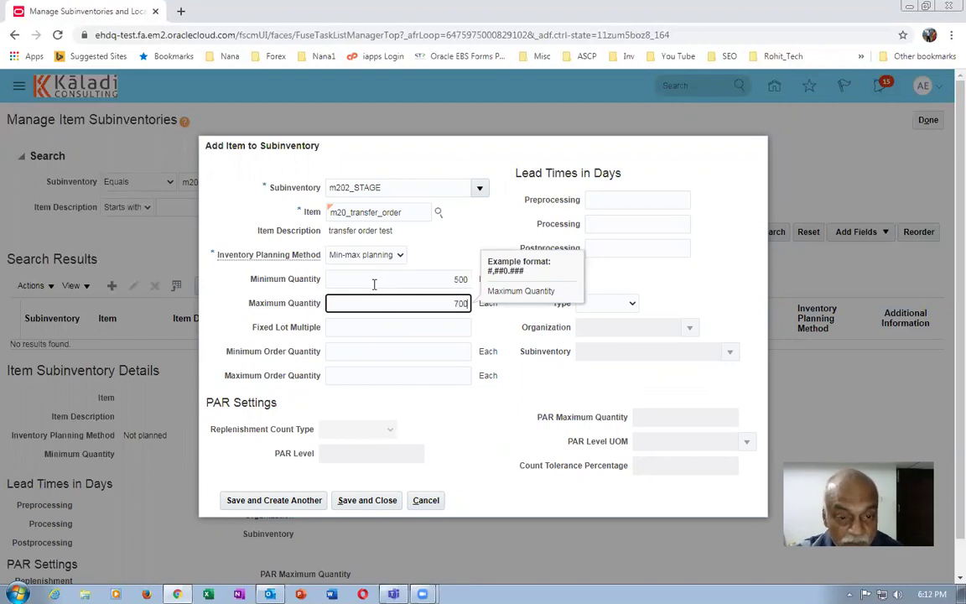
key(Tab)
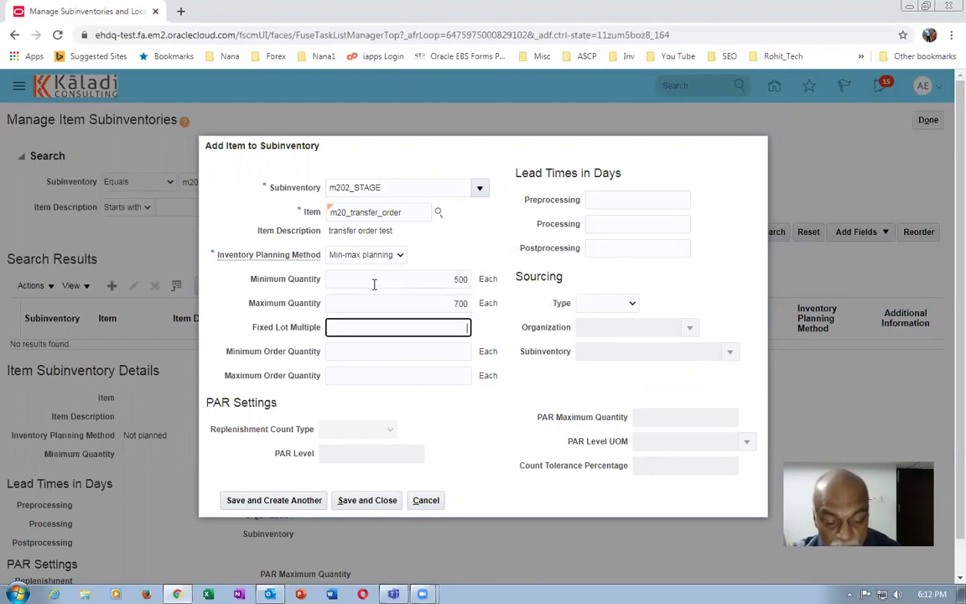
text(5)
Step: Set the minimum order quantity to 300 and maximum order quantity to 400
click(381, 353)
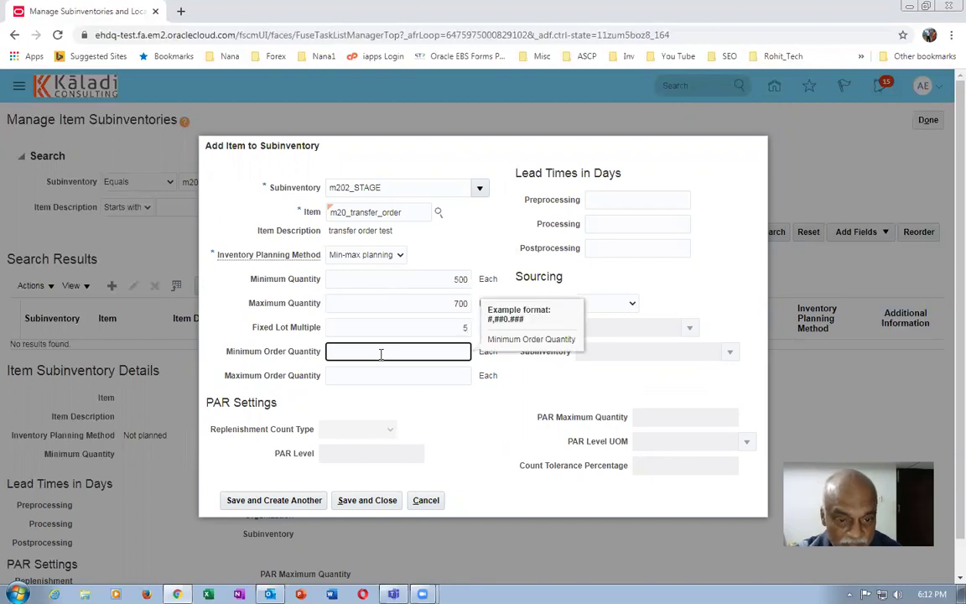
text(300)
key(Tab)
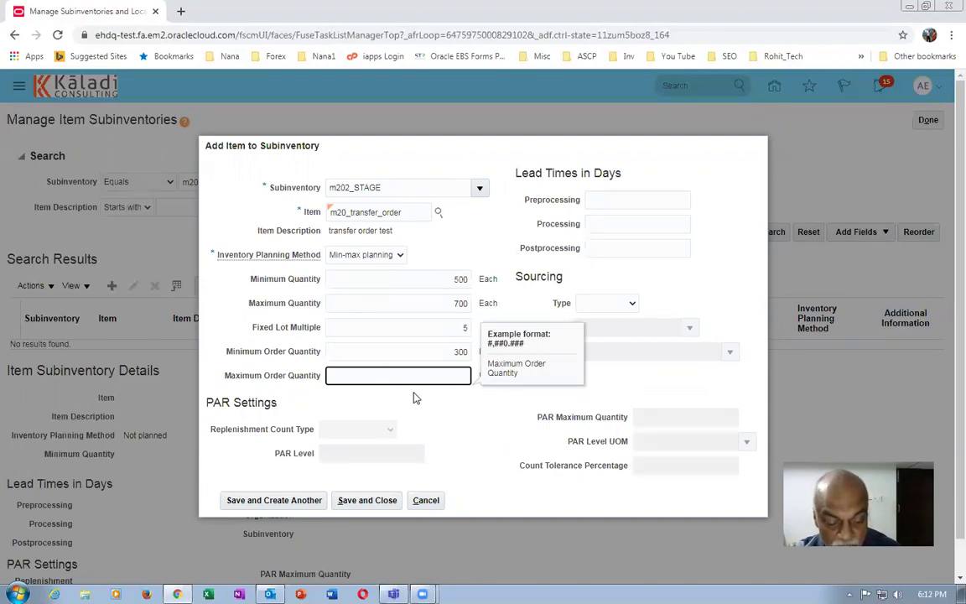
text(400)
click(457, 431)
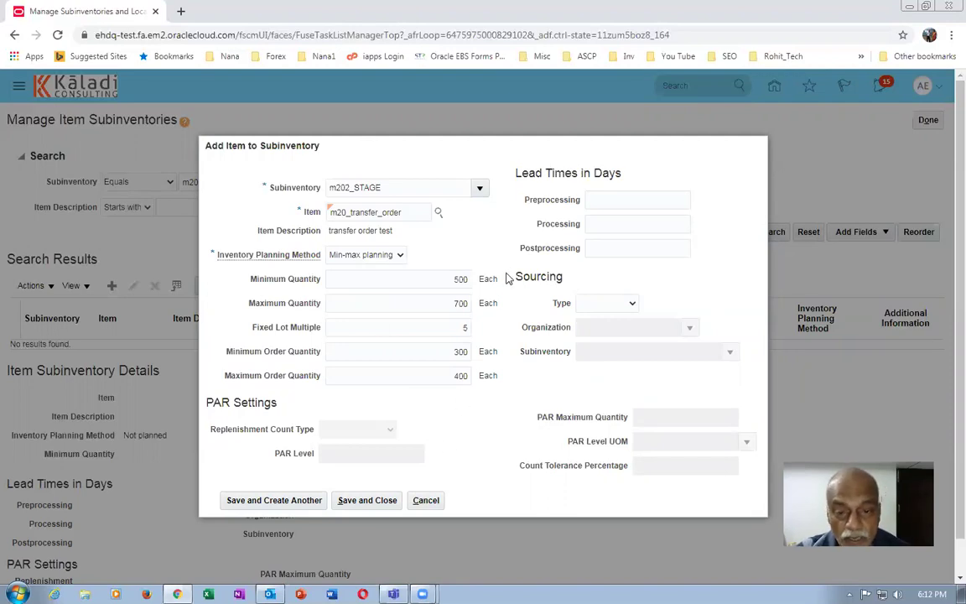
click(618, 304)
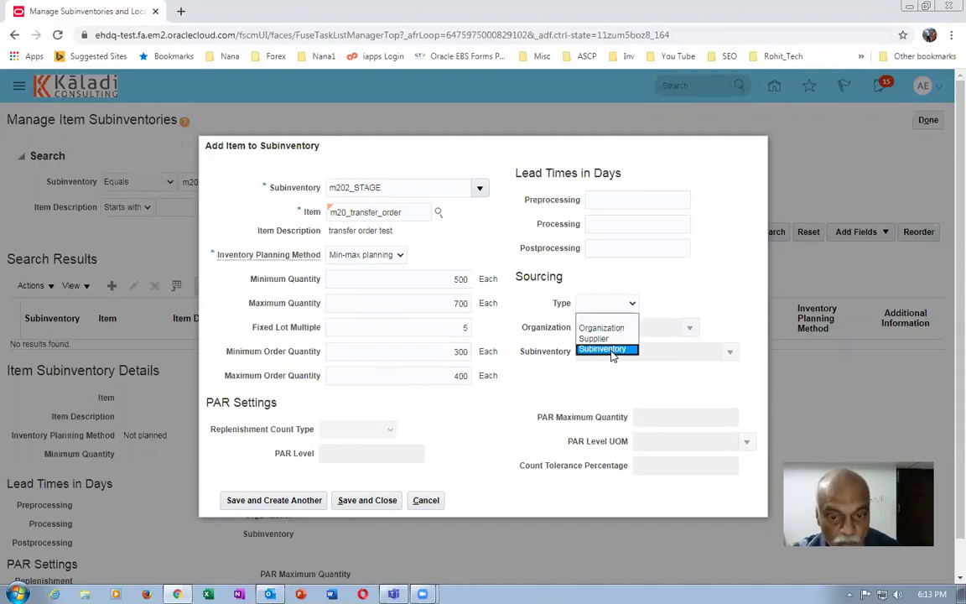
Step: Source m20_transfer_order from subinventory M202_Sub1 and save its m202_STAGE assignment
click(612, 350)
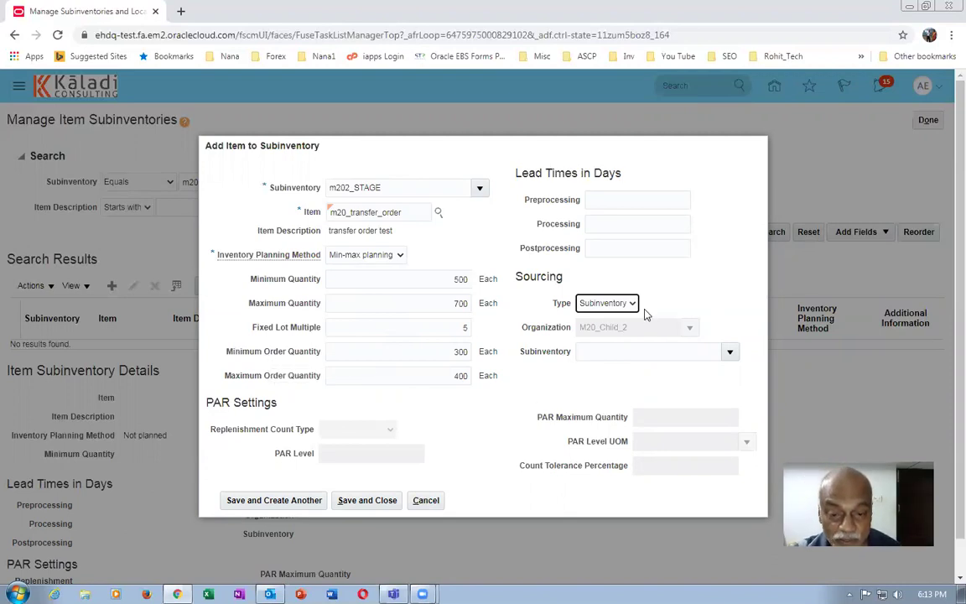
click(669, 351)
click(729, 353)
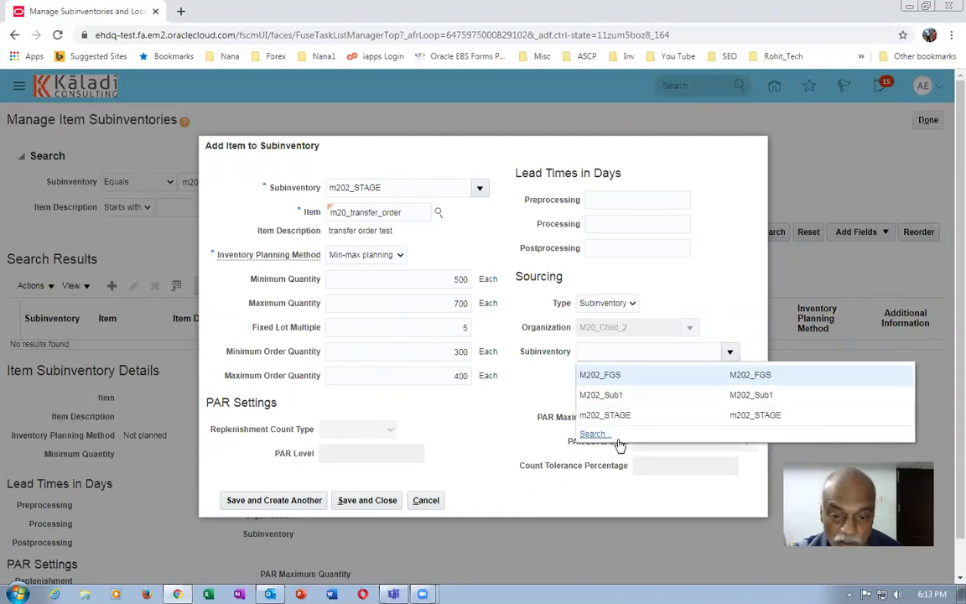
click(621, 394)
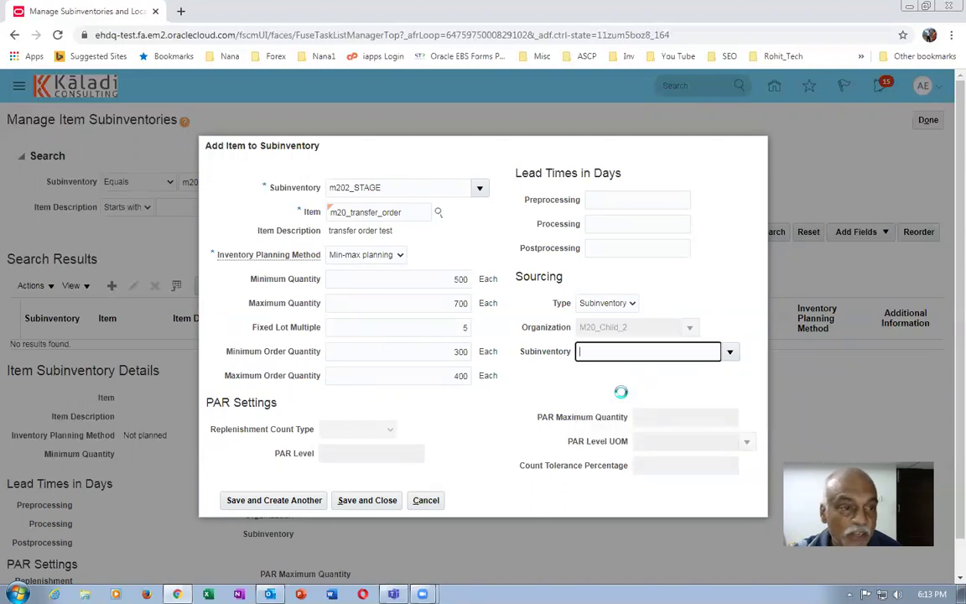
drag(351, 151, 431, 209)
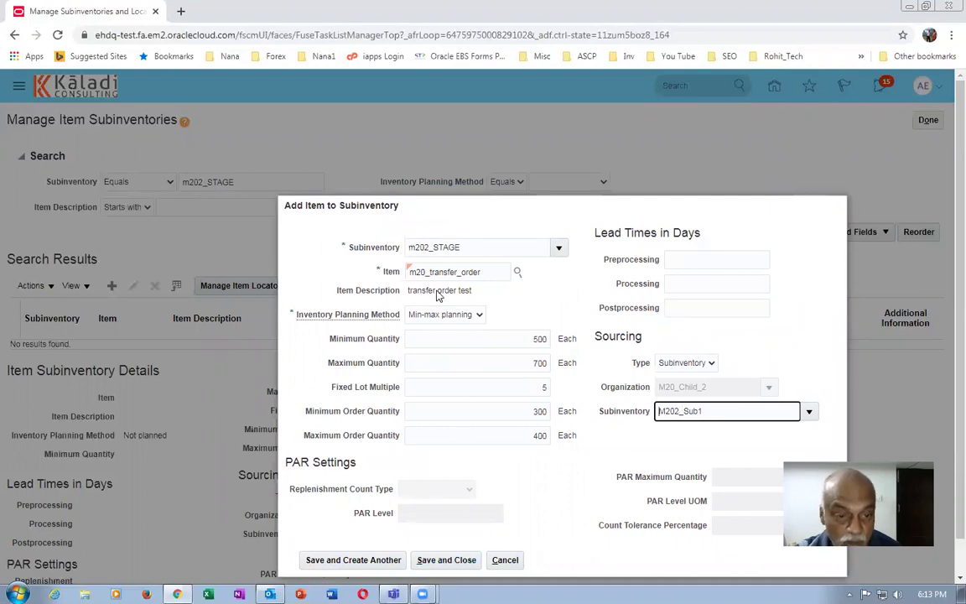
click(450, 560)
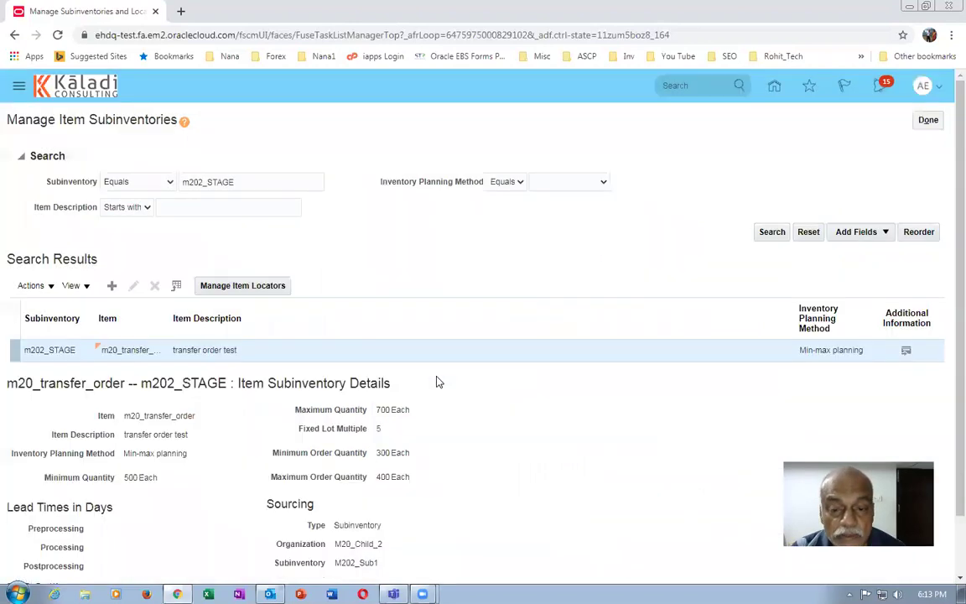
Step: Close Manage Item Subinventories, Manage Subinventories and the task search results pages
click(928, 120)
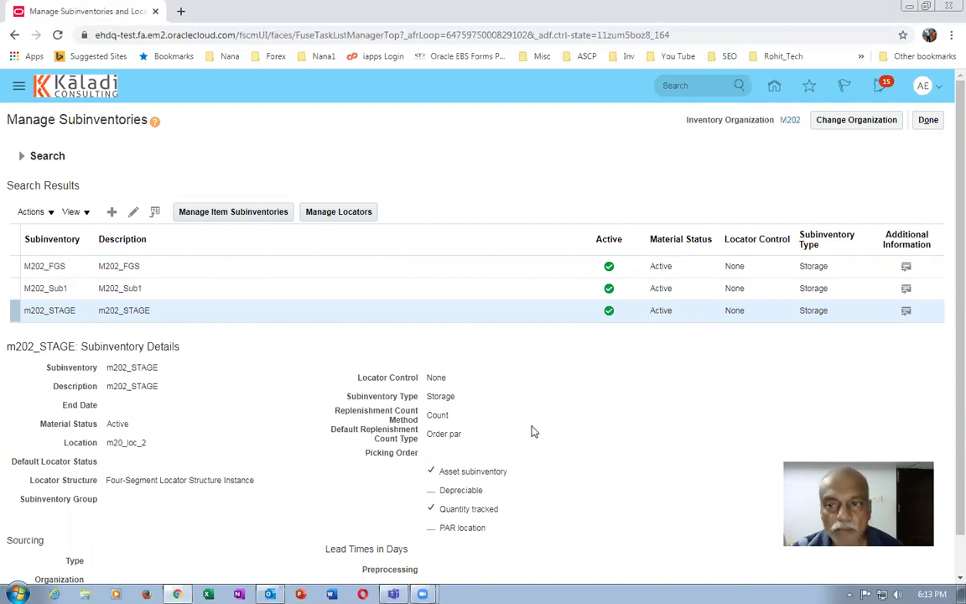
click(929, 122)
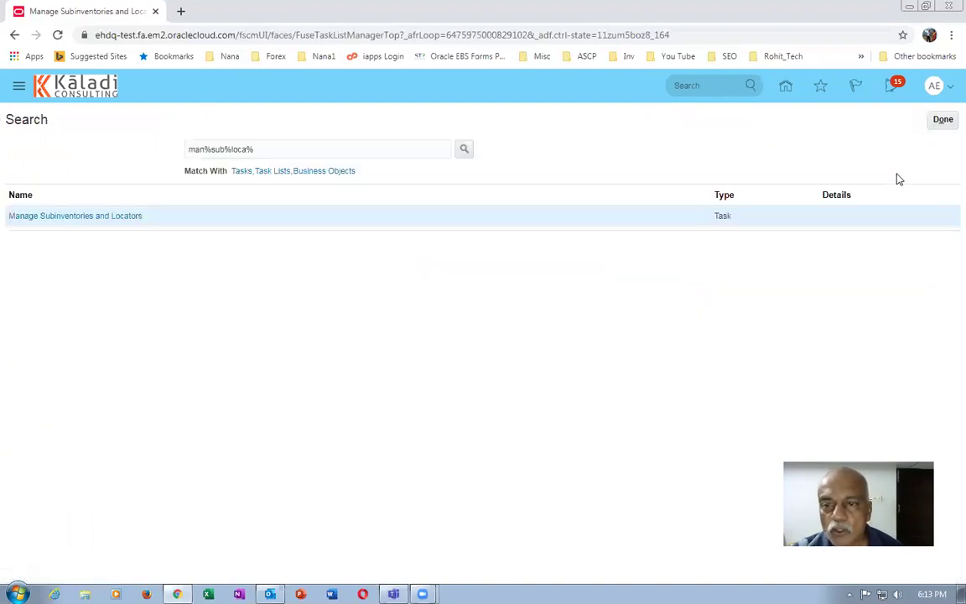
click(941, 123)
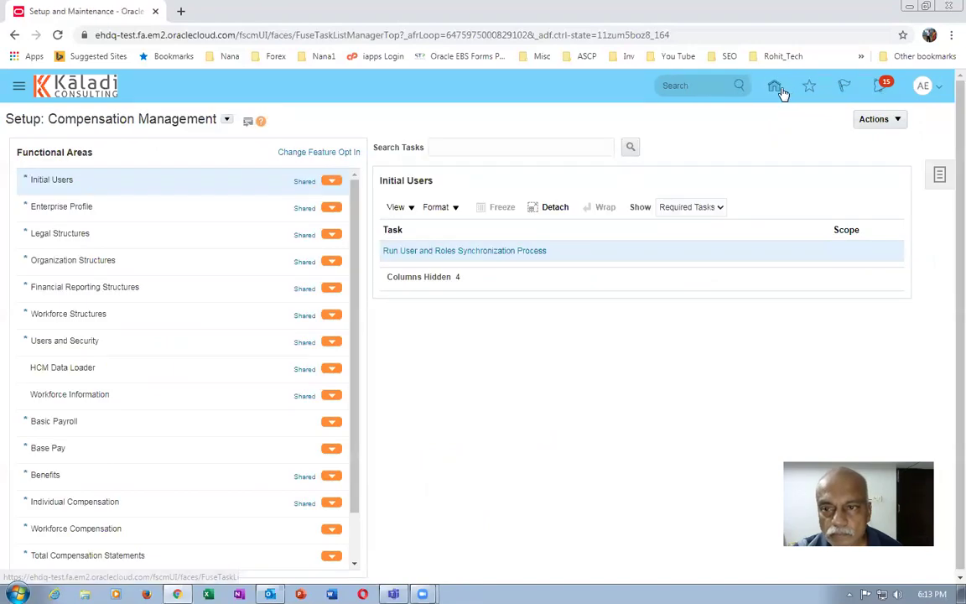
Step: Go Home to Supply Chain Execution > Inventory Management and open Manage Item Quantities for M202
click(779, 88)
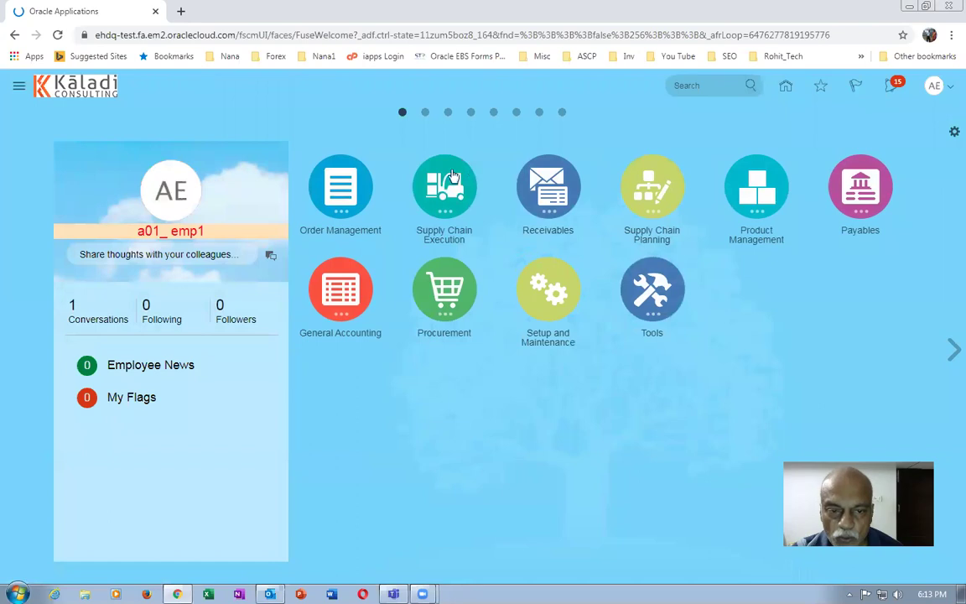
click(448, 188)
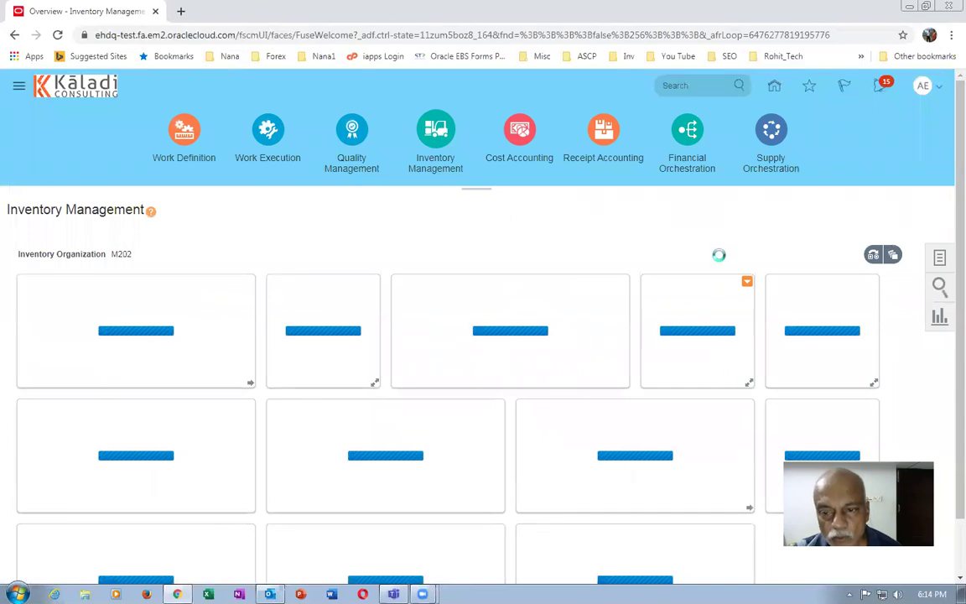
click(942, 262)
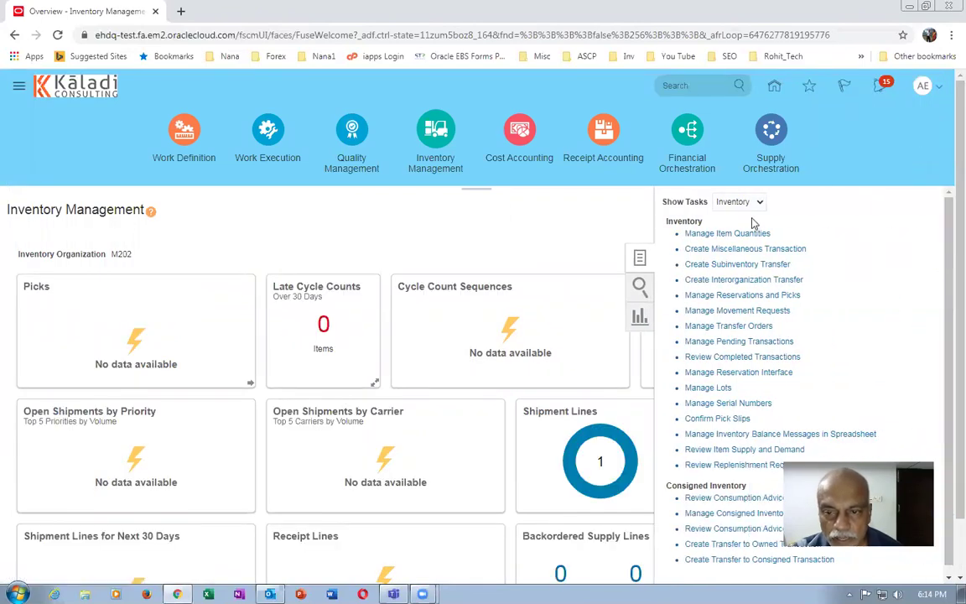
click(738, 234)
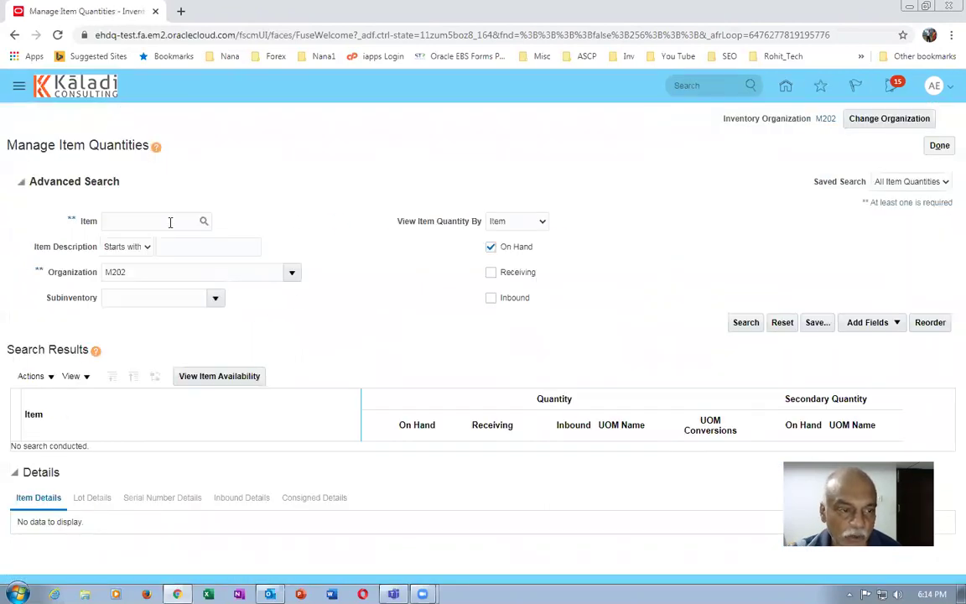
Step: Search on-hand quantities in M202, select m20_transfer_order and request a transfer order for it
click(738, 323)
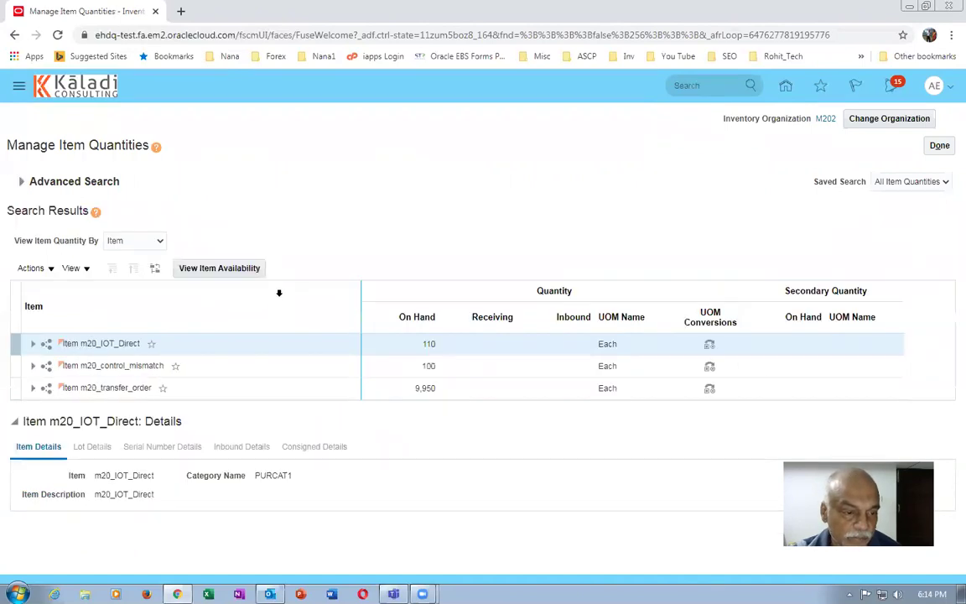
click(16, 387)
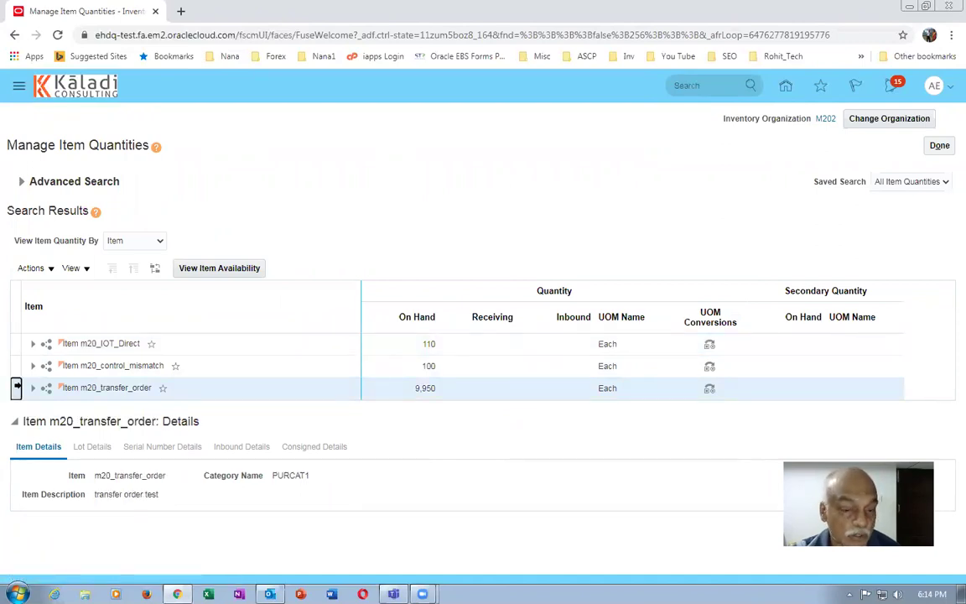
click(34, 268)
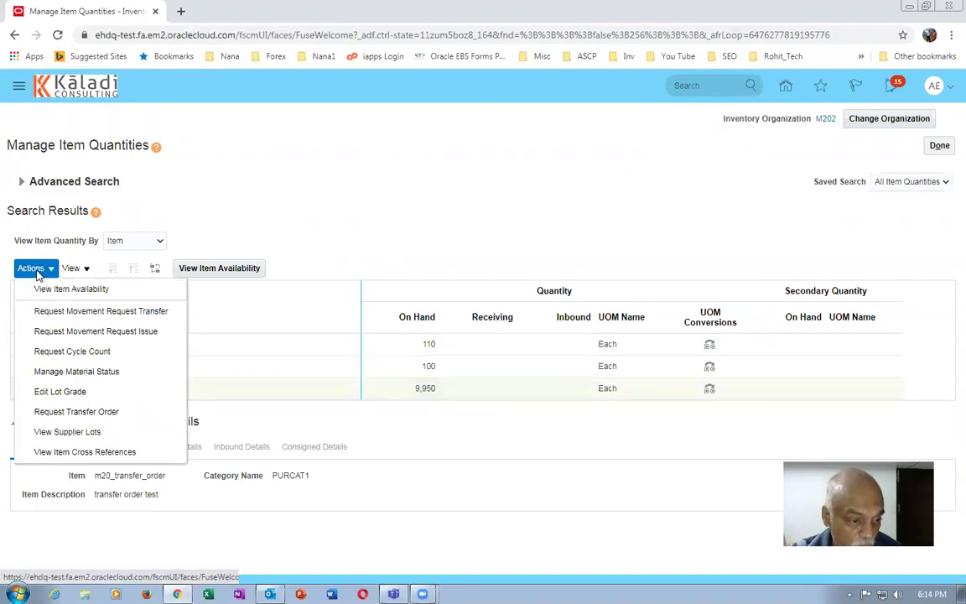
click(70, 413)
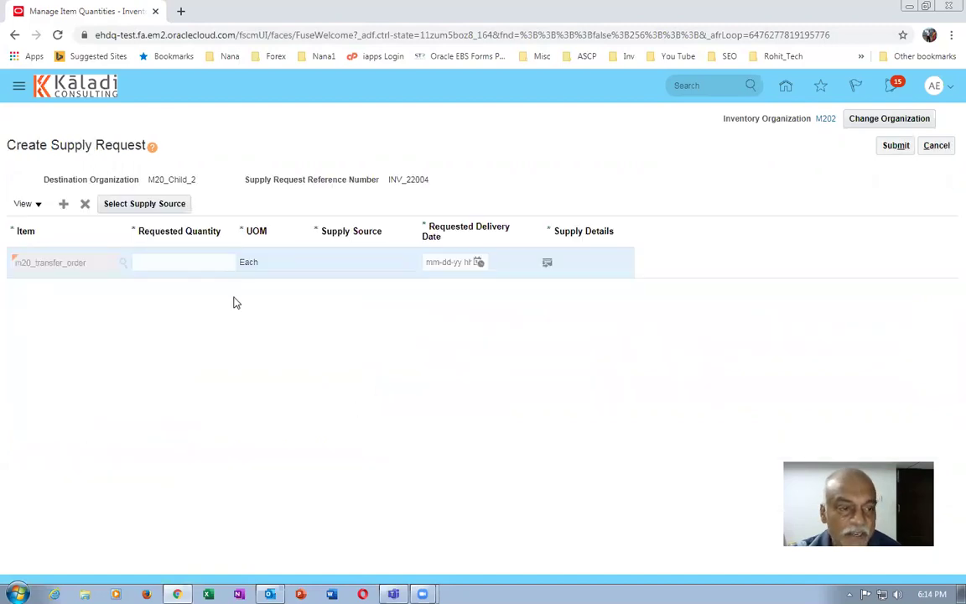
Step: Enter a requested quantity of 10 and accept the default delivery date
click(550, 265)
click(181, 260)
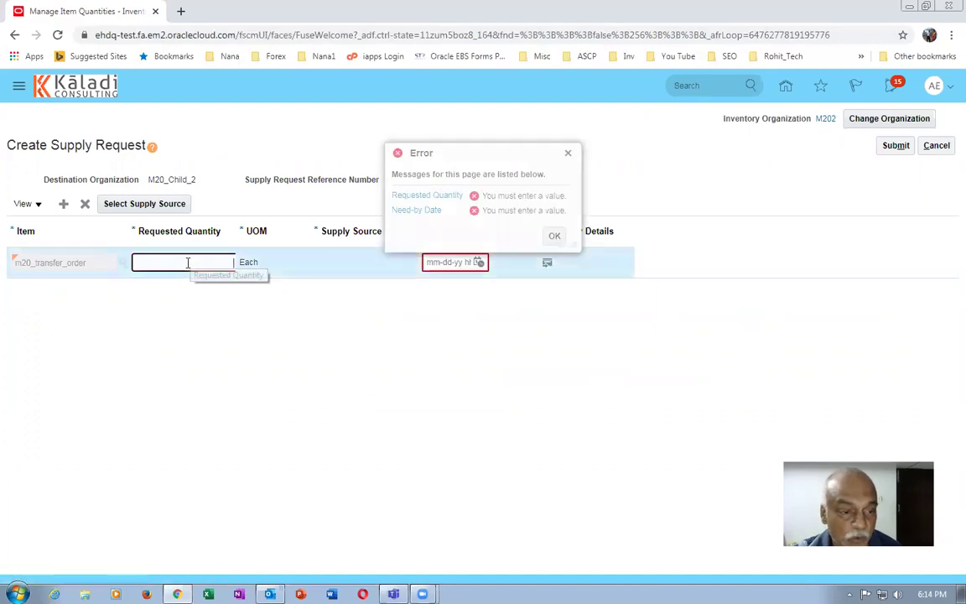
text(10)
click(242, 358)
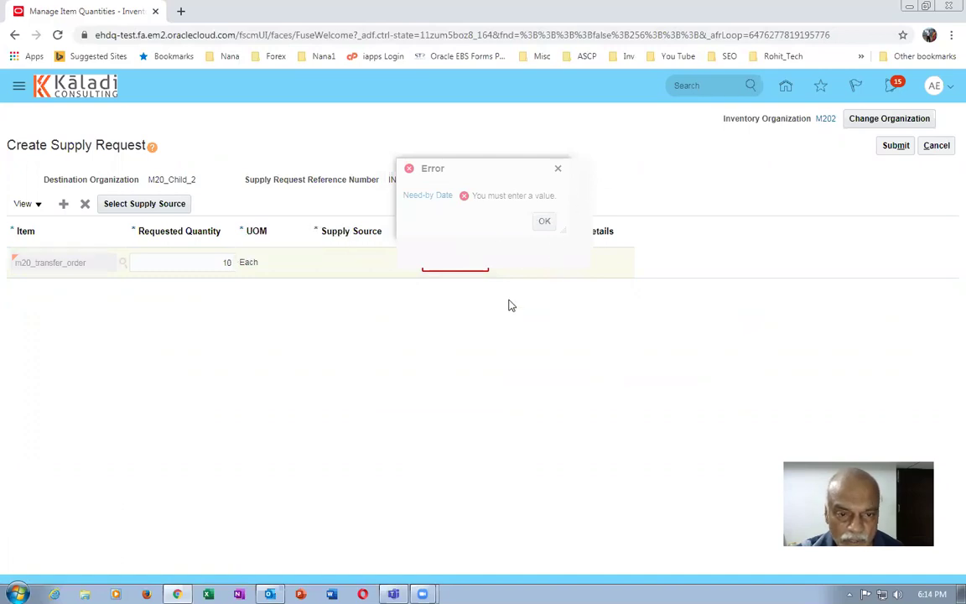
click(544, 229)
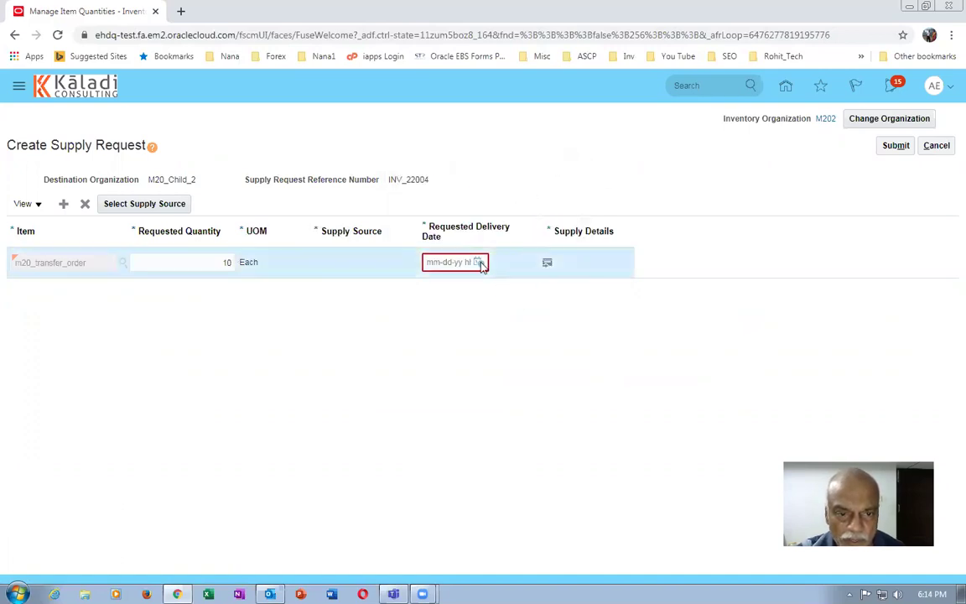
click(478, 261)
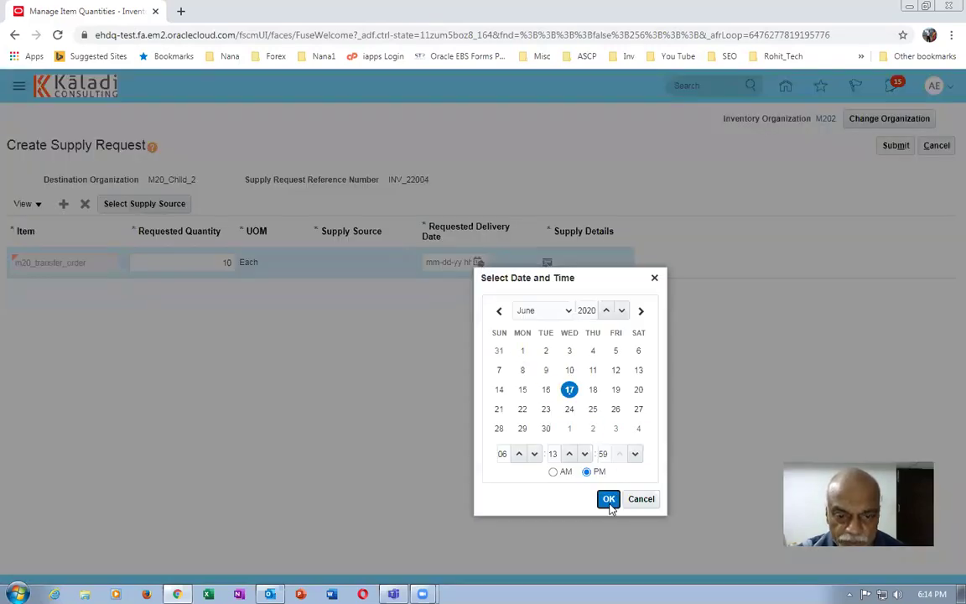
click(609, 499)
Step: Set the destination subinventory to m202_STAGE in the supply details
click(547, 265)
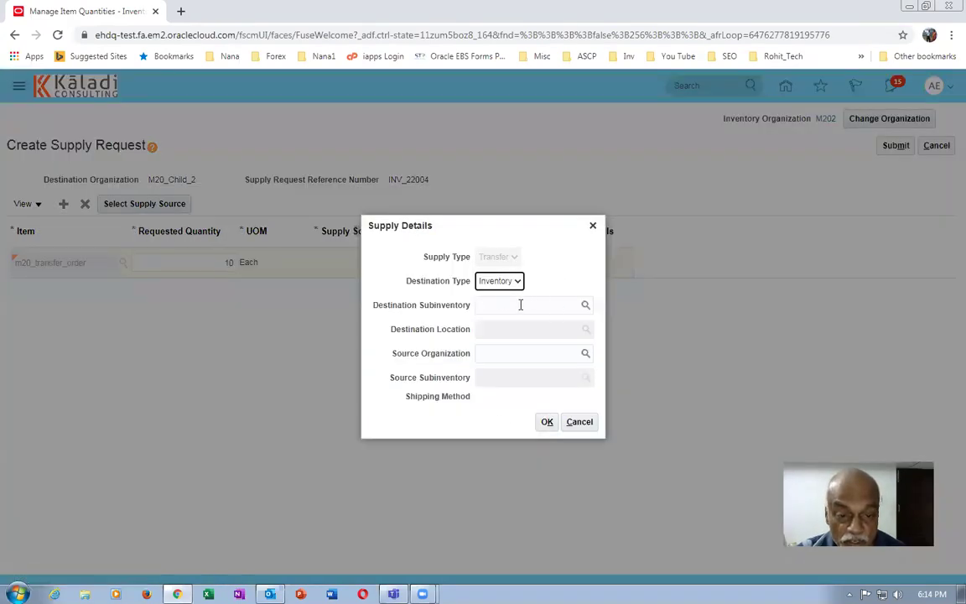
click(520, 304)
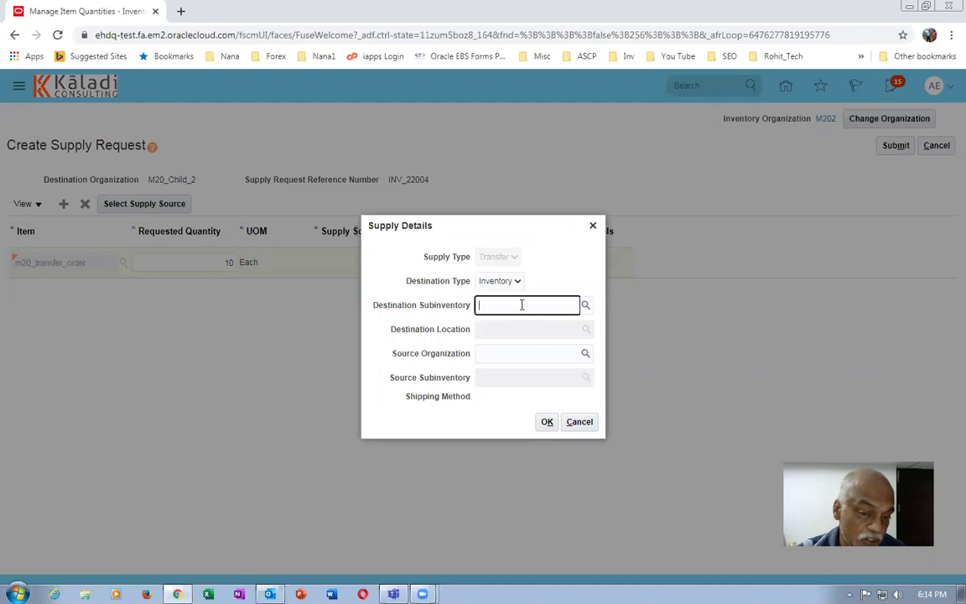
click(585, 307)
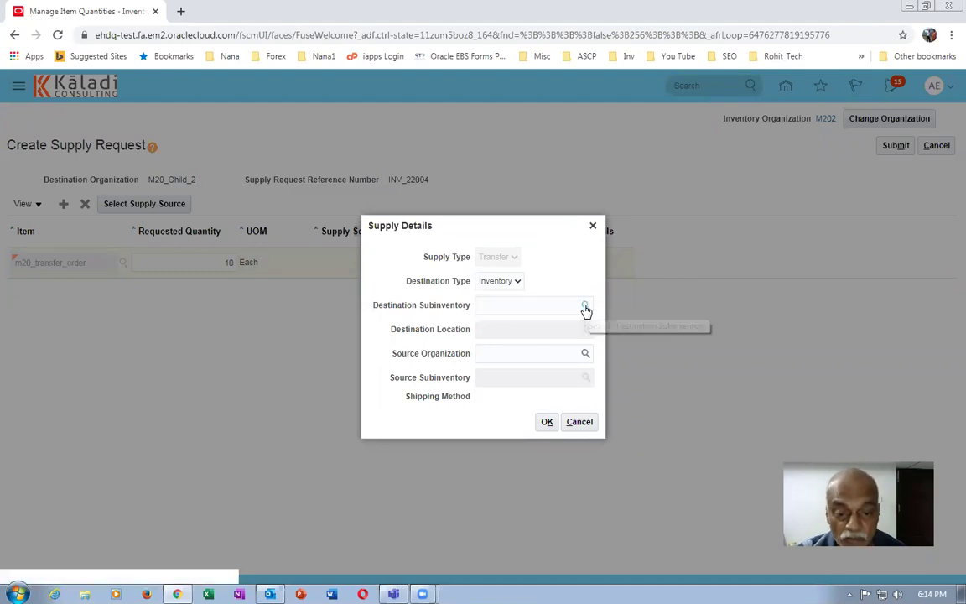
click(592, 326)
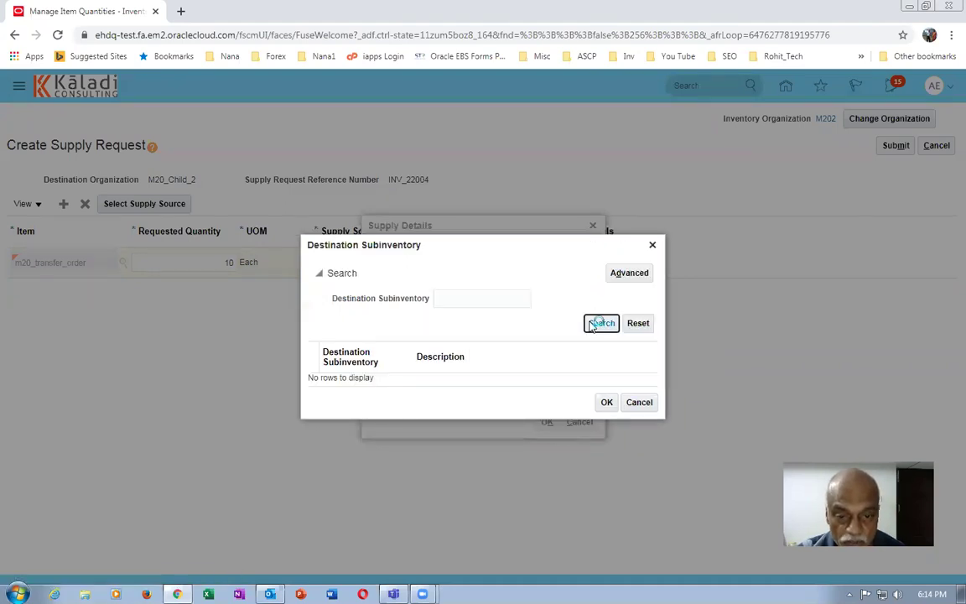
click(530, 399)
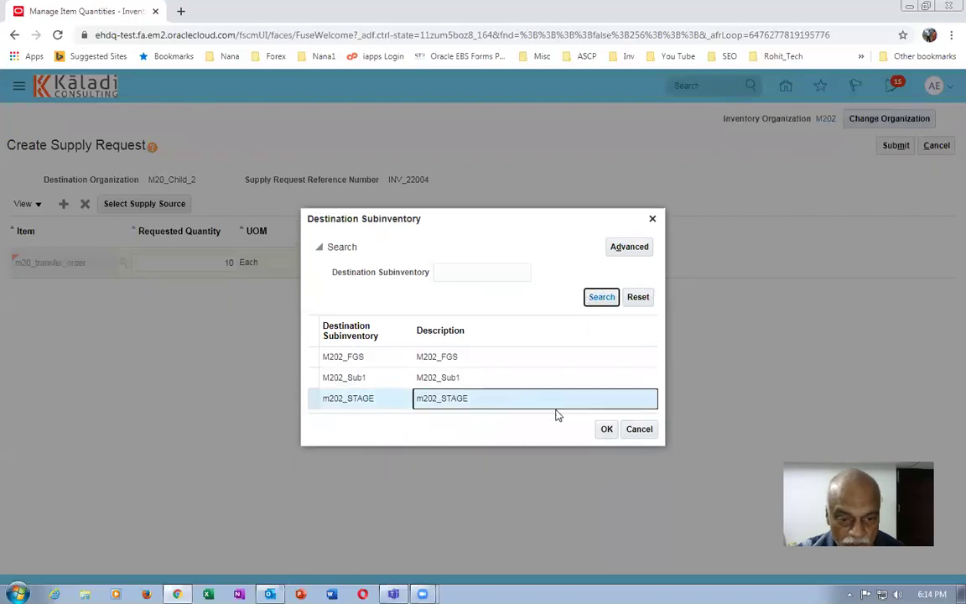
click(607, 428)
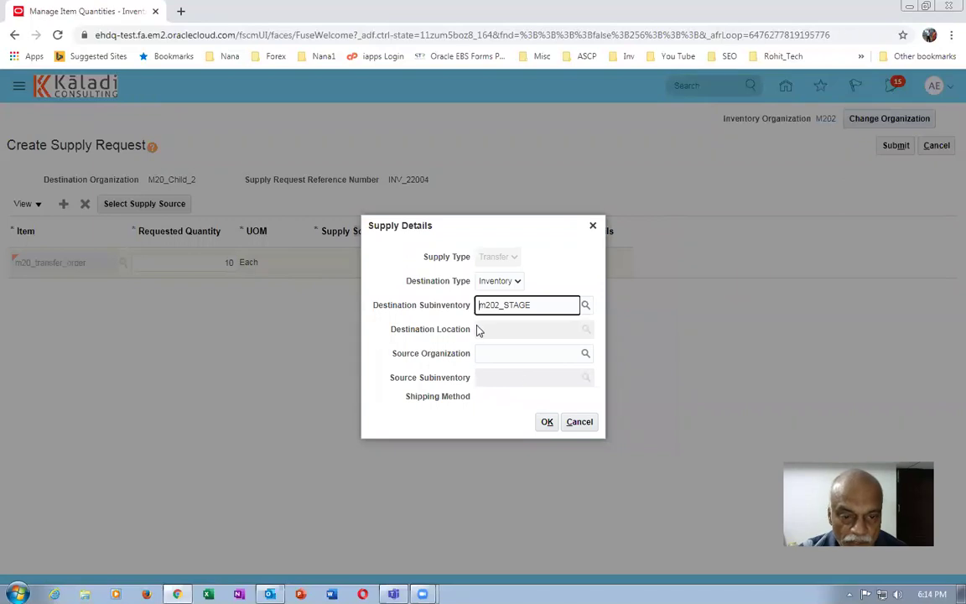
Step: Set the source organization to M202
click(514, 355)
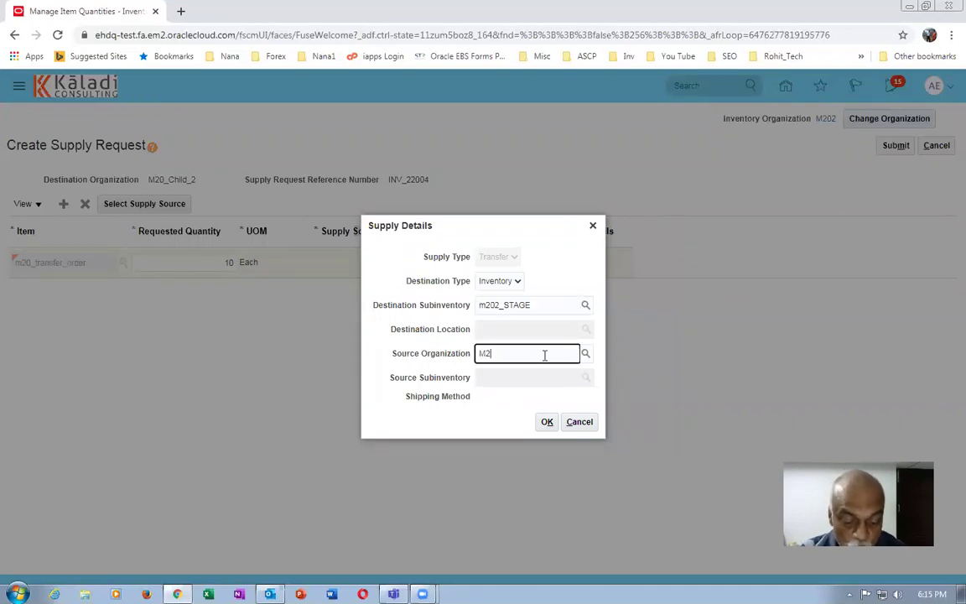
key(Tab)
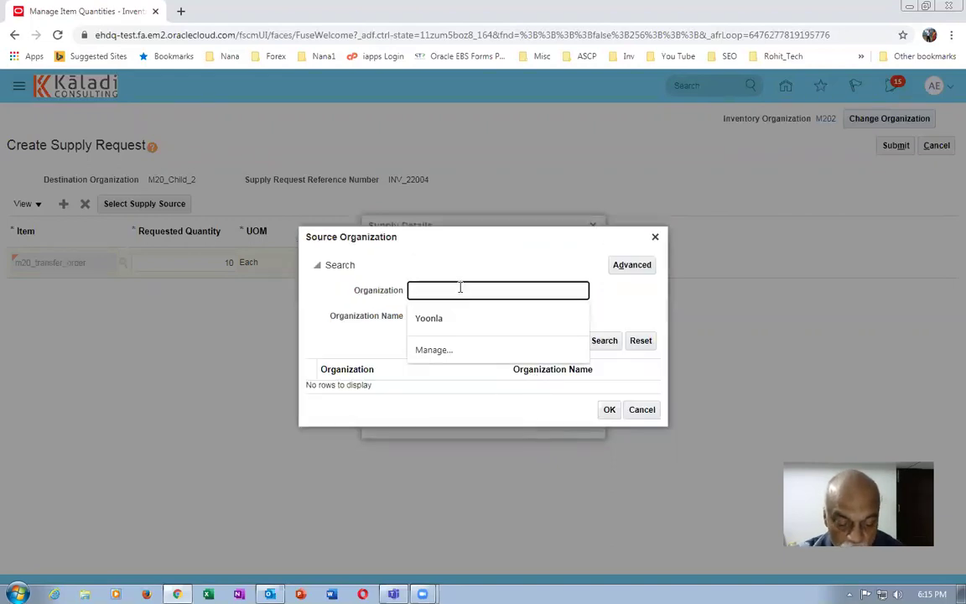
text(202)
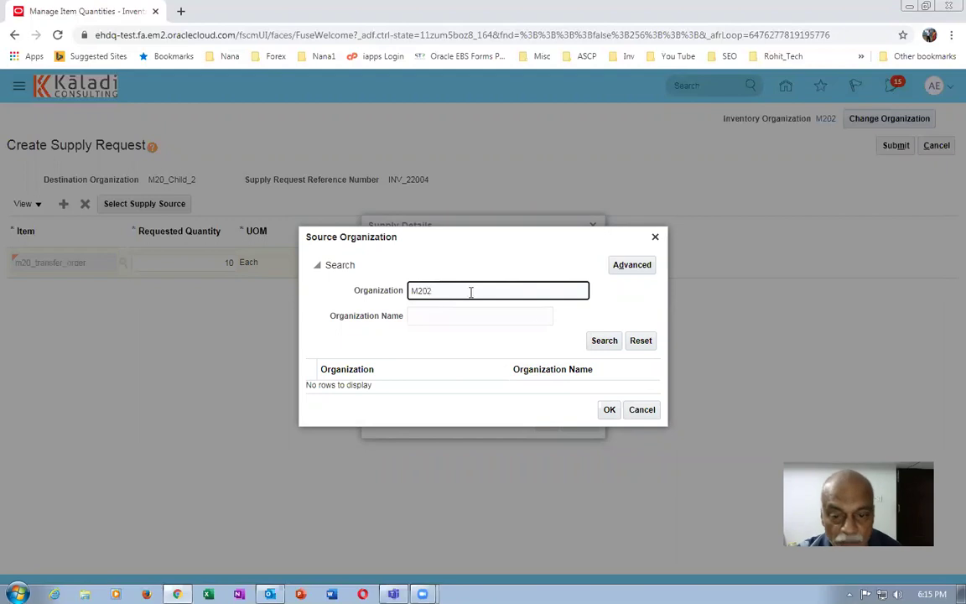
click(616, 342)
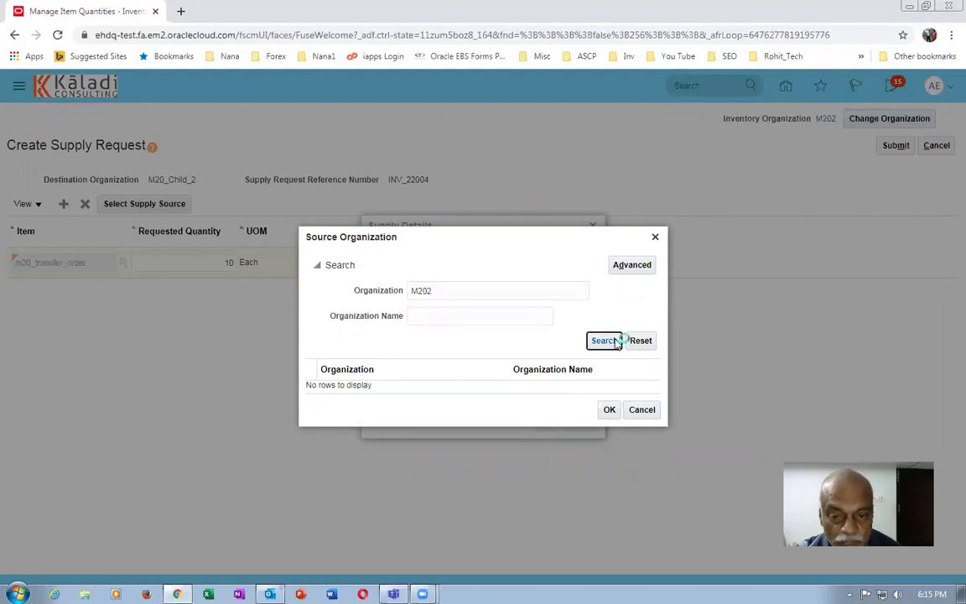
click(427, 388)
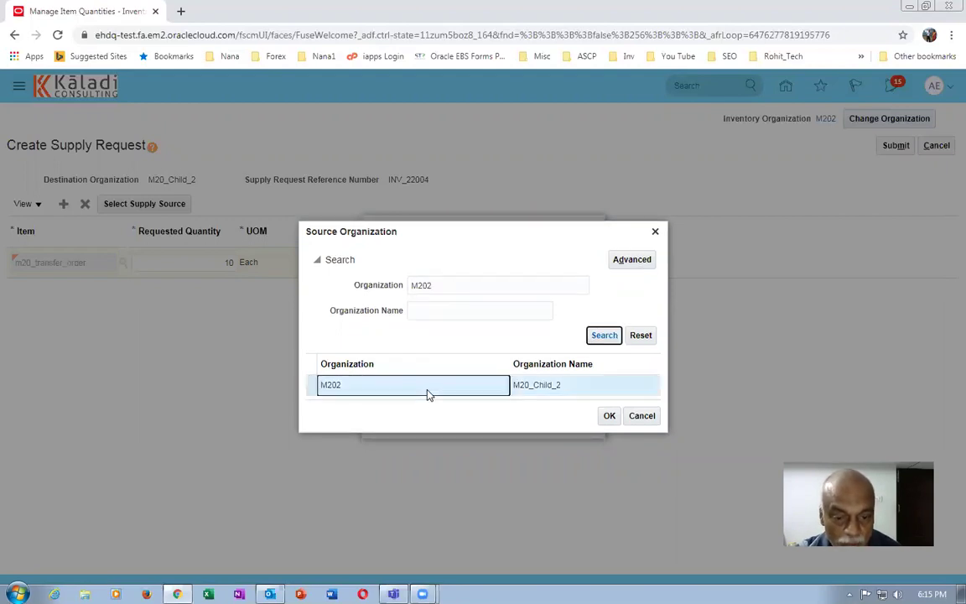
click(607, 417)
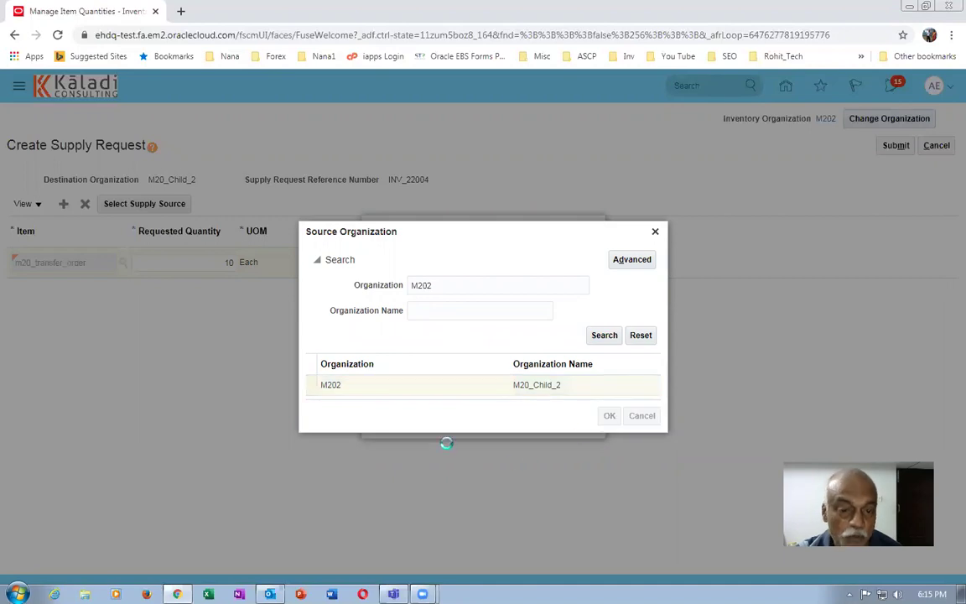
Step: Choose M202_Sub1 as the source subinventory and confirm the supply details
click(503, 379)
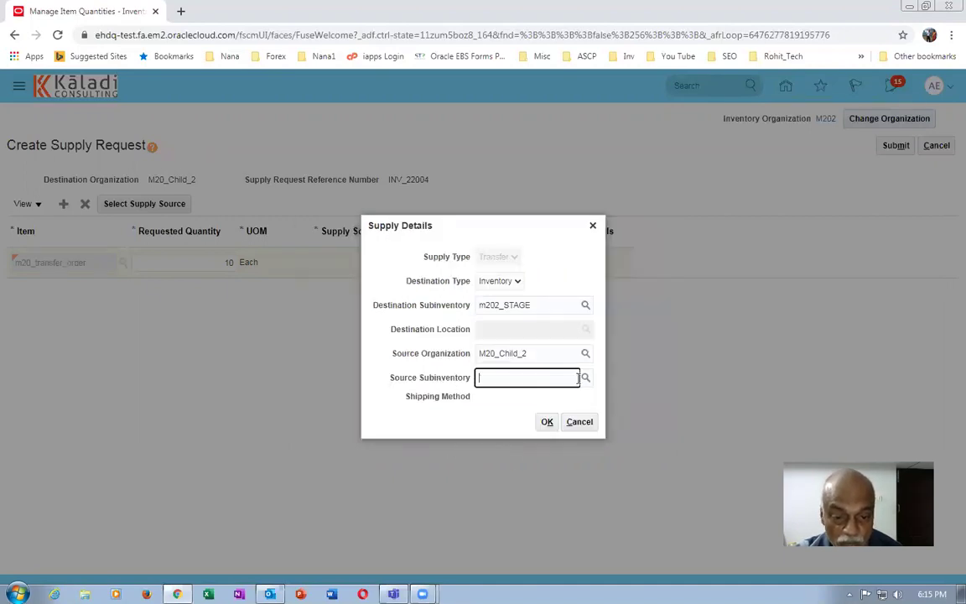
click(585, 379)
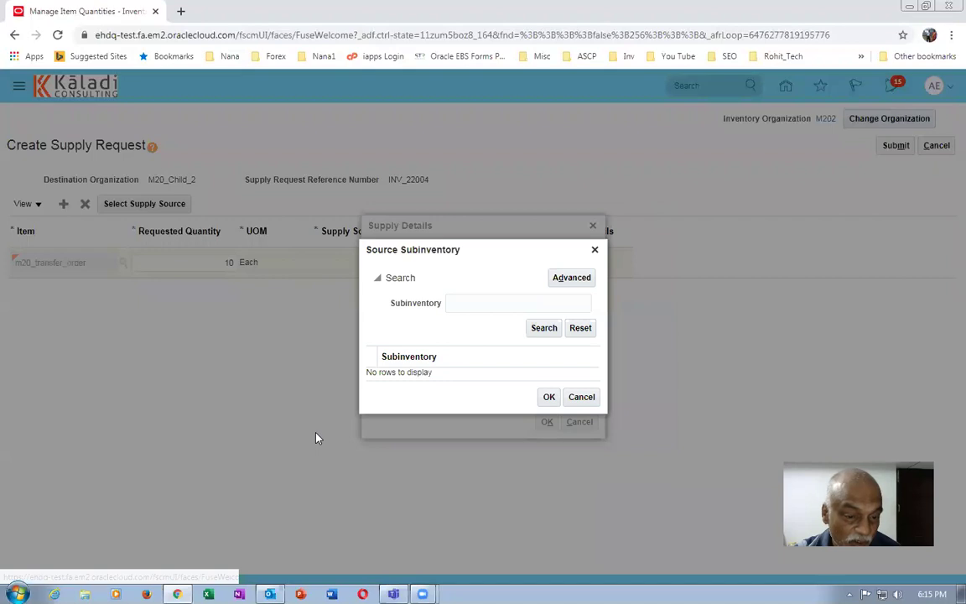
click(540, 328)
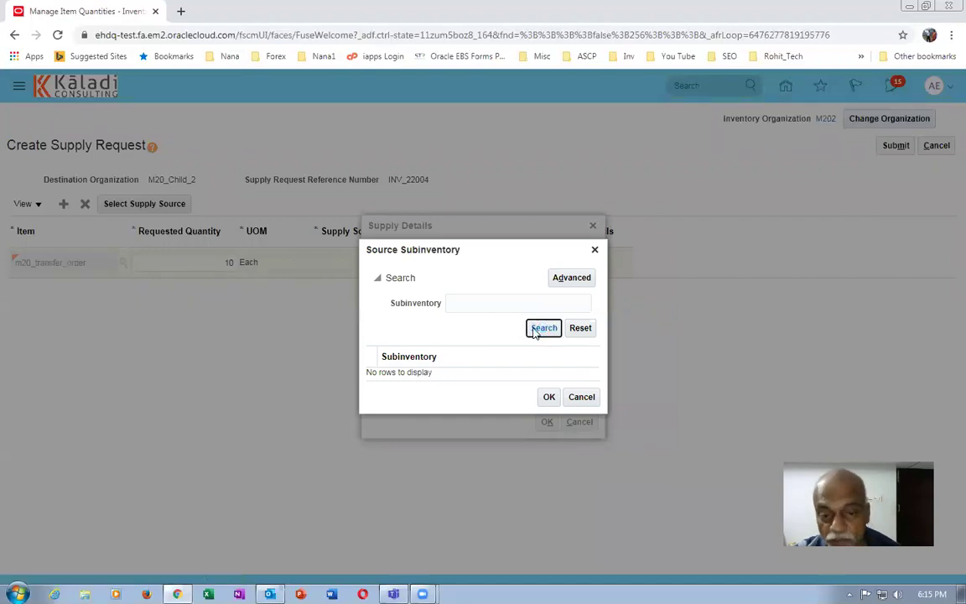
click(491, 375)
click(548, 403)
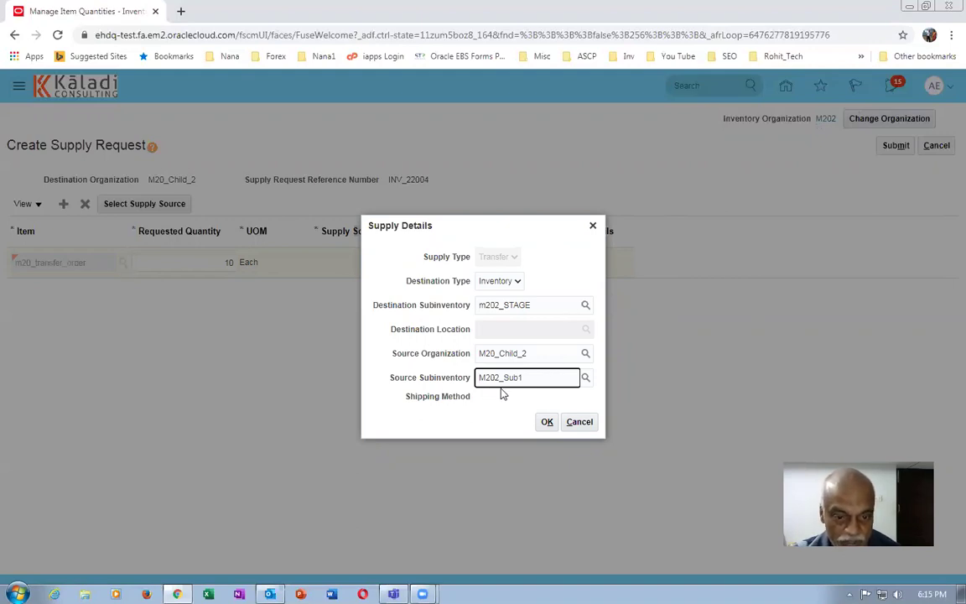
click(546, 423)
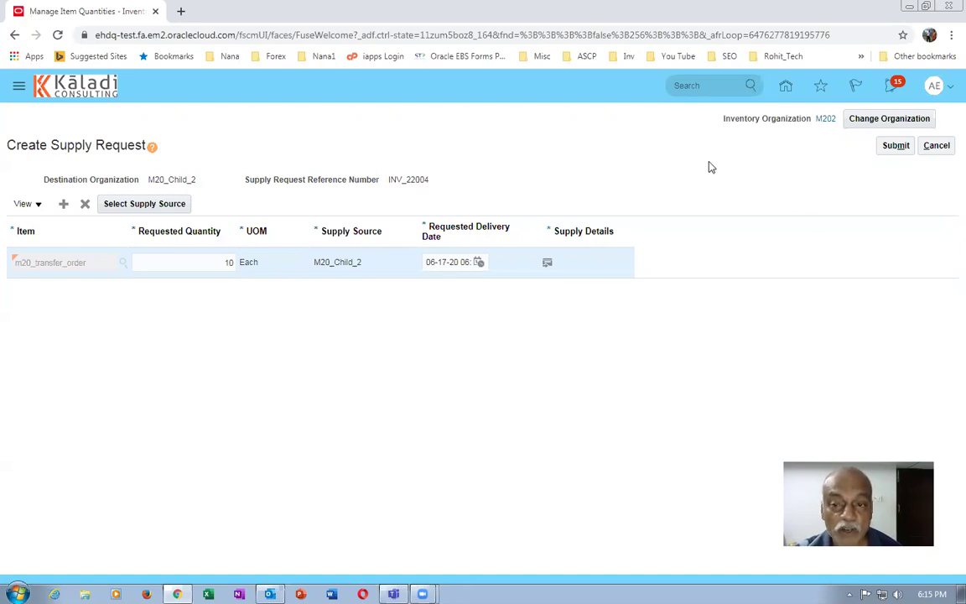
Step: Submit supply request INV_22004, acknowledge the confirmation, and finish with Manage Item Quantities
click(896, 146)
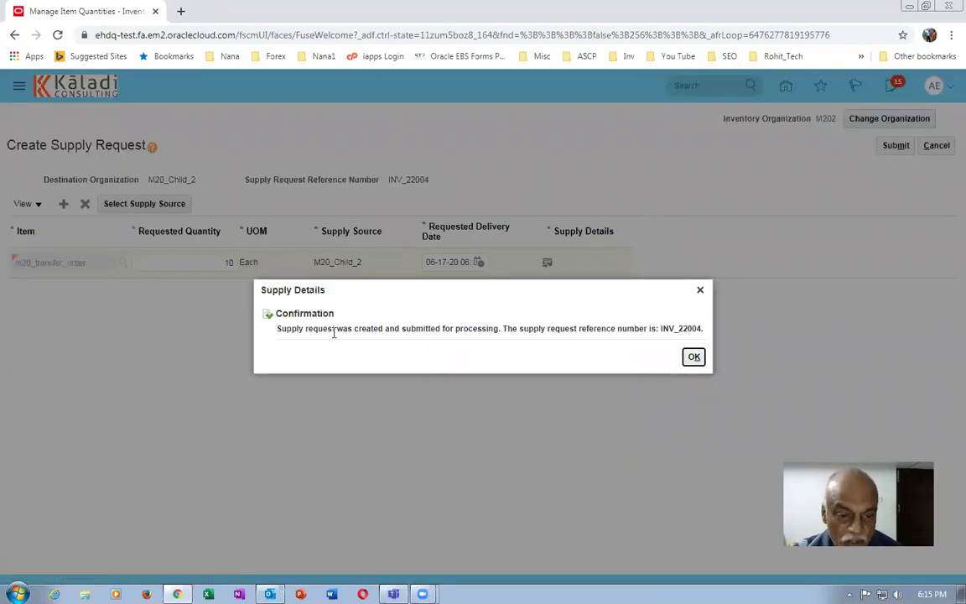
drag(332, 331, 581, 330)
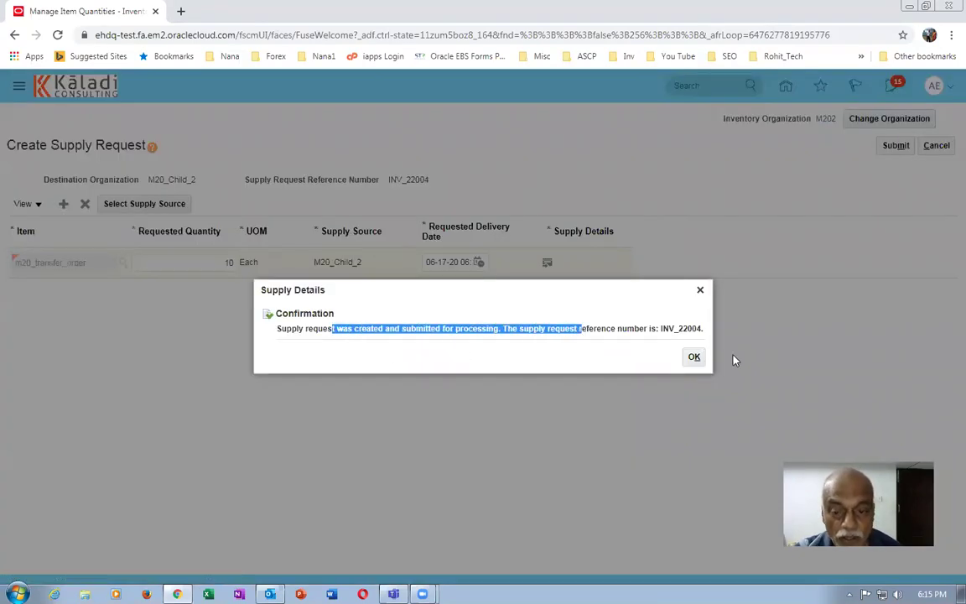
click(703, 358)
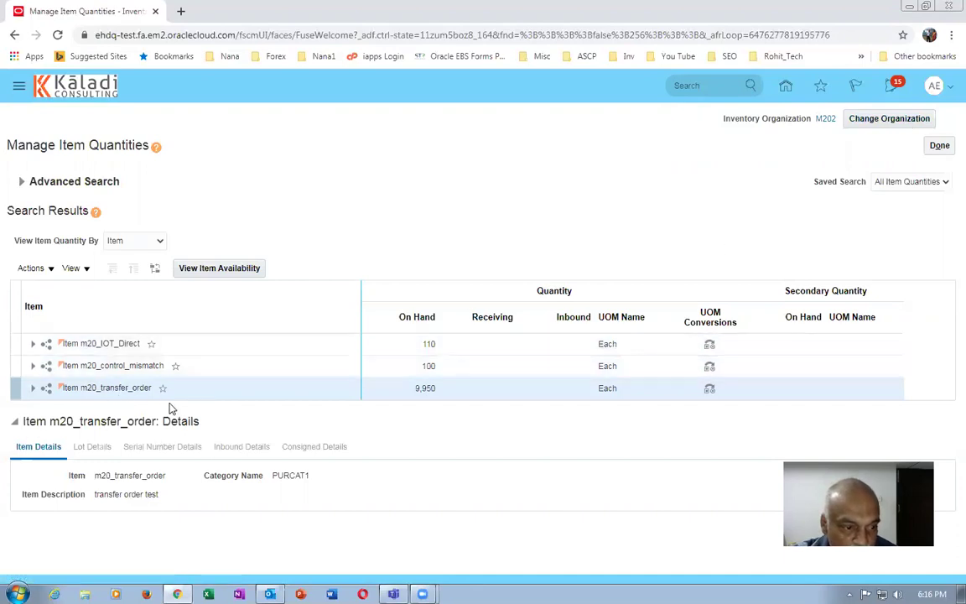
click(941, 146)
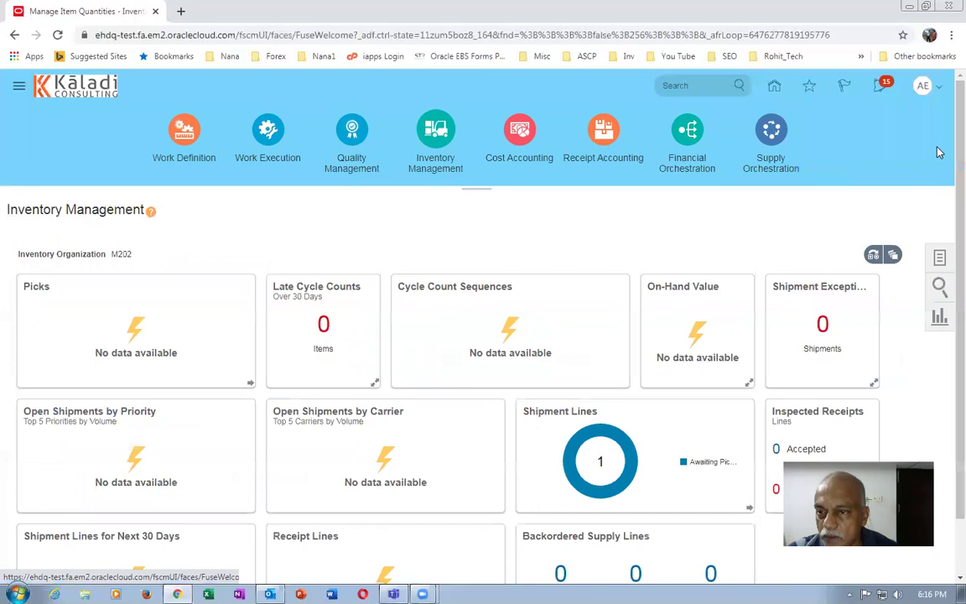
Step: Go Home to Supply Chain Execution > Inventory Management and start a new miscellaneous transaction
click(771, 84)
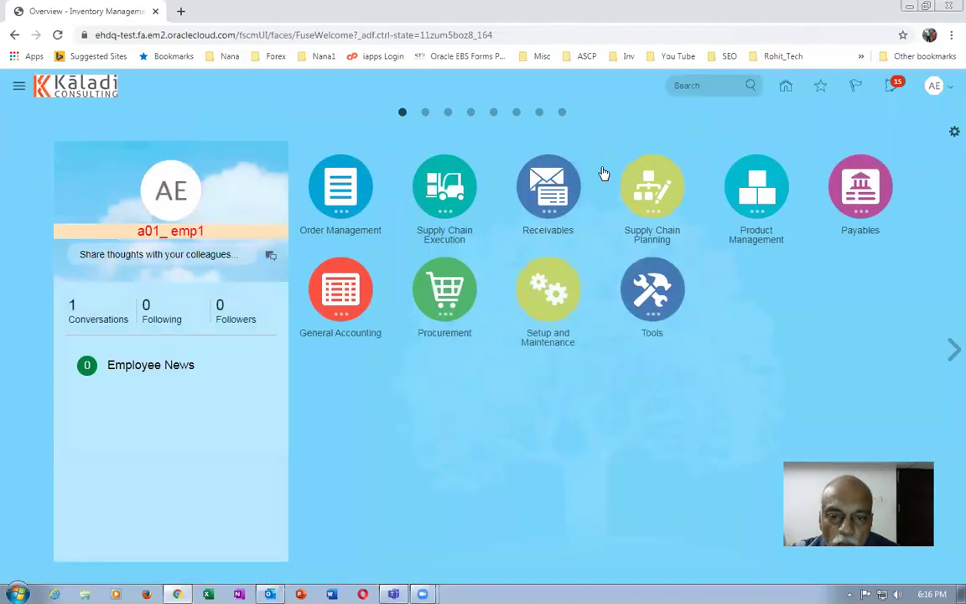
click(457, 209)
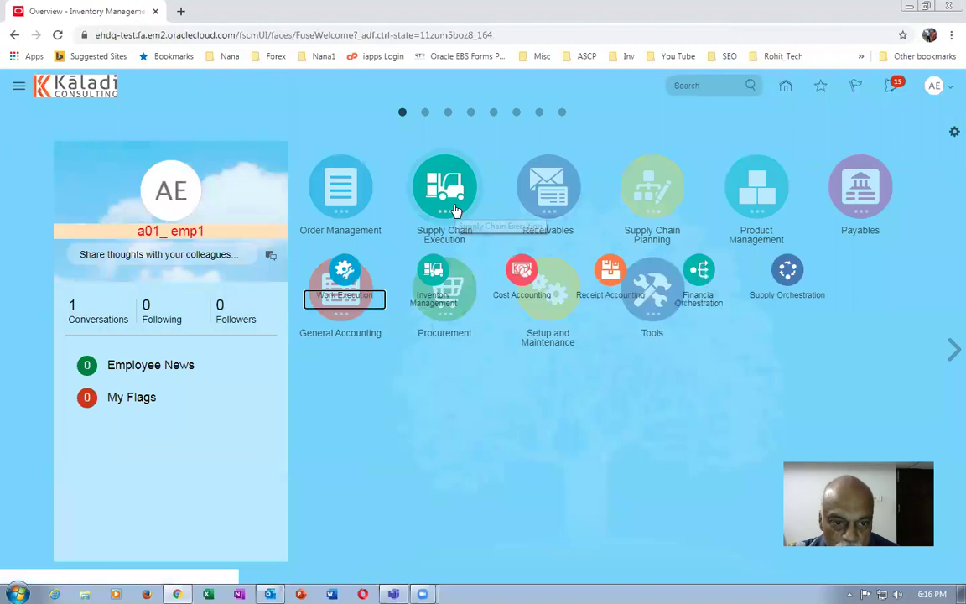
click(433, 270)
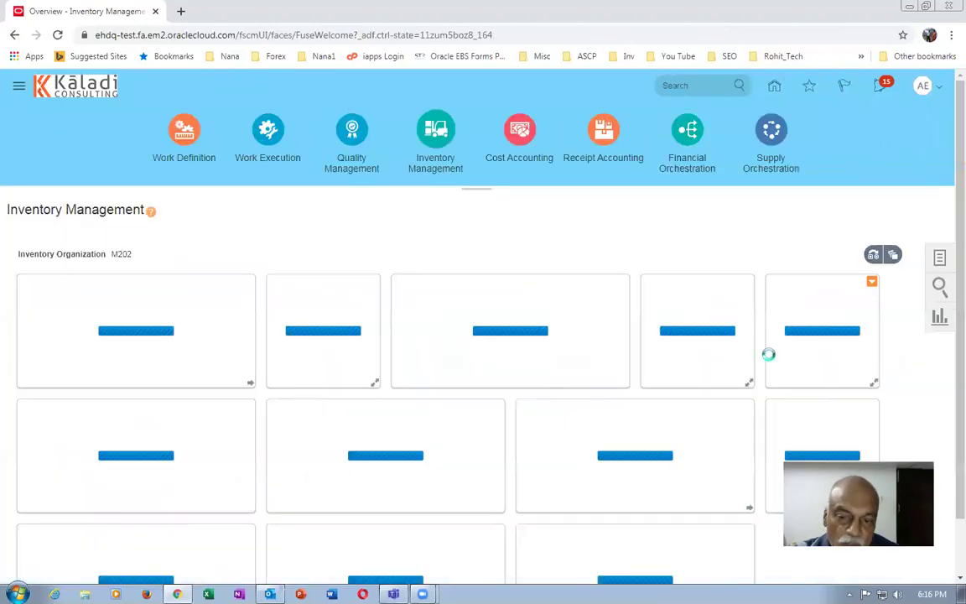
click(940, 257)
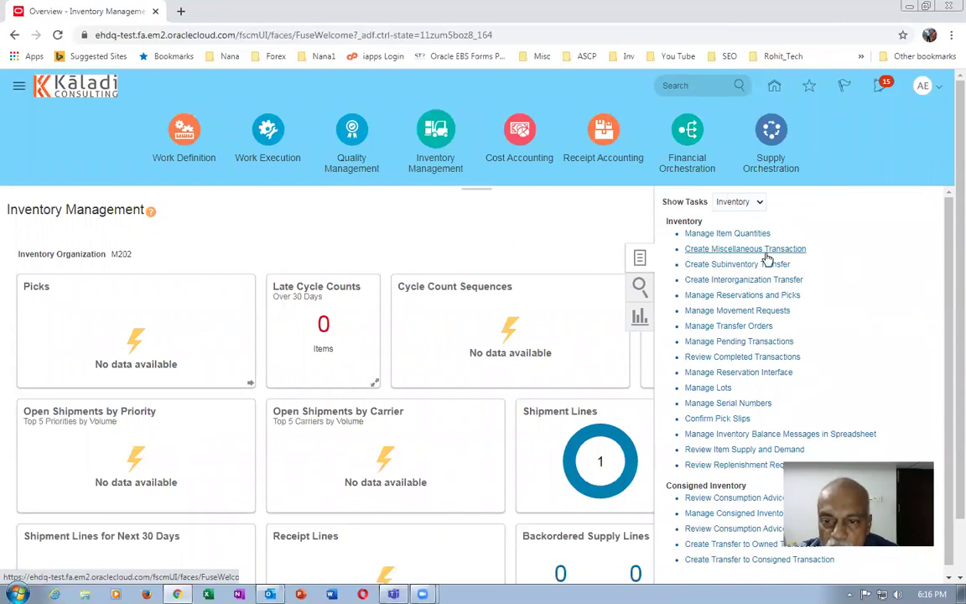
click(766, 250)
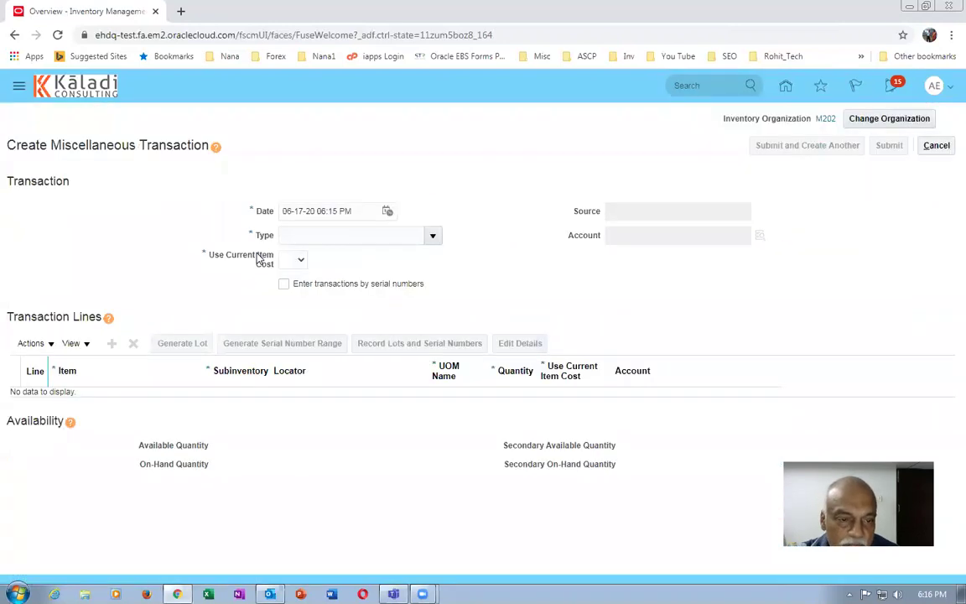
Step: Make it a Miscellaneous Receipt charged to account 10-100-1000 using current item cost
click(434, 237)
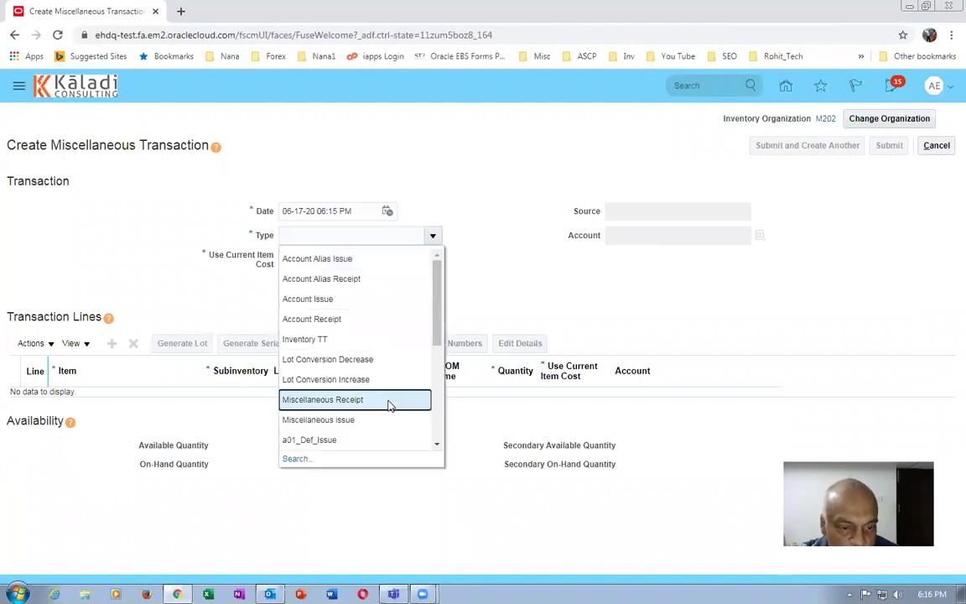
click(388, 400)
click(643, 235)
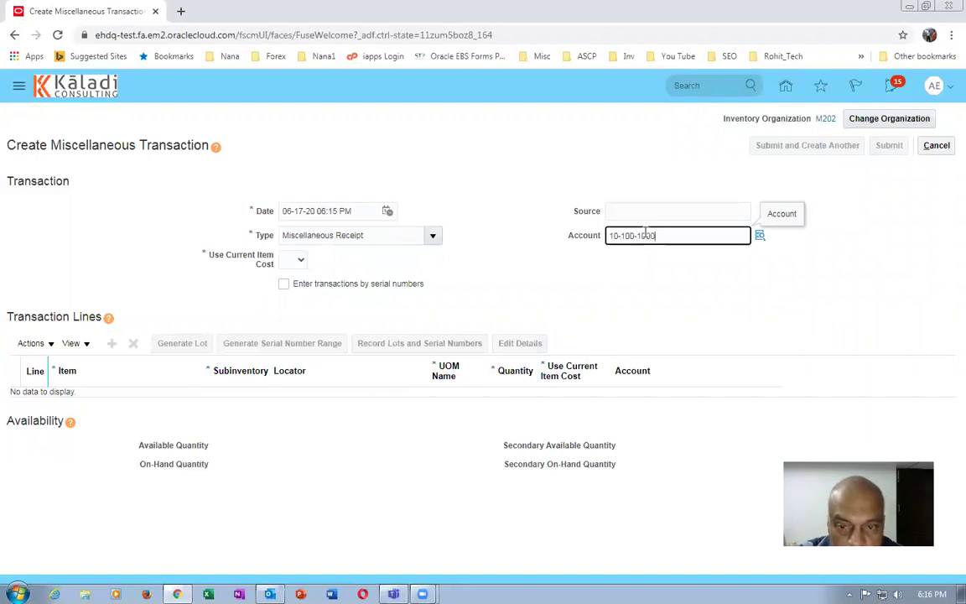
click(301, 260)
click(288, 295)
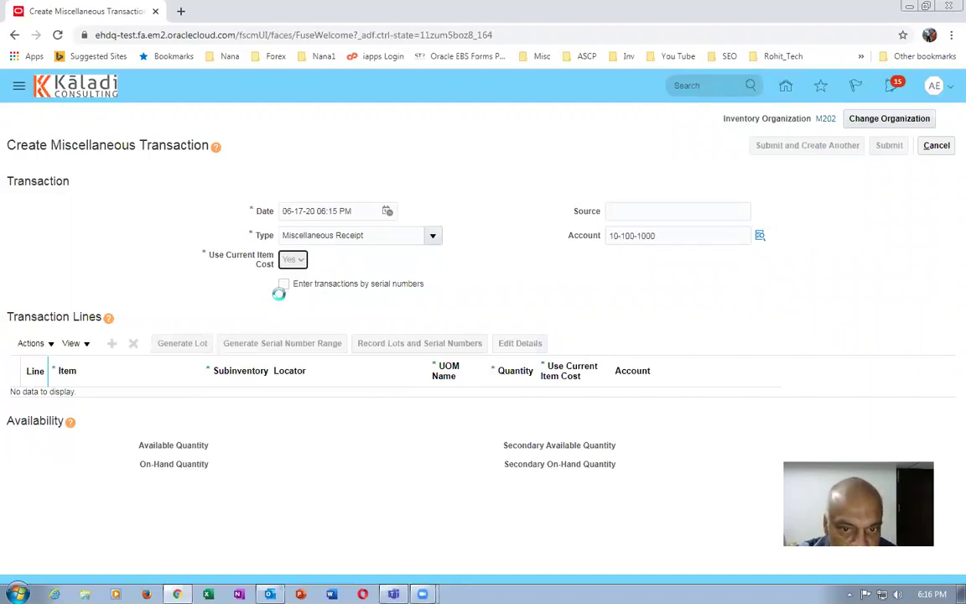
Step: Add a line receiving 10,000 m20_transfer_order into M202_Sub1 and submit the receipt
click(112, 344)
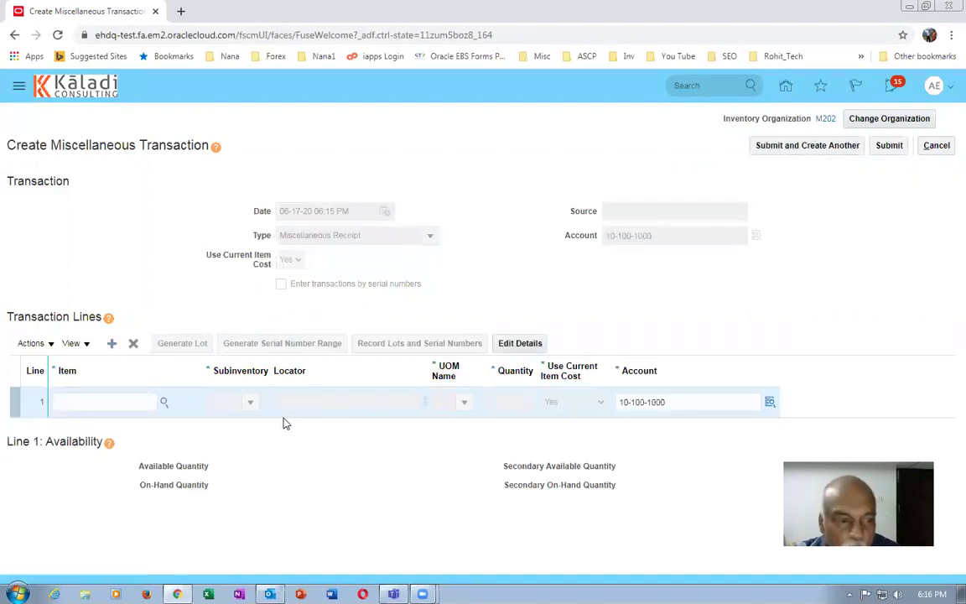
click(117, 402)
text(m2)
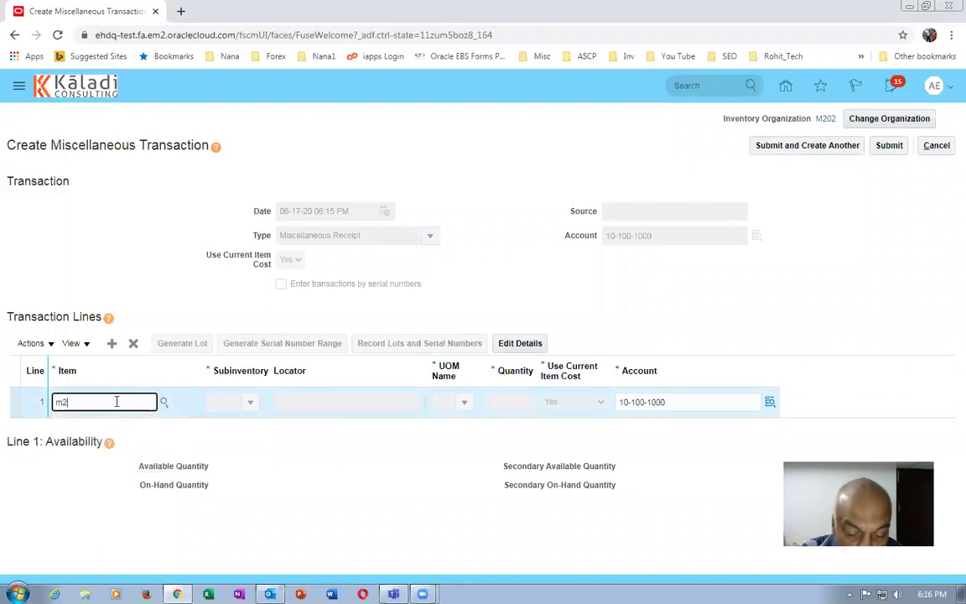
text(0_tra)
key(Tab)
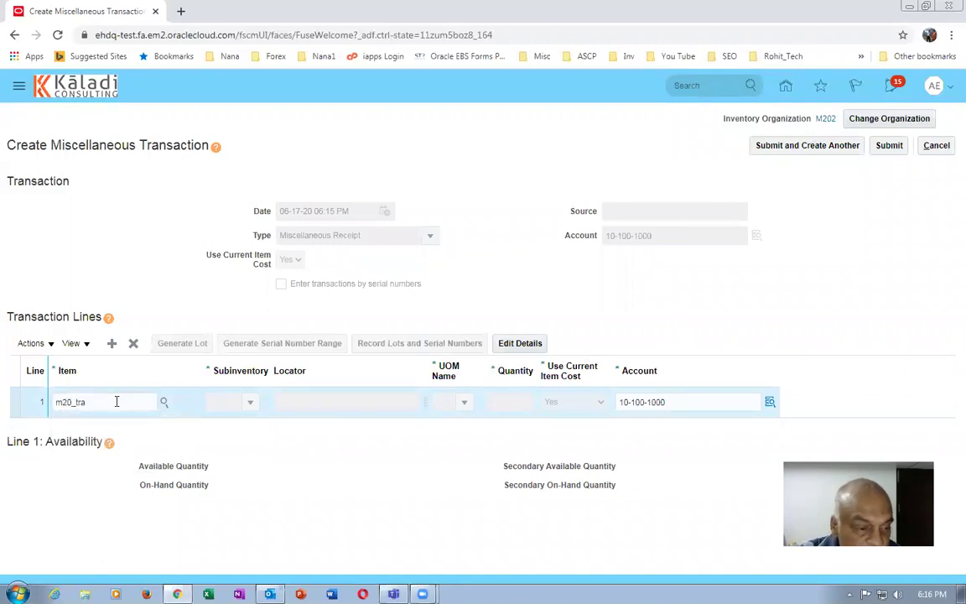
click(250, 403)
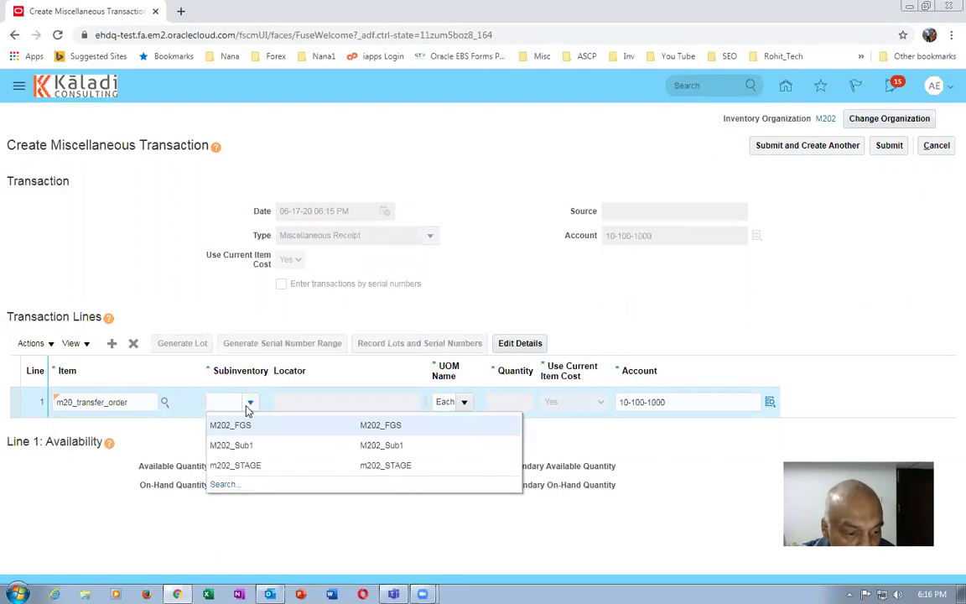
click(239, 444)
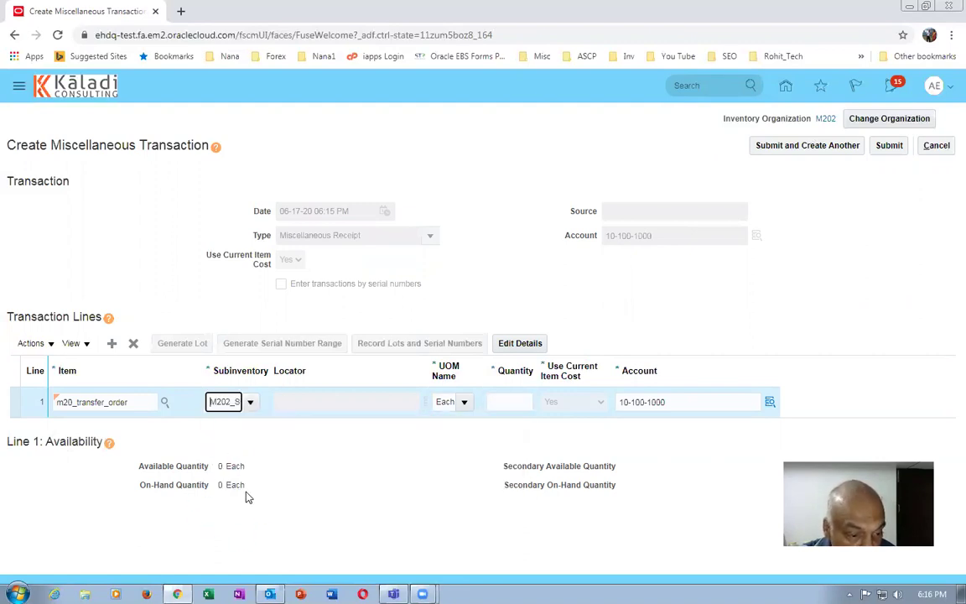
click(511, 403)
text(1)
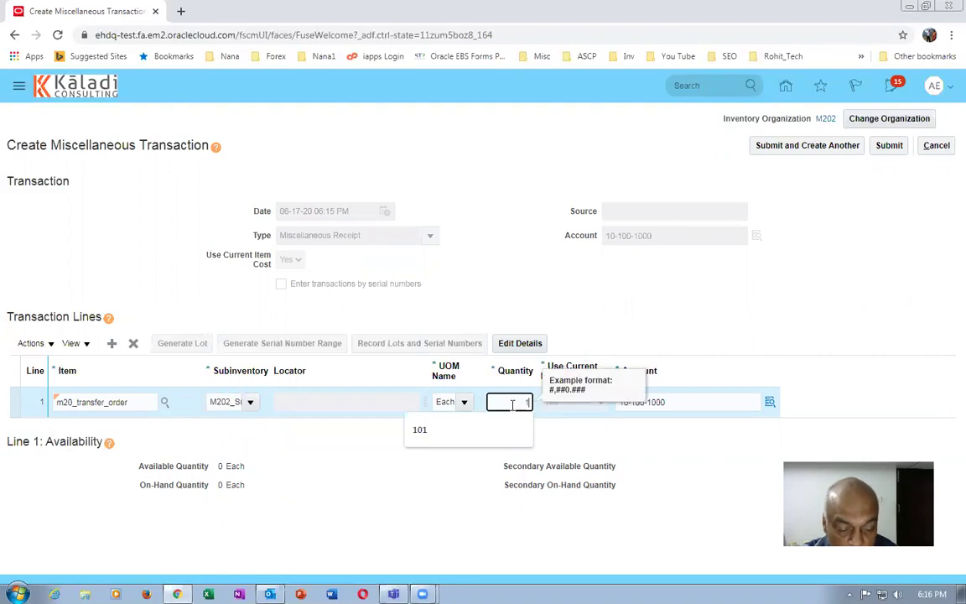
text(0,)
text(0000)
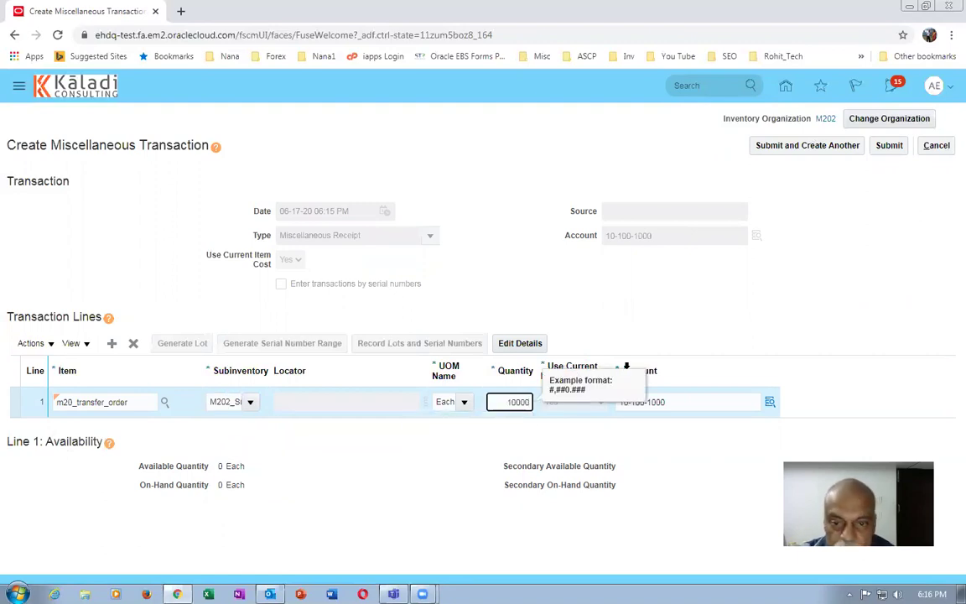
key(Tab)
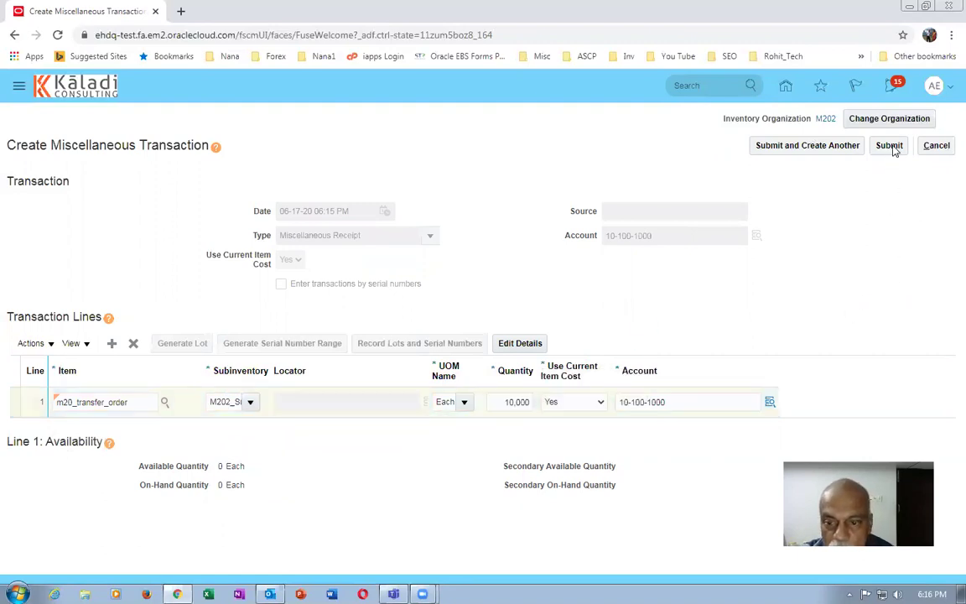
click(889, 146)
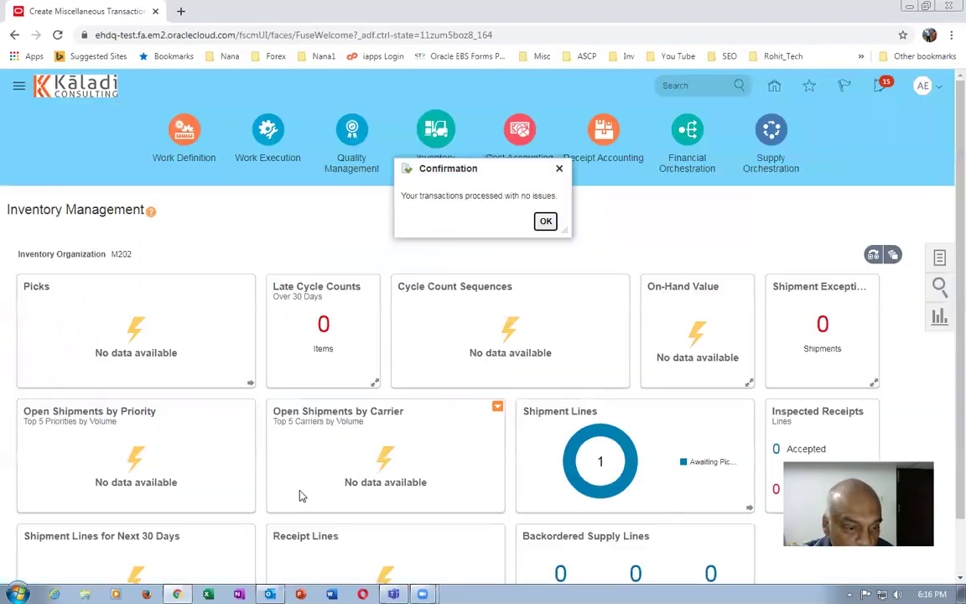
click(545, 221)
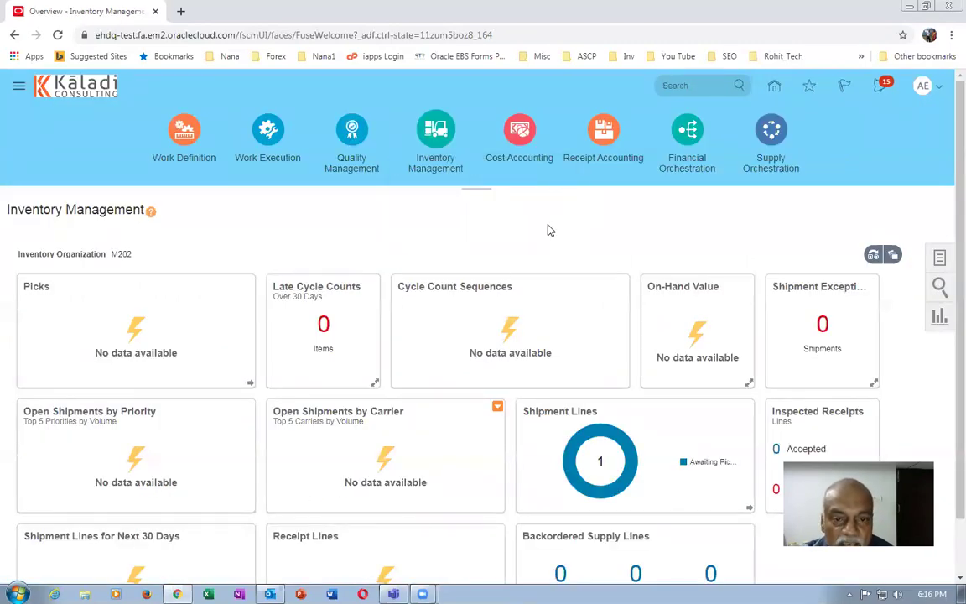
Step: Search transfer orders with source and destination M202, then view shipments and receipts for order 117007
click(939, 259)
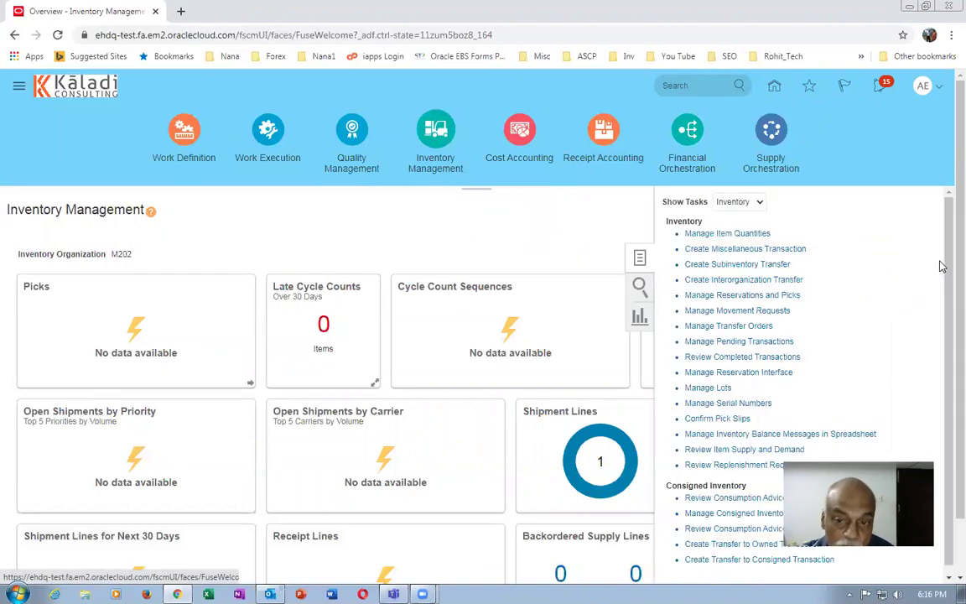
click(729, 326)
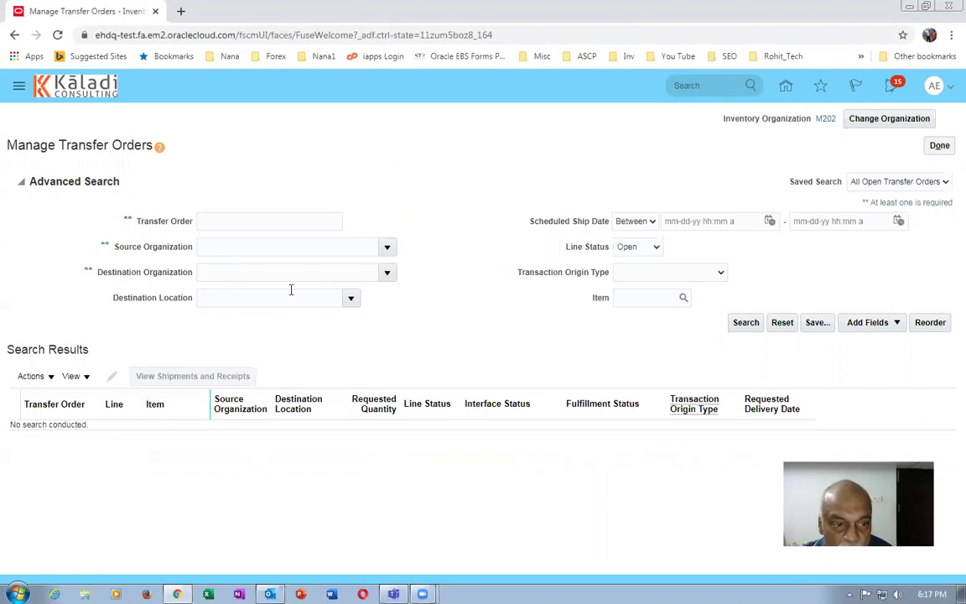
click(268, 246)
text(m202)
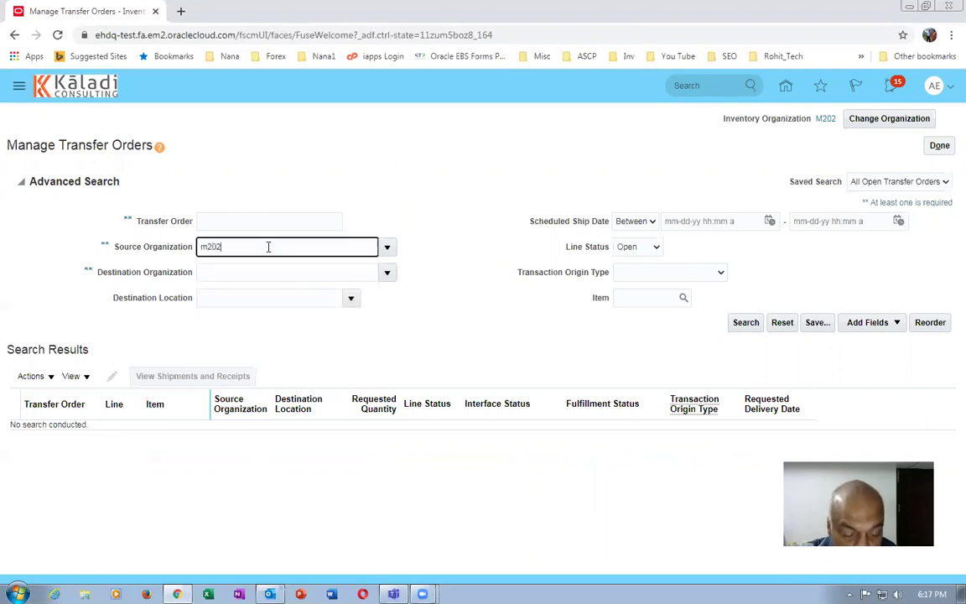
key(Tab)
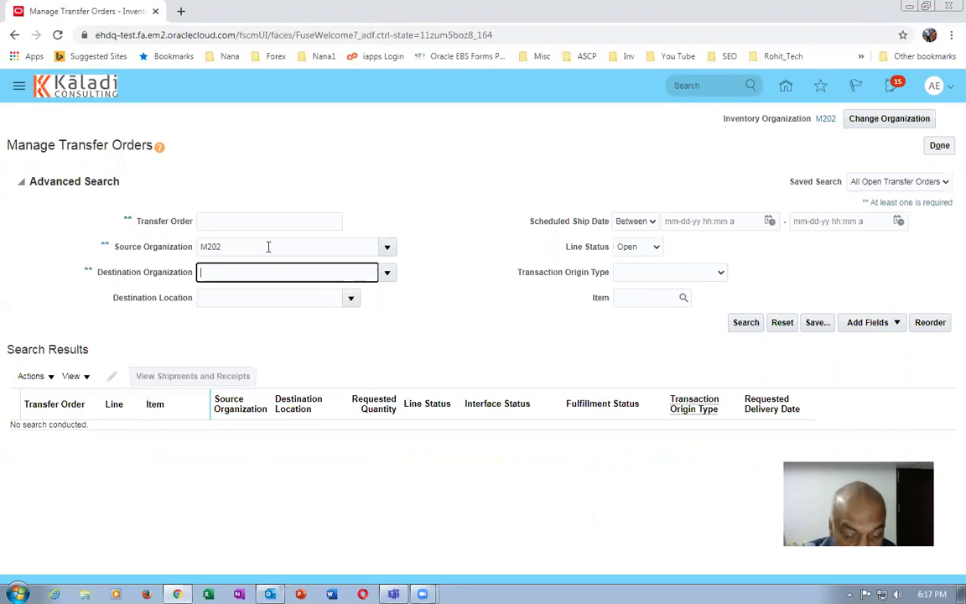
text(m202)
key(Tab)
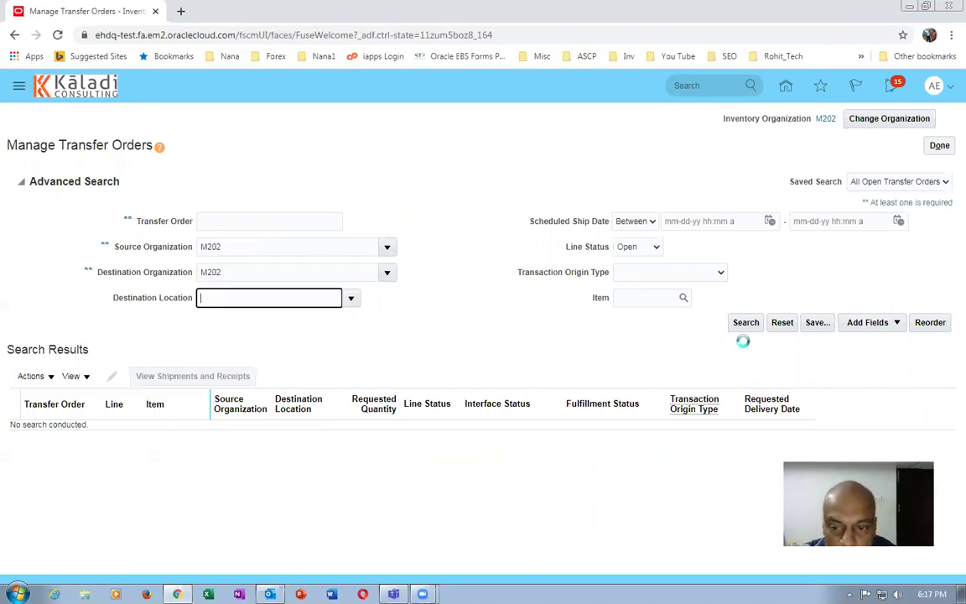
click(748, 323)
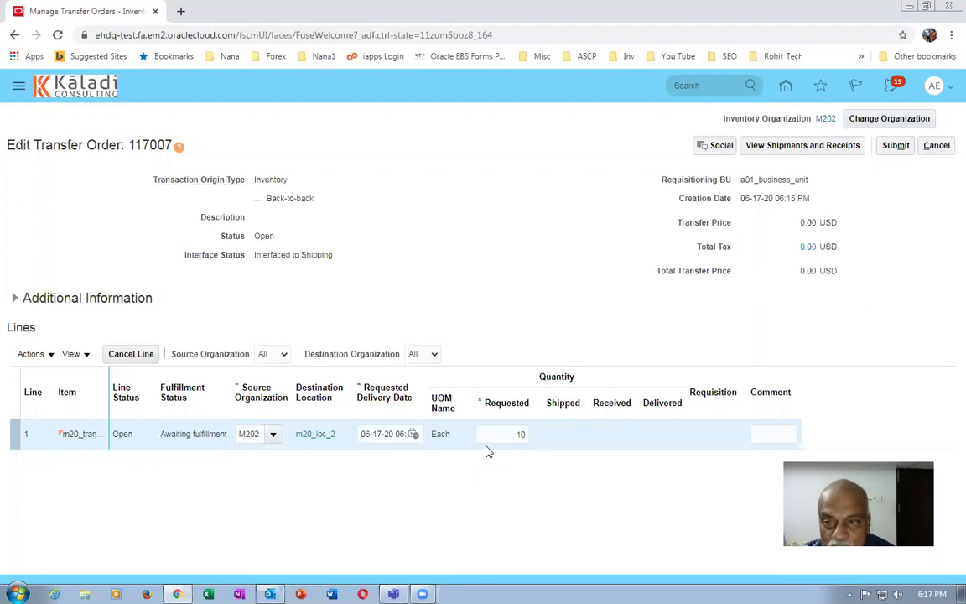
click(755, 145)
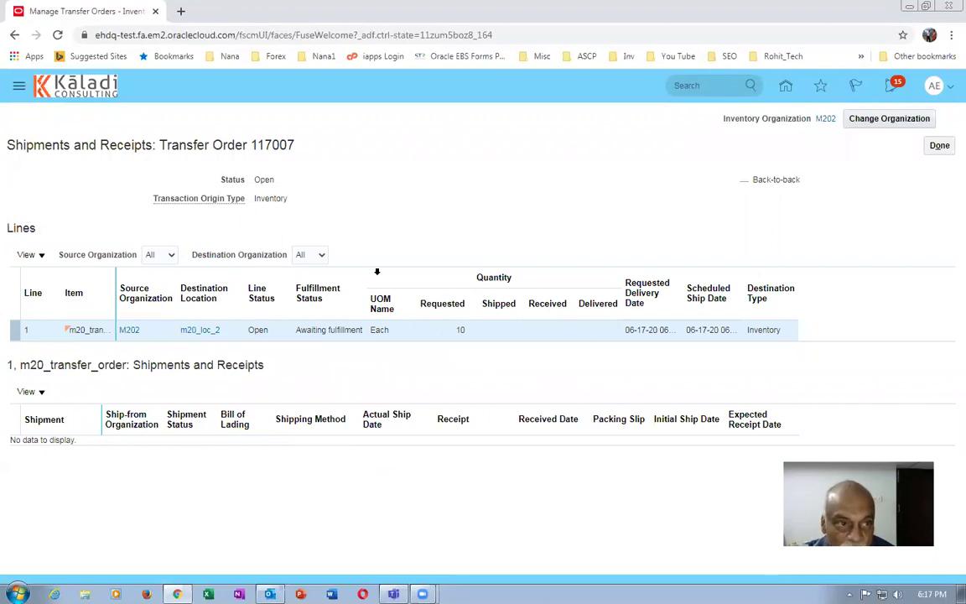
Step: Duplicate and reload the browser tab, then select transfer order number 117007 to copy
right_click(86, 9)
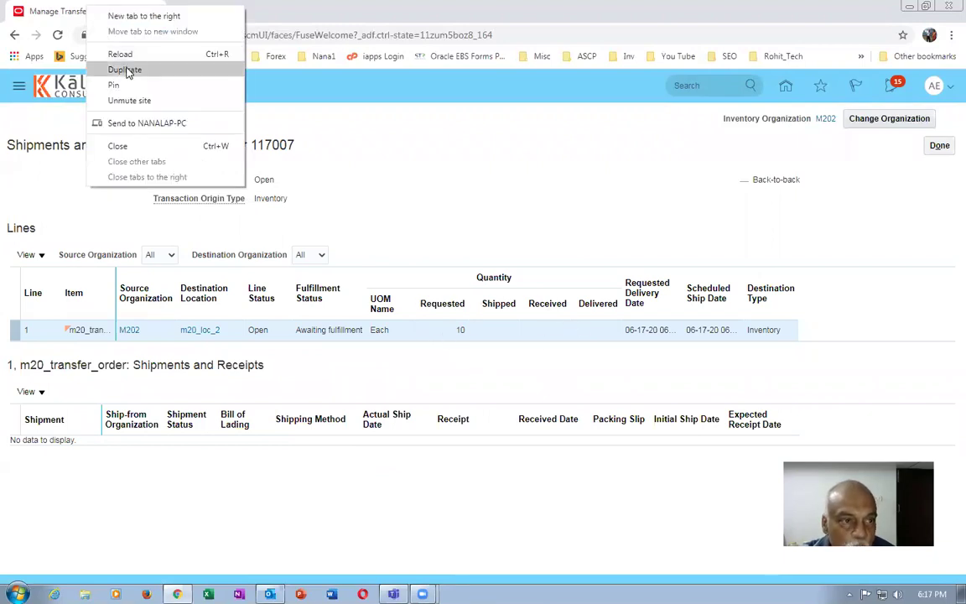
click(131, 69)
click(242, 35)
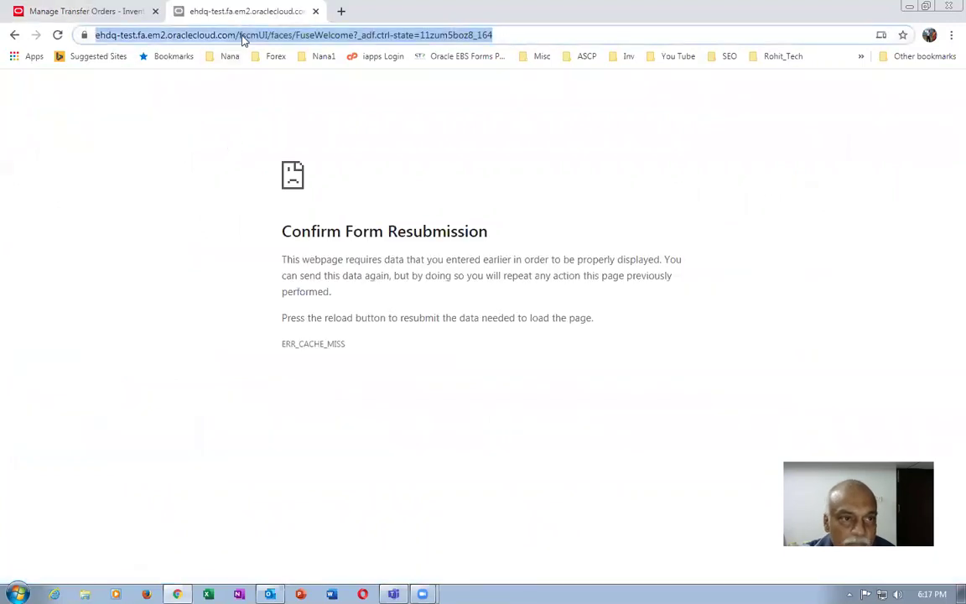
key(Return)
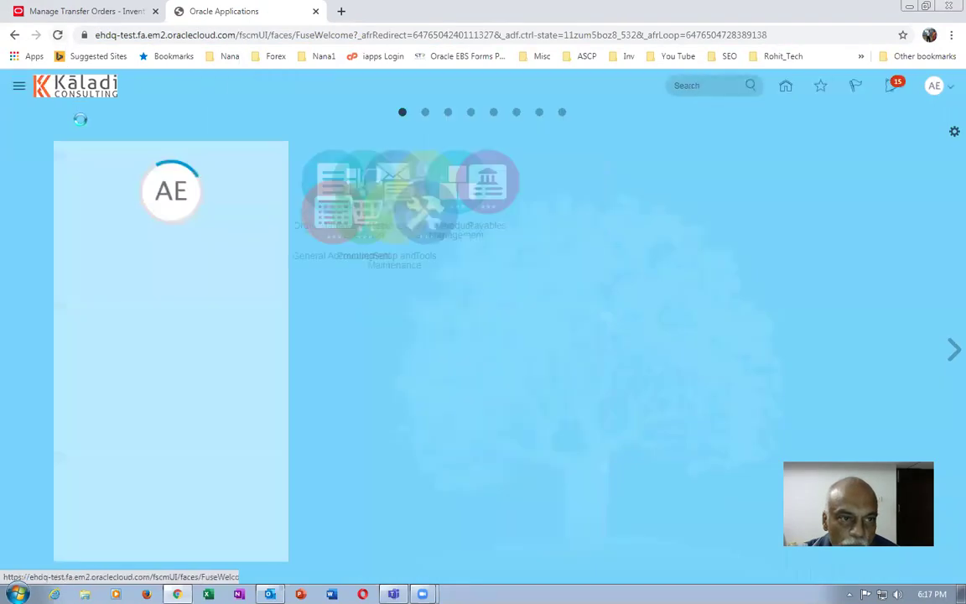
click(83, 15)
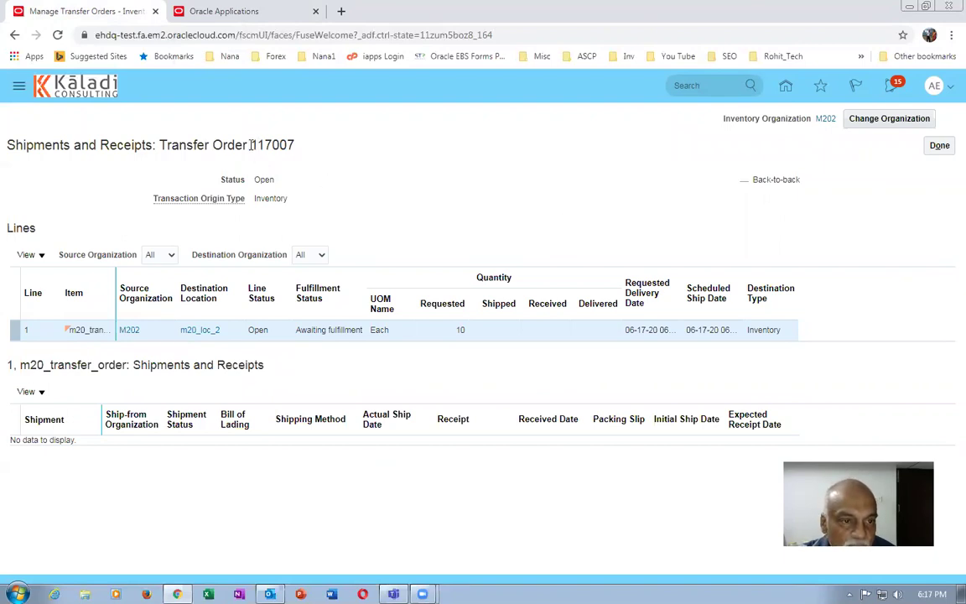
drag(252, 145, 299, 151)
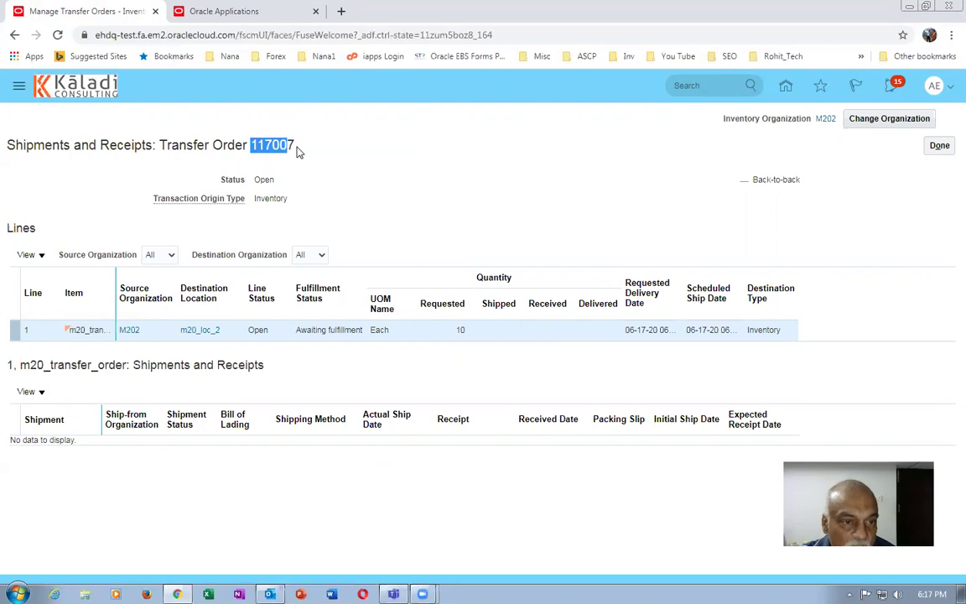
Step: In the new tab, open Inventory Management's Shipments tasks and choose Manage Shipment Lines
click(218, 13)
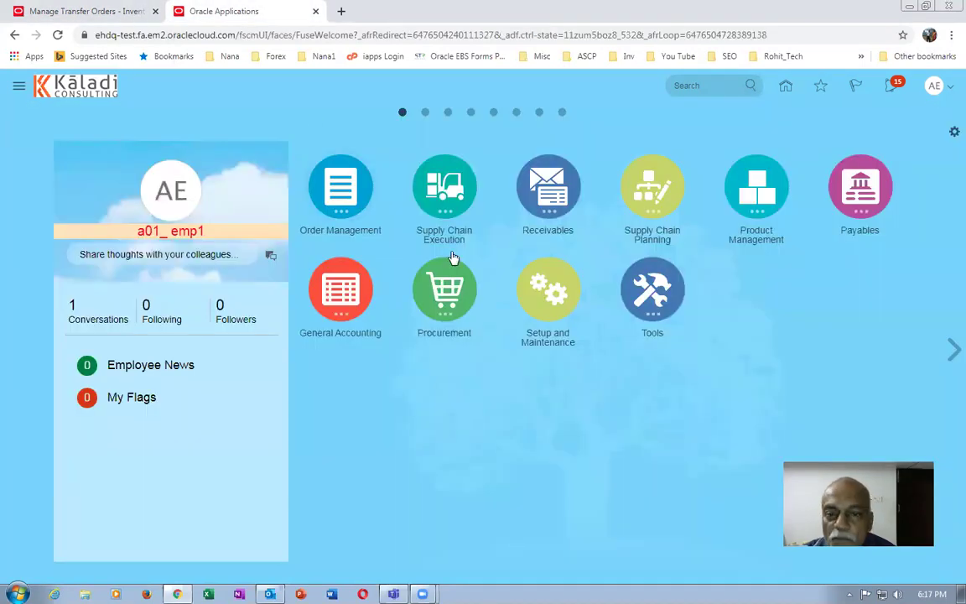
click(444, 181)
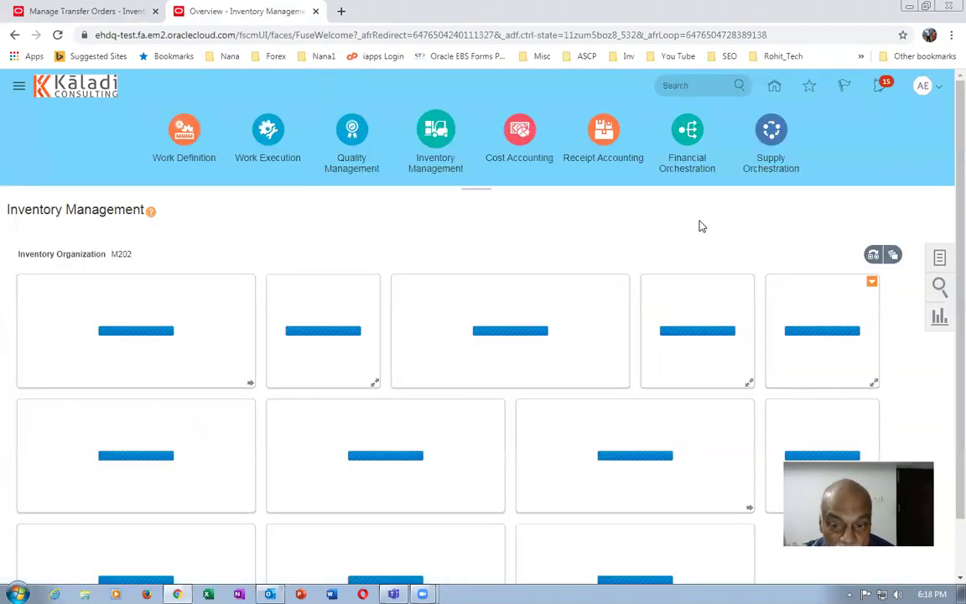
click(938, 261)
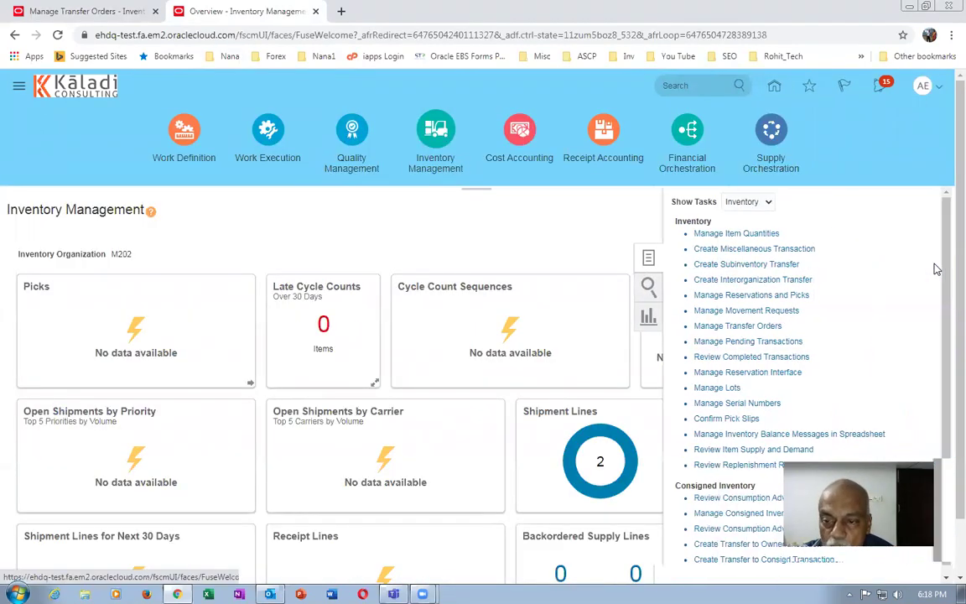
click(723, 203)
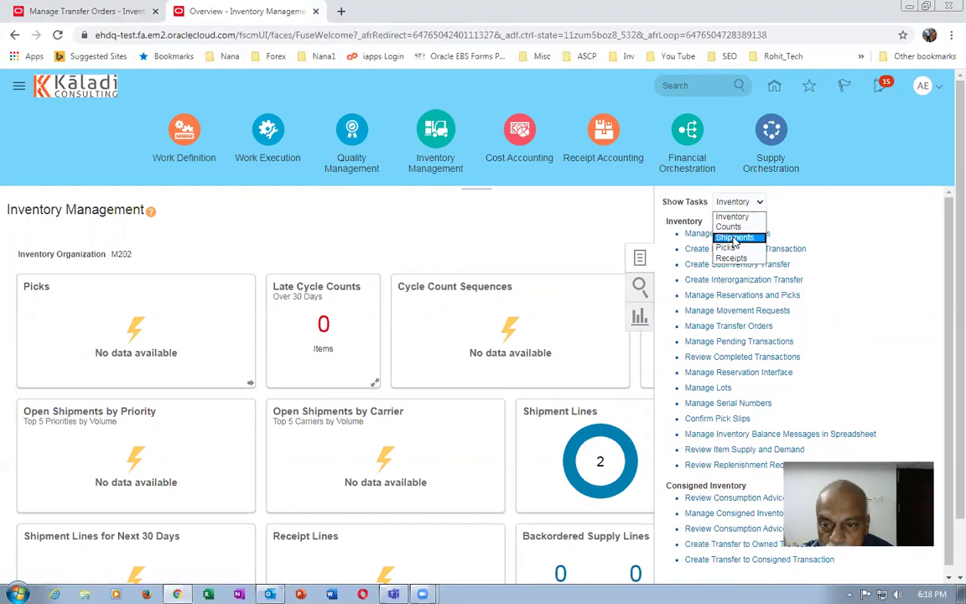
click(734, 240)
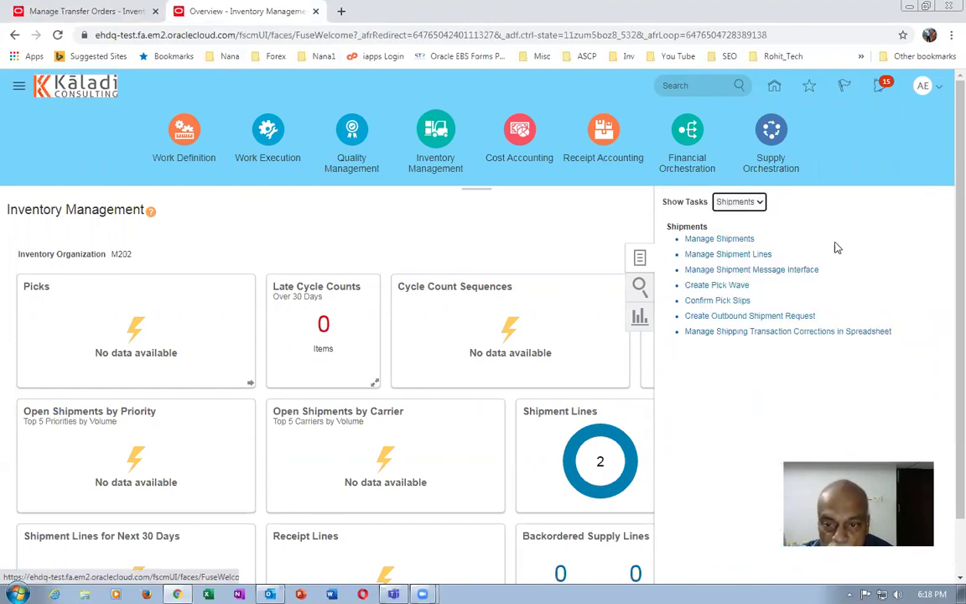
click(738, 255)
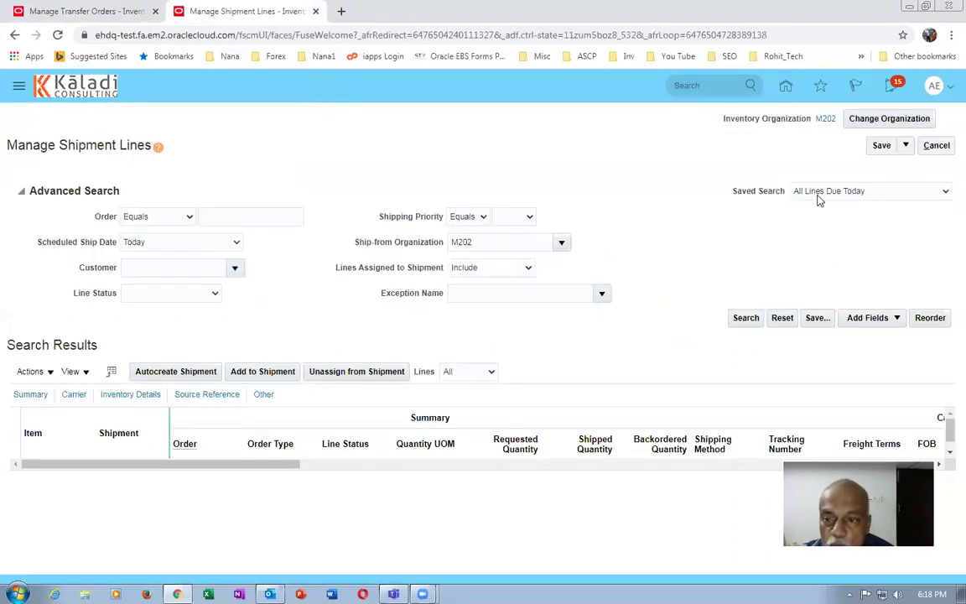
Step: Search shipment lines due today and the next 7 days for order 117007 and open its line
click(805, 192)
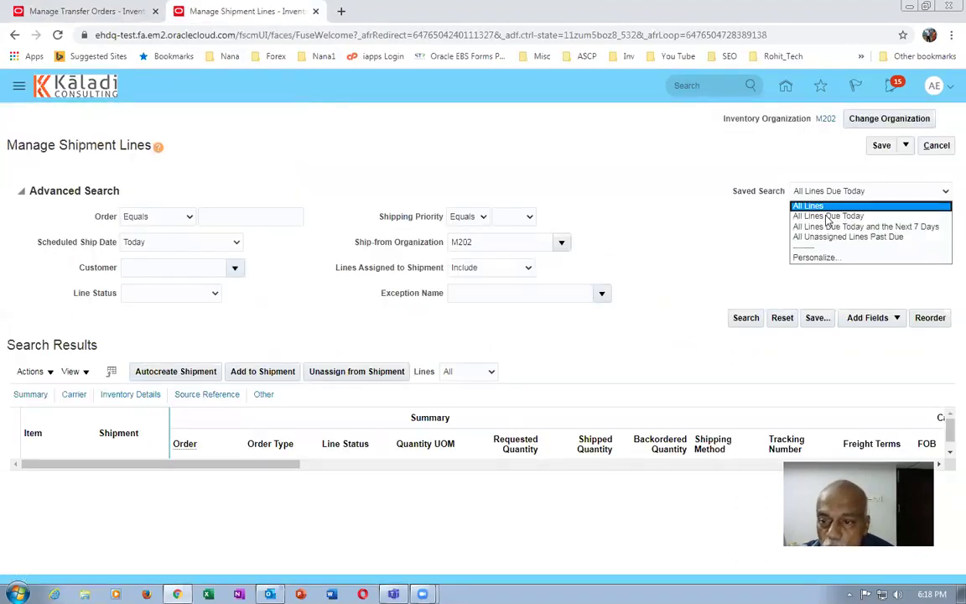
click(830, 228)
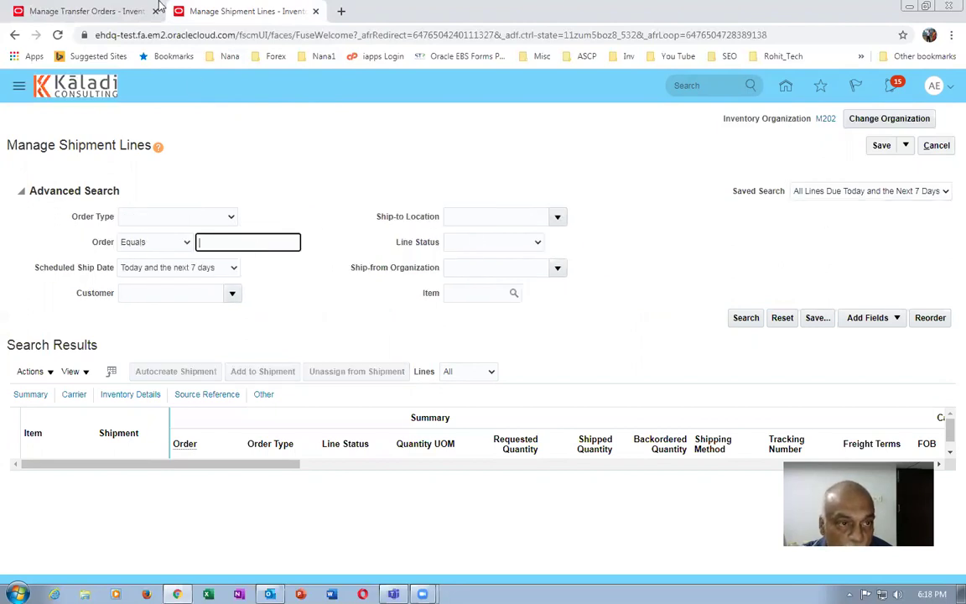
click(91, 12)
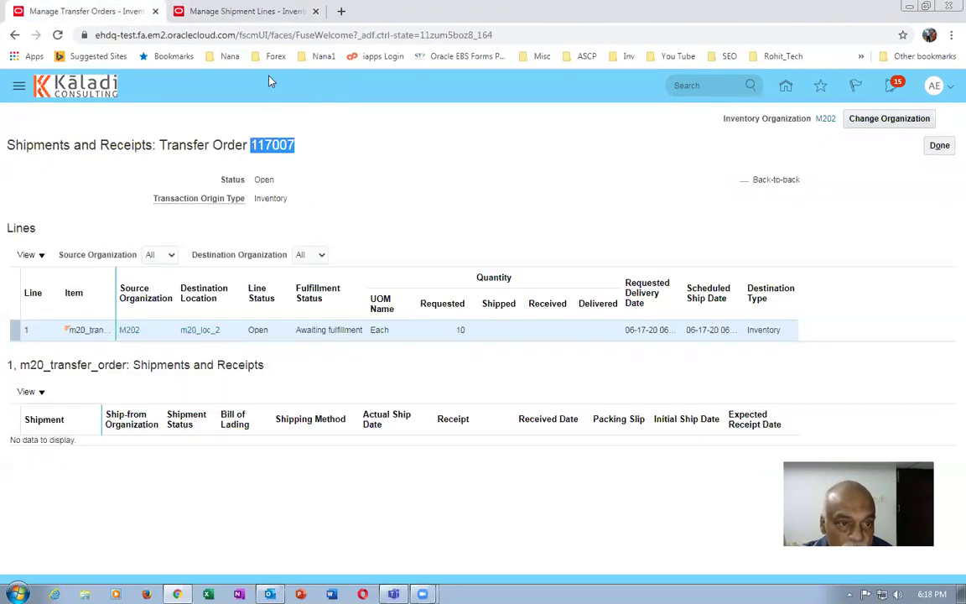
click(251, 12)
text(11)
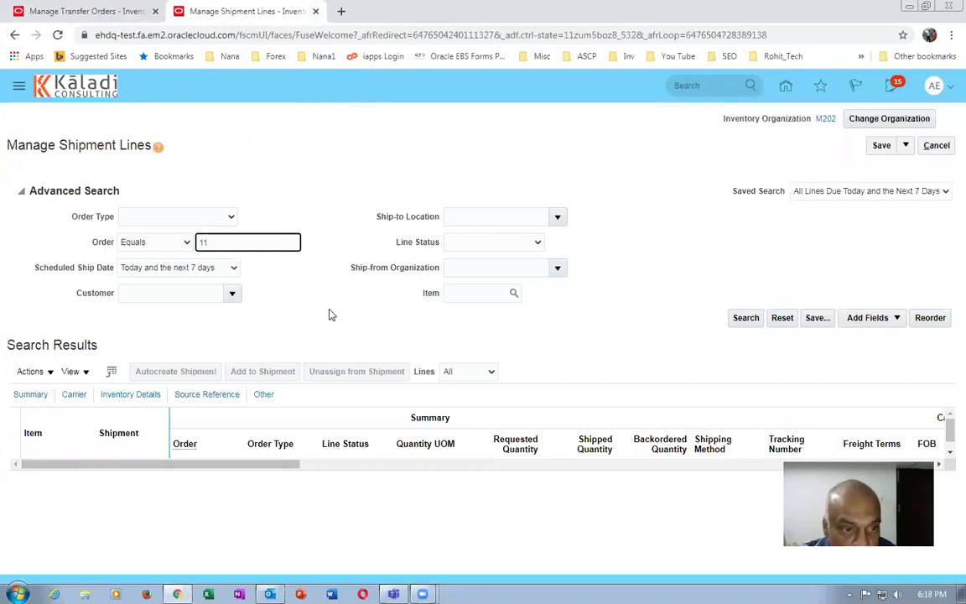
text(7007)
click(742, 320)
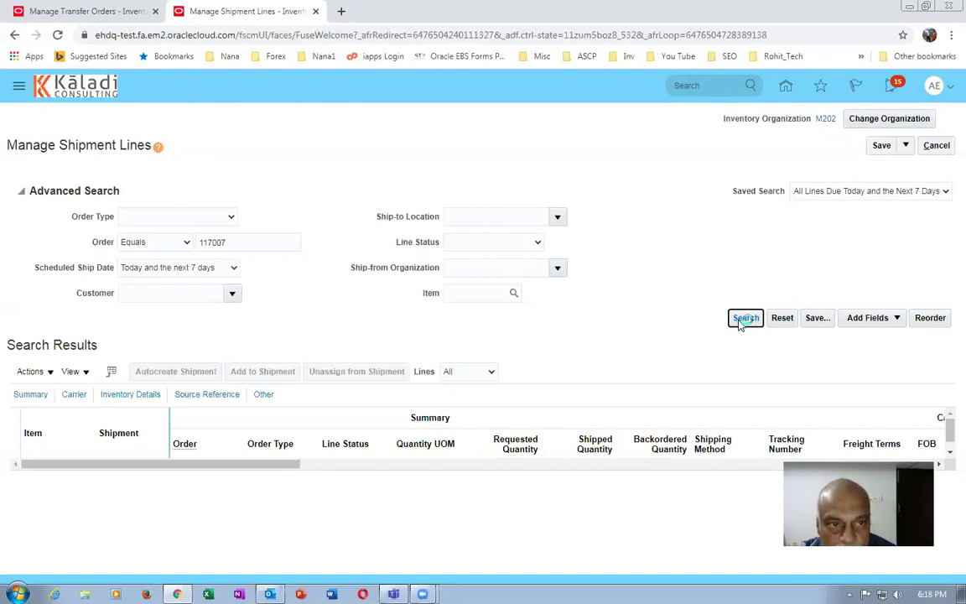
click(742, 319)
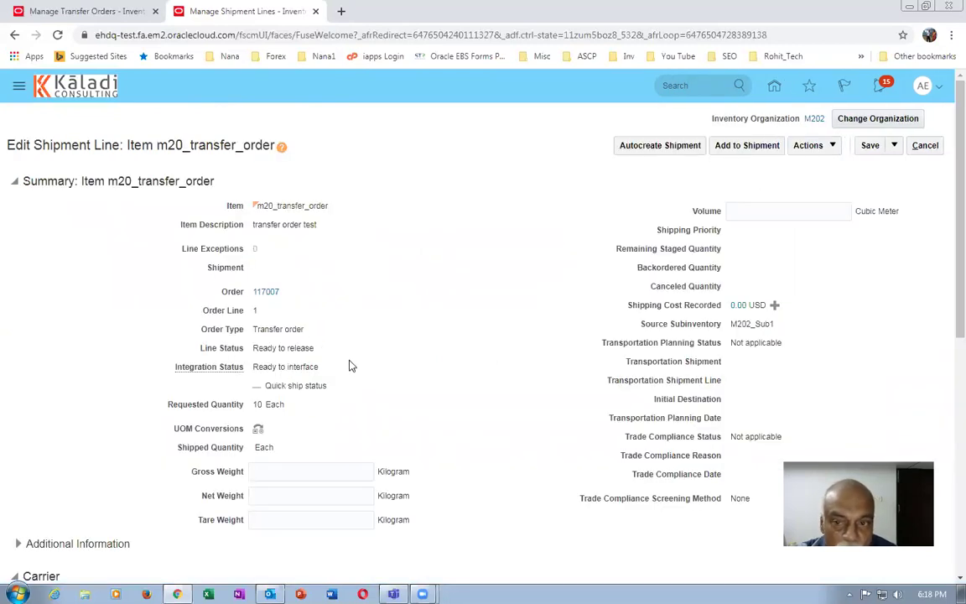
Step: Pick release the order 117007 shipment line, acknowledge the confirmation, and save and close
click(807, 151)
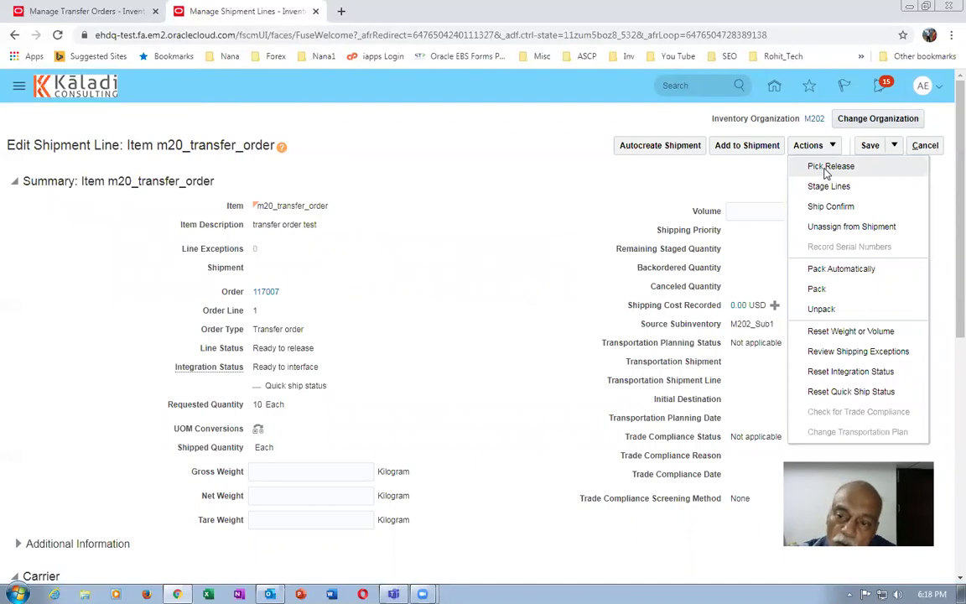
click(826, 170)
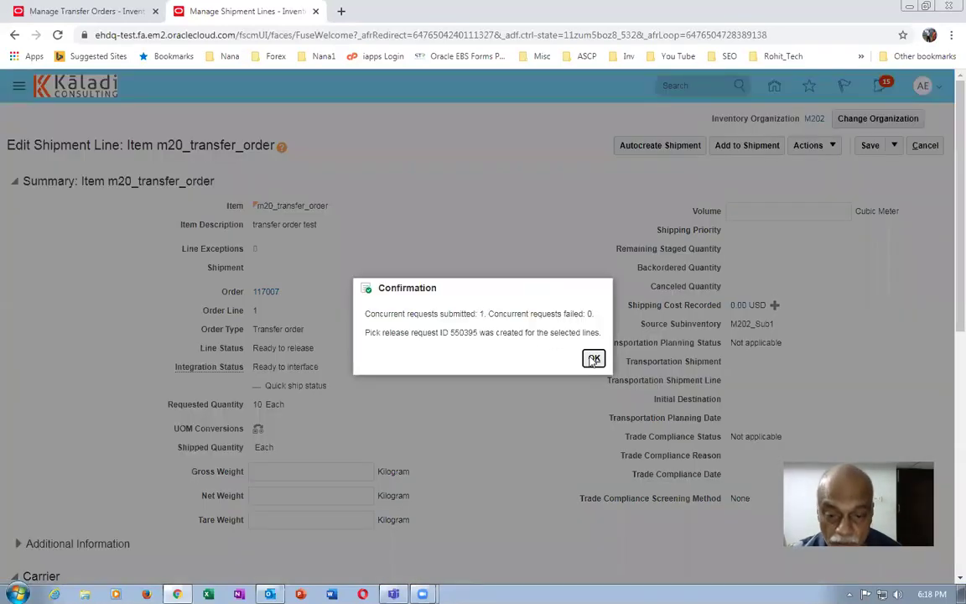
click(593, 358)
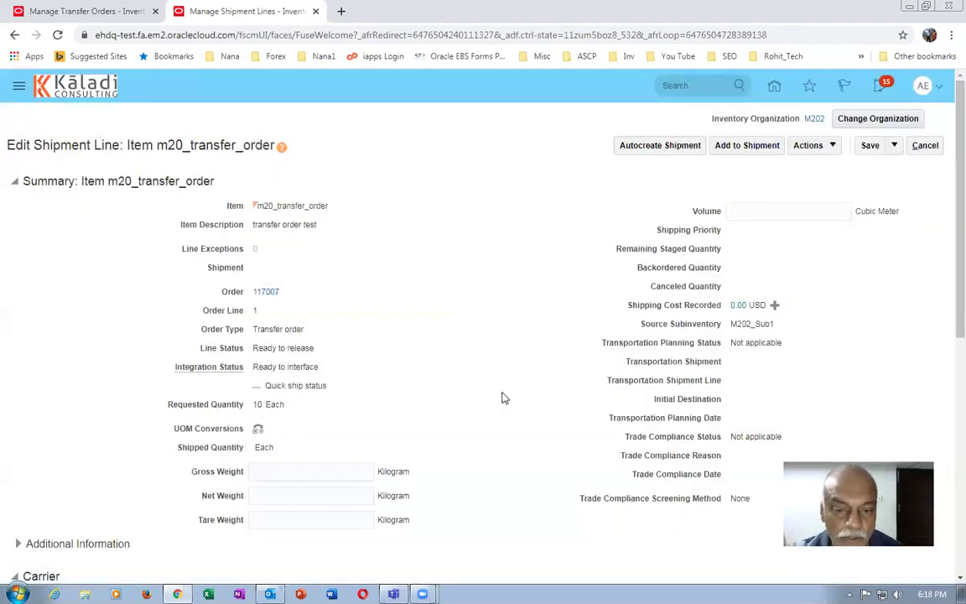
click(894, 145)
click(903, 164)
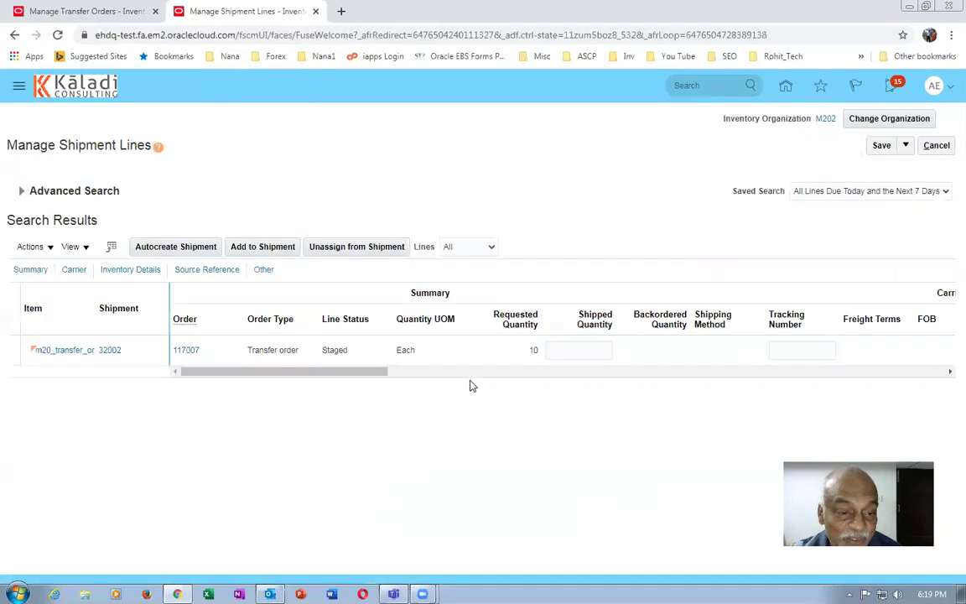
click(330, 351)
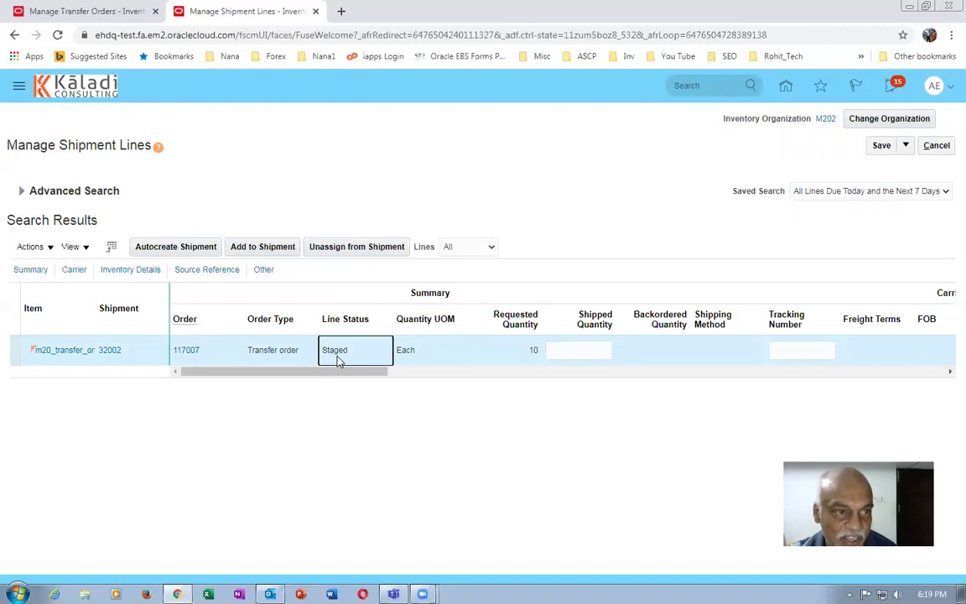
key(ctrl+Page_Up)
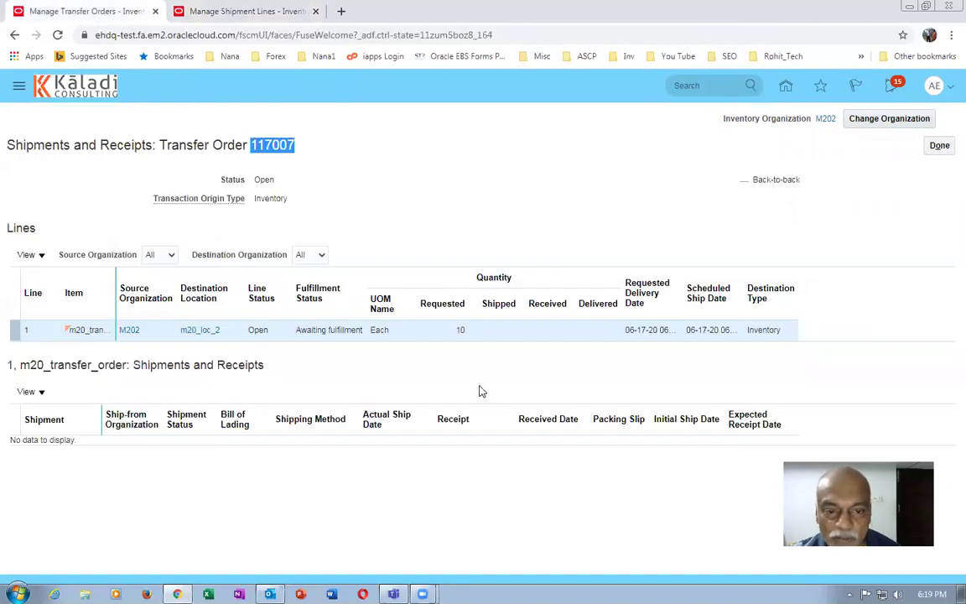
click(940, 147)
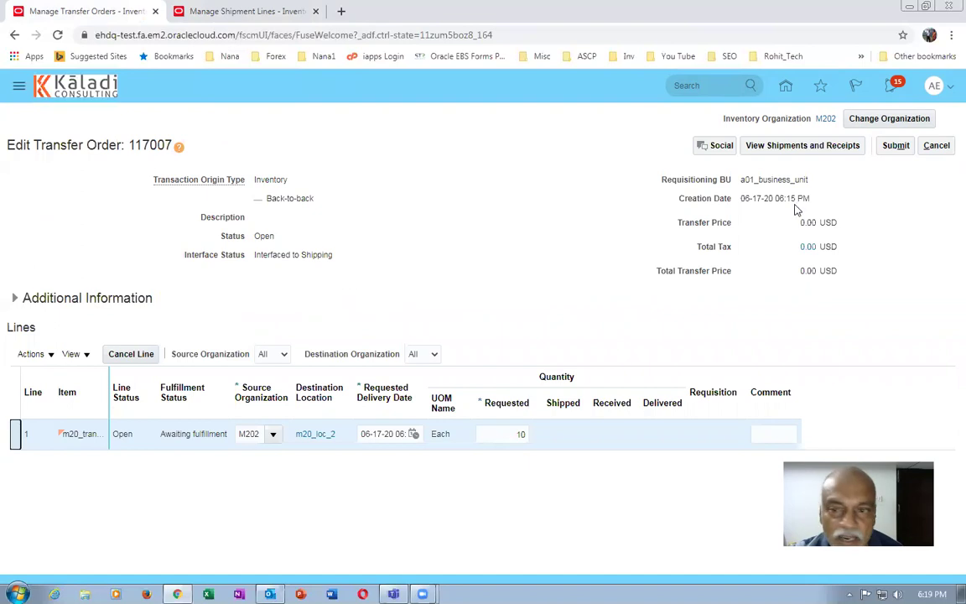
click(785, 146)
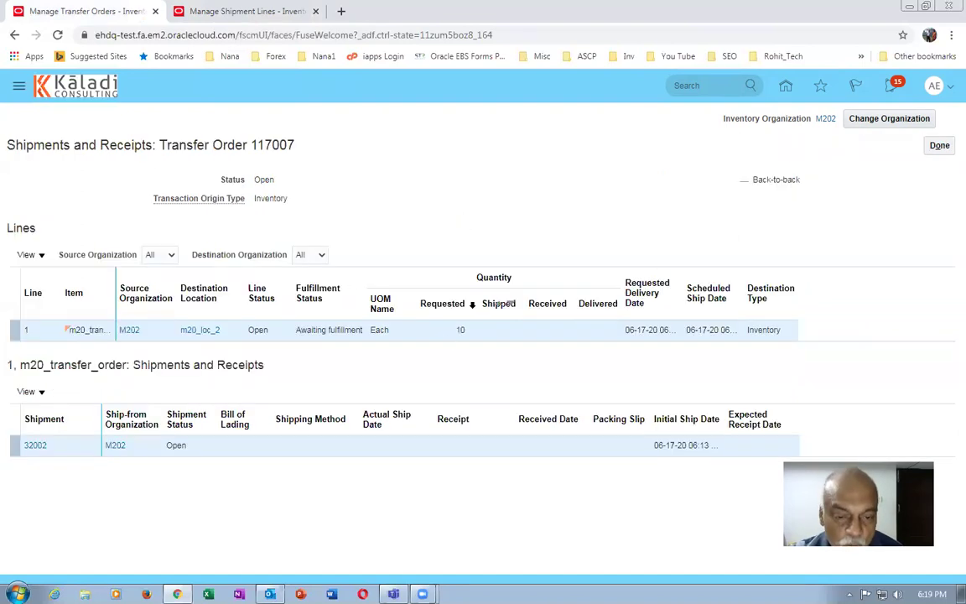
click(194, 10)
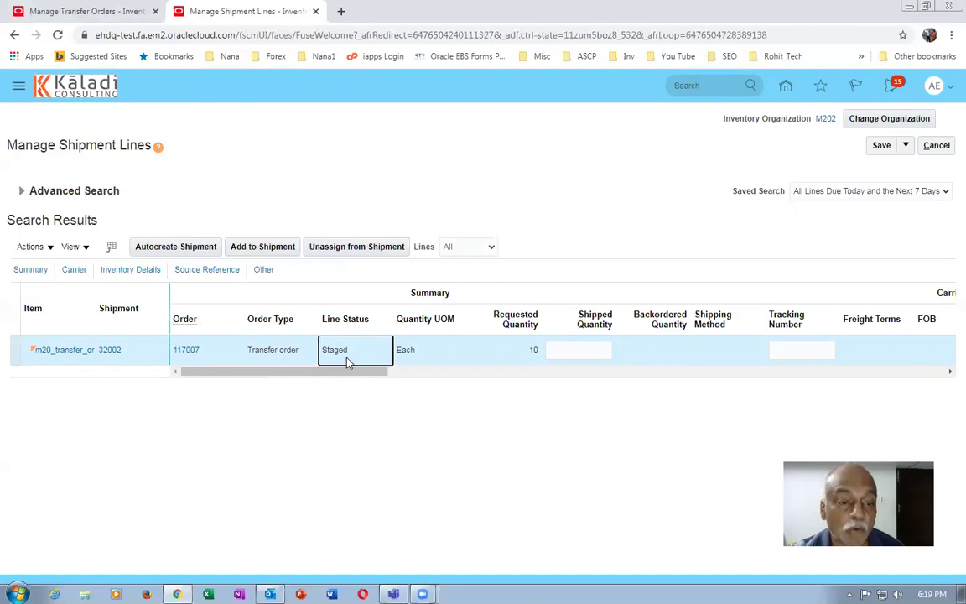
Step: Duplicate the shipment lines tab and go to Setup and Maintenance in it
right_click(254, 15)
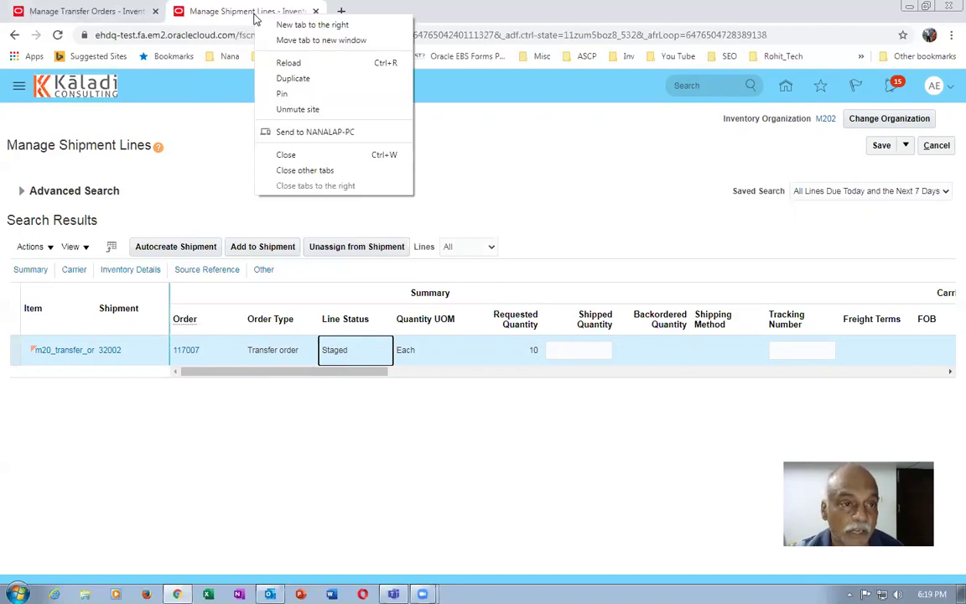
click(272, 81)
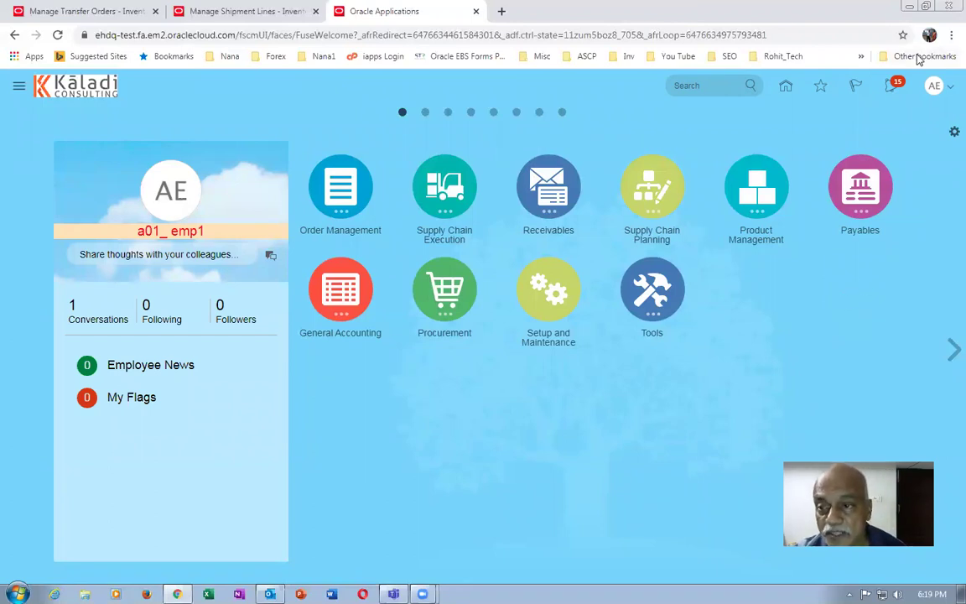
click(933, 86)
click(723, 283)
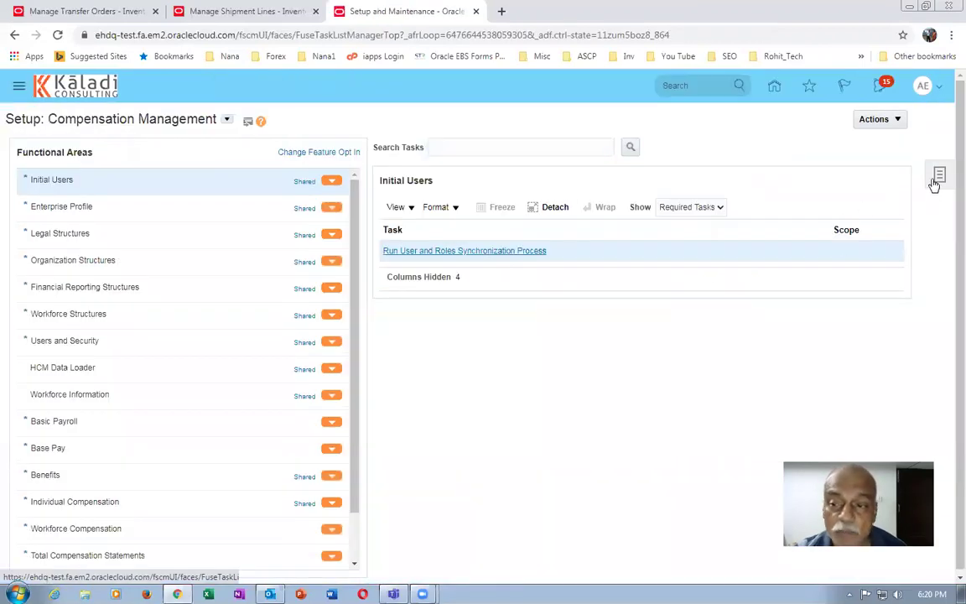
Step: Search setup tasks for man%inv%org% and choose Manage Inventory Organizations
click(938, 176)
click(835, 219)
click(344, 150)
text(man%in)
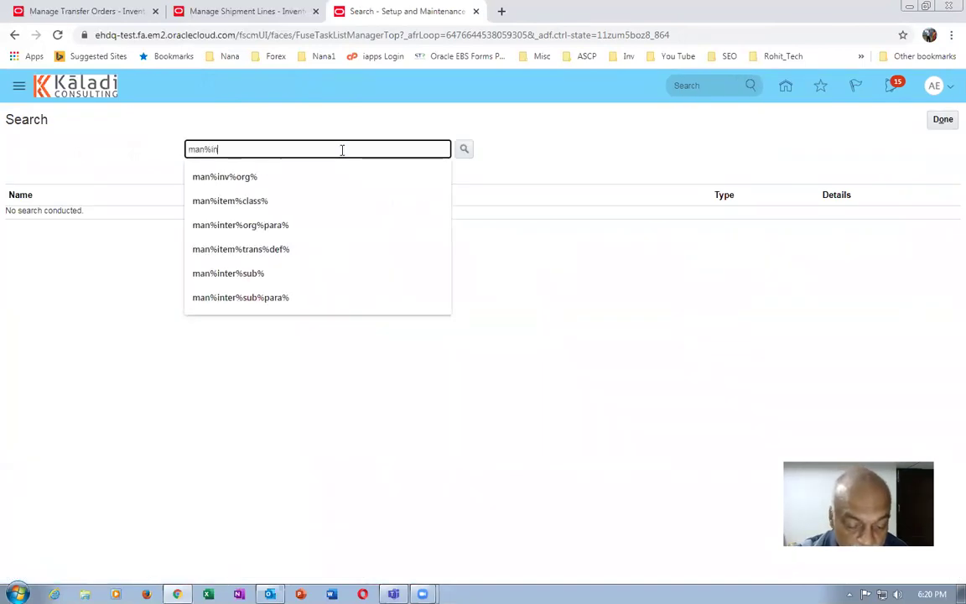
text(v%org%)
key(Return)
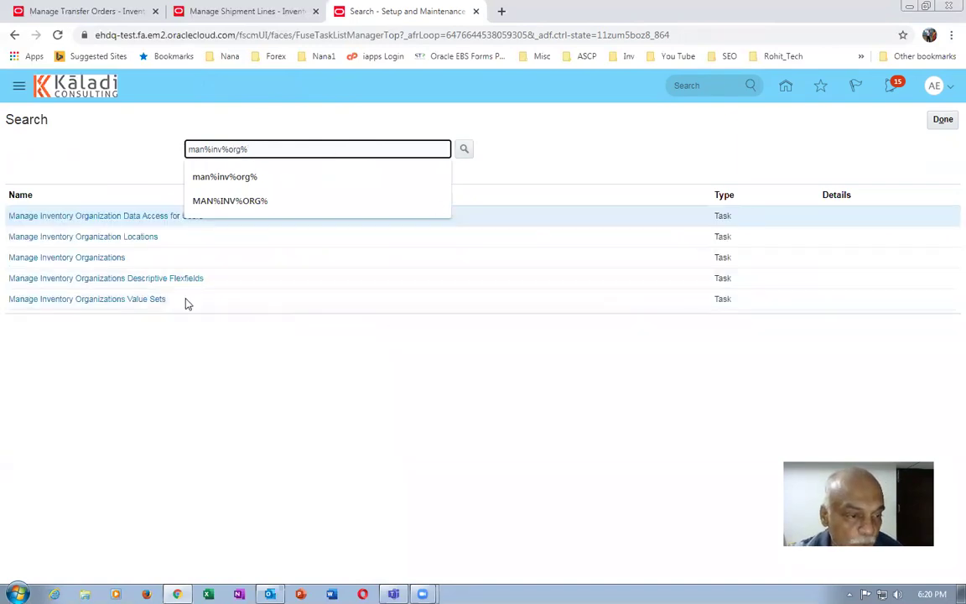
click(75, 259)
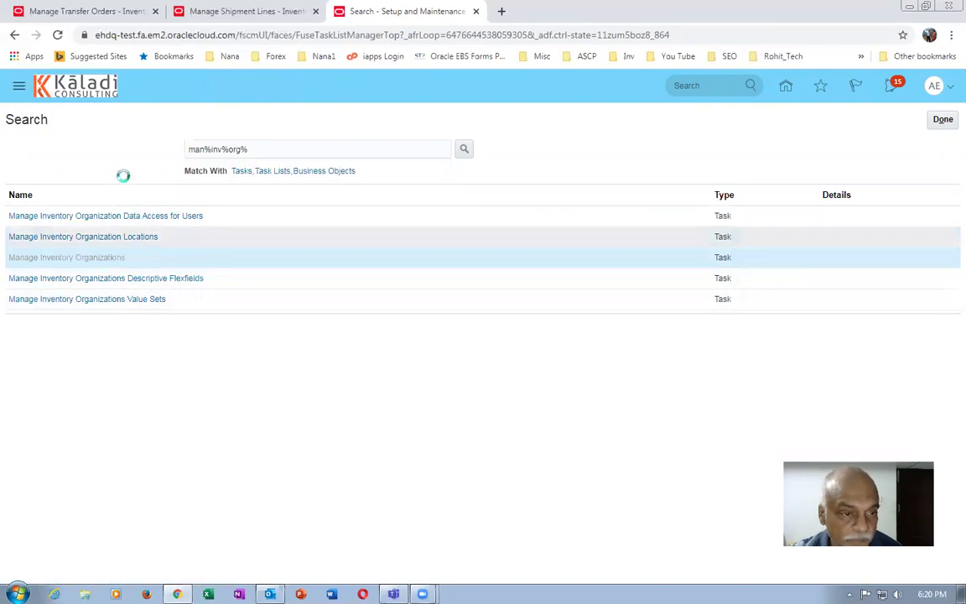
Step: Filter organizations by name m20, edit M202, and continue to its parameters
click(177, 212)
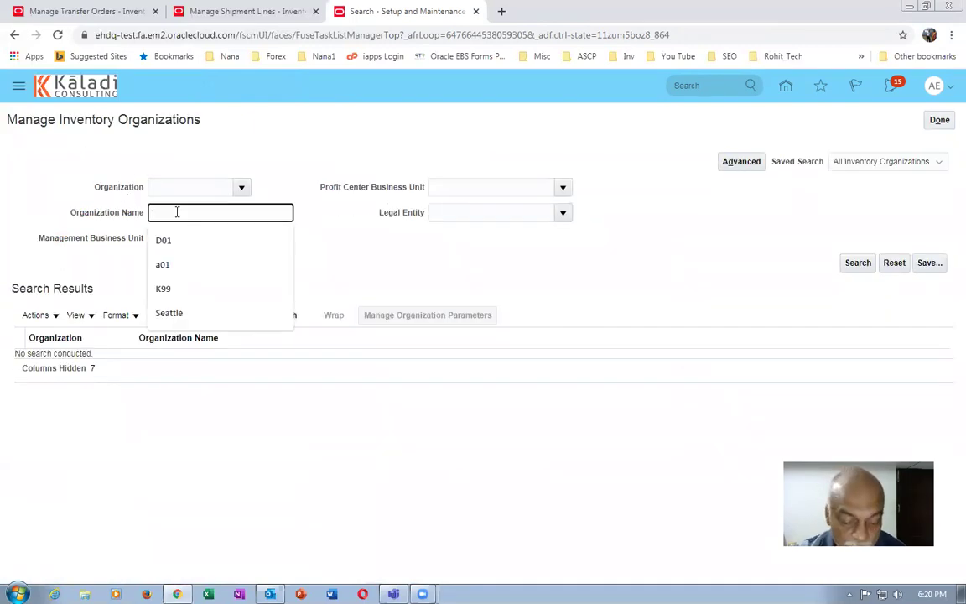
text(m20)
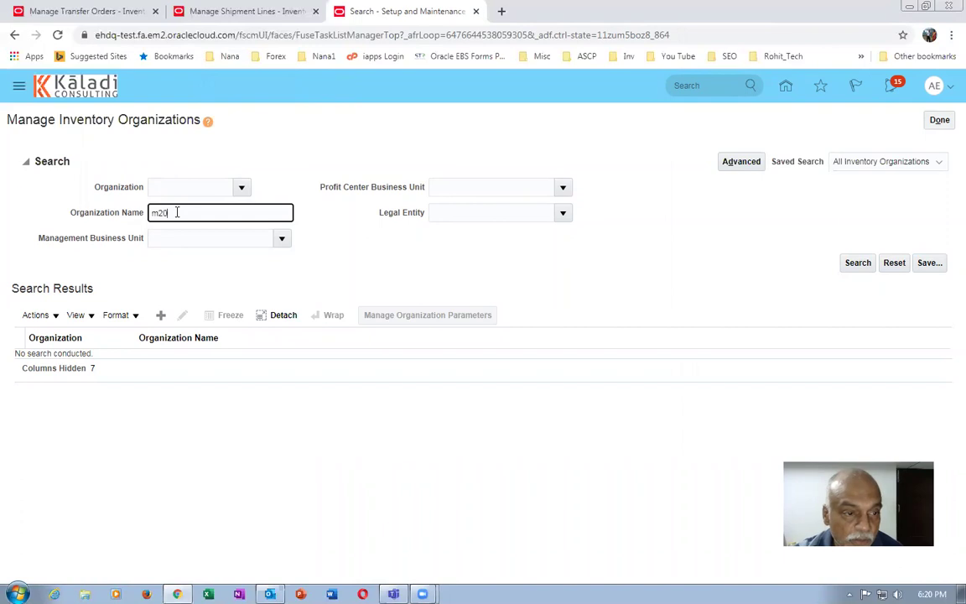
key(Return)
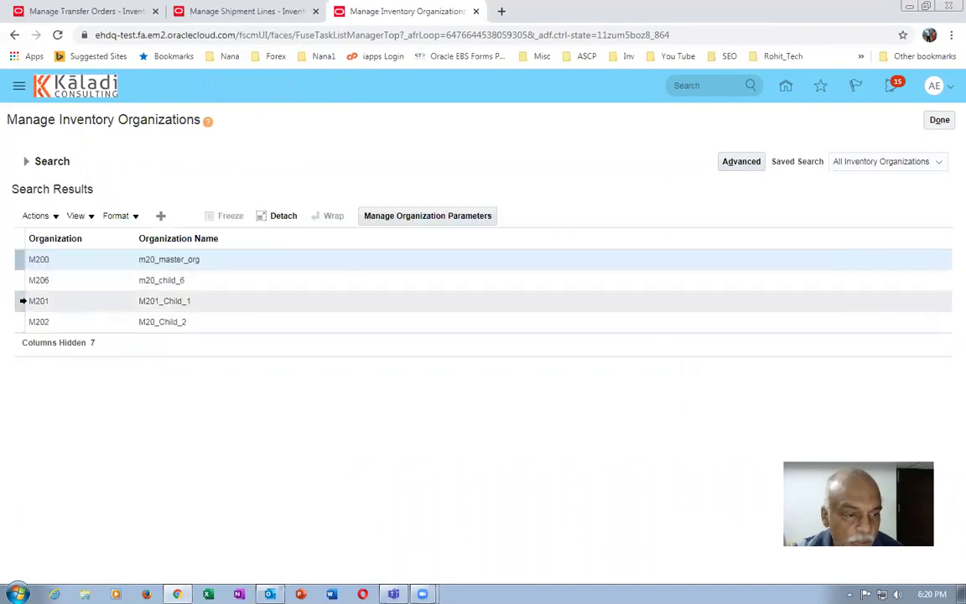
click(19, 321)
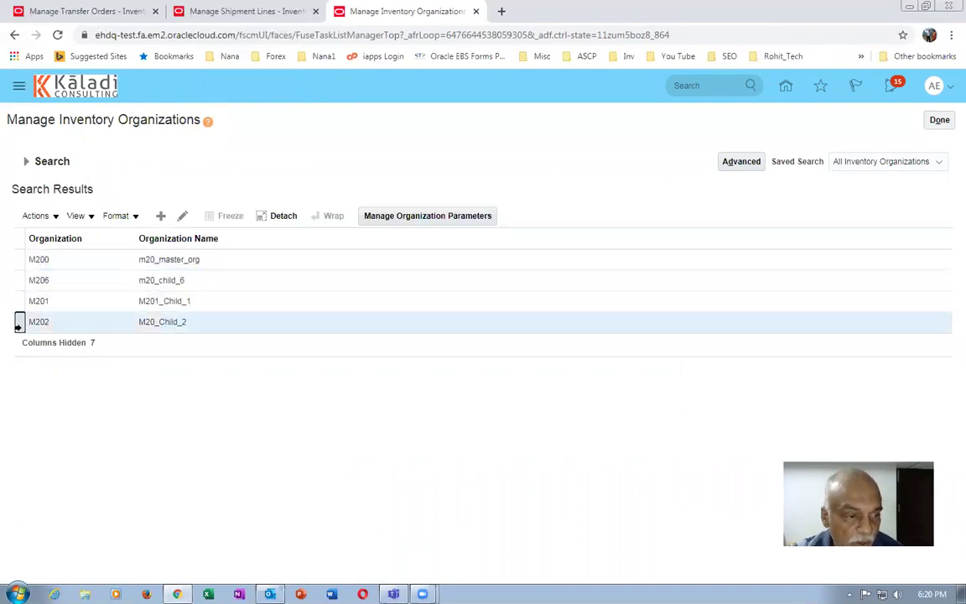
click(181, 217)
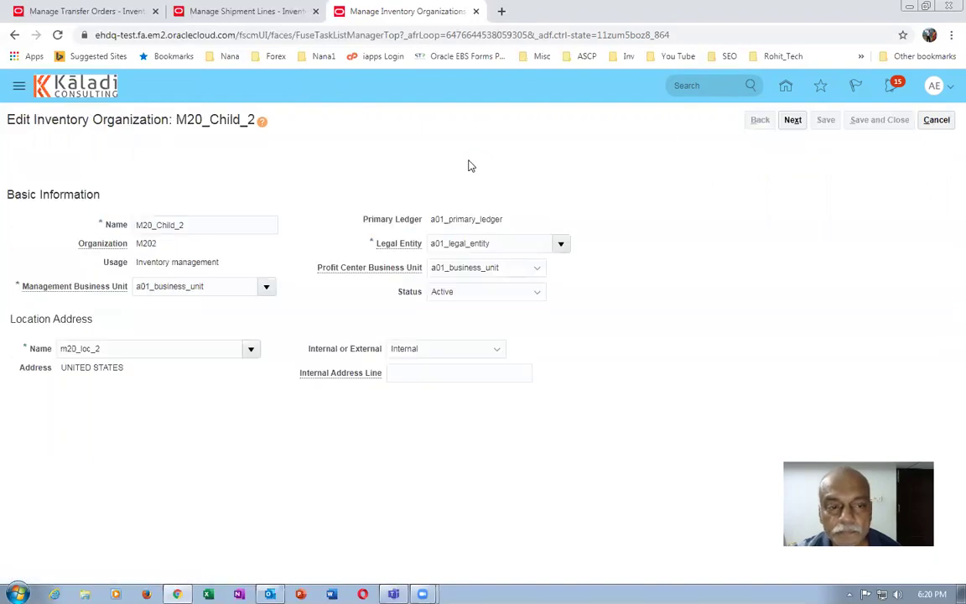
click(791, 119)
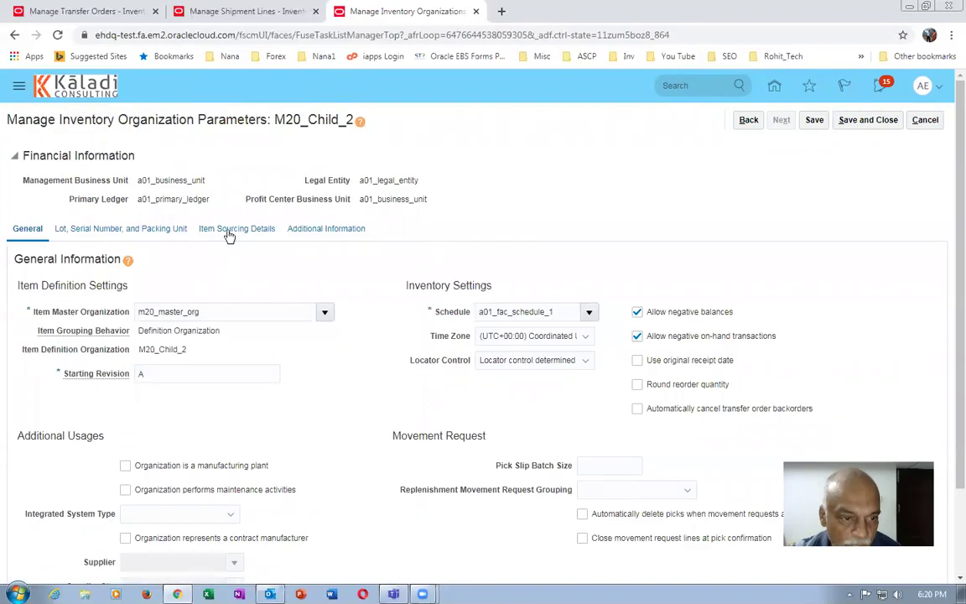
Step: In Item Sourcing Details, turn pick confirmation and picked-quantity auto-population on, then back off
click(230, 232)
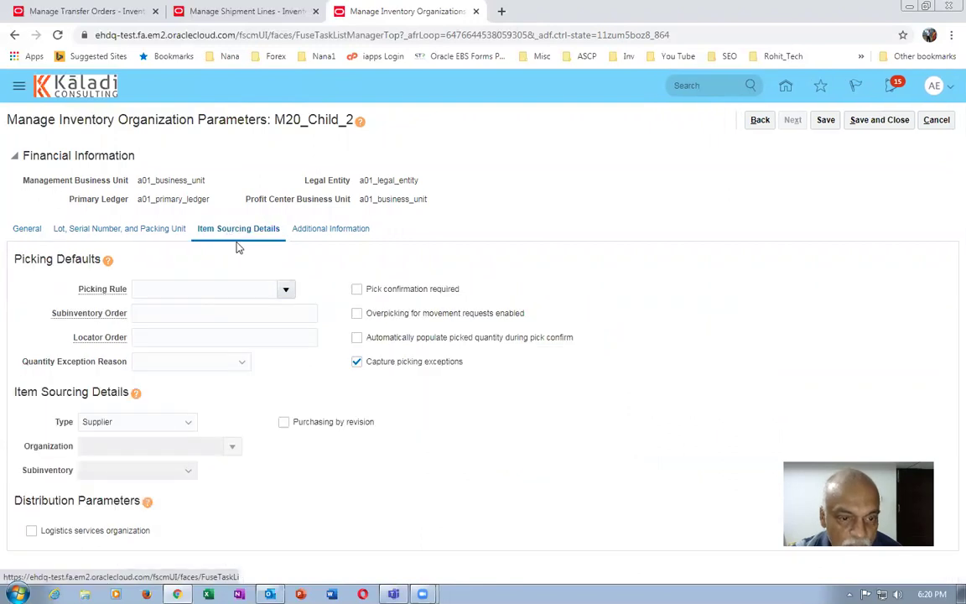
click(357, 290)
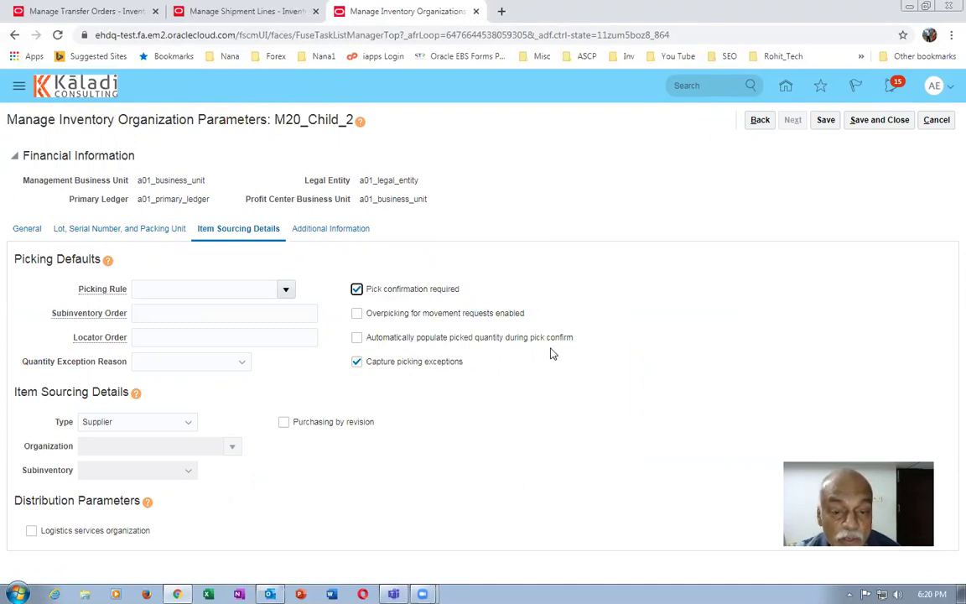
click(357, 338)
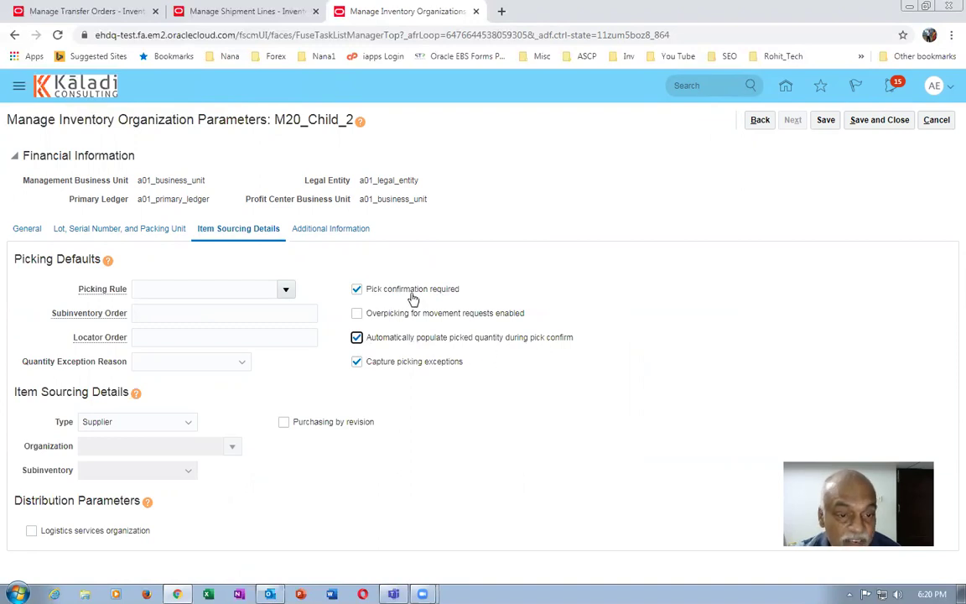
click(357, 338)
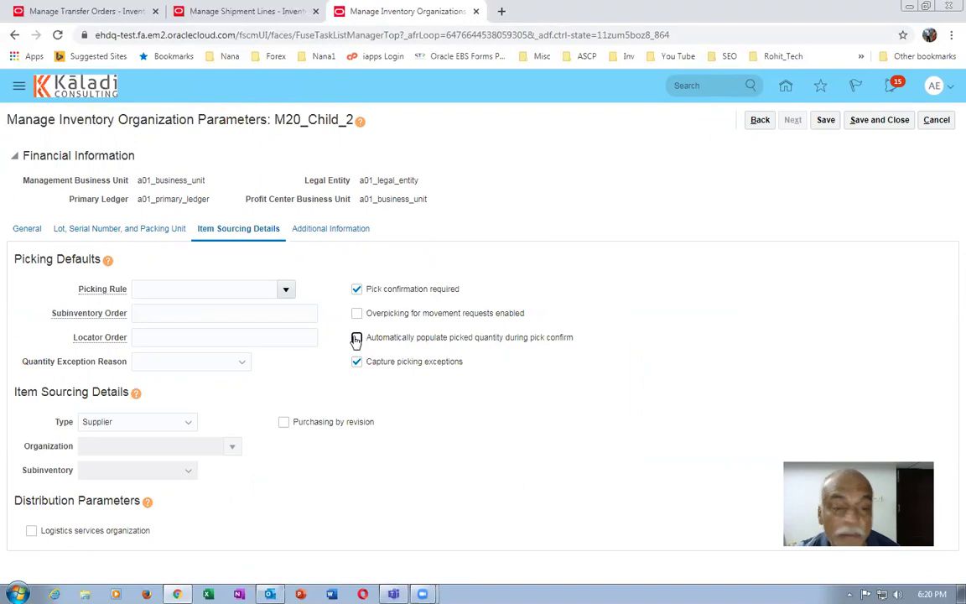
click(356, 290)
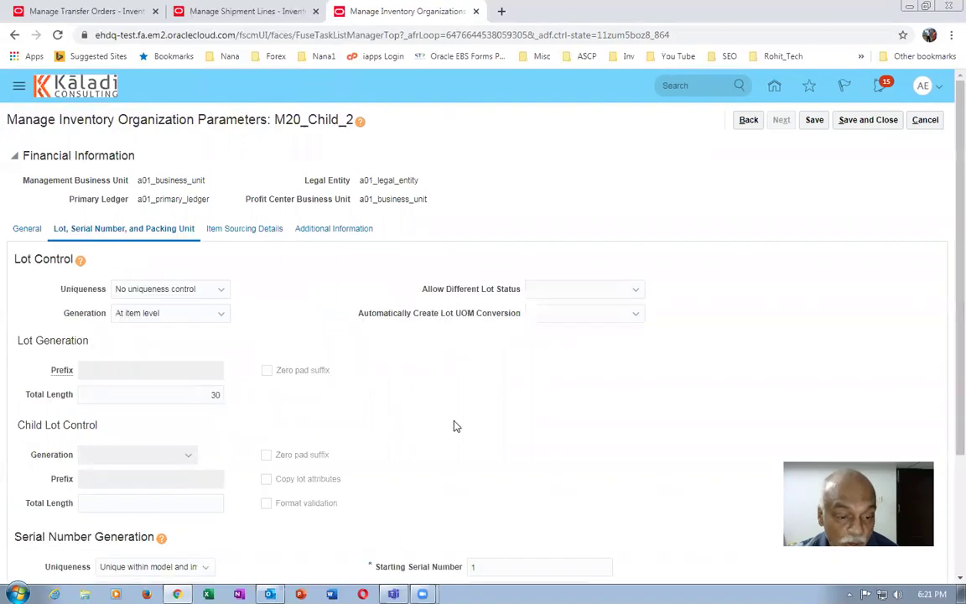
Step: Set System Selects Serial Numbers to No
scroll(465, 424, down, 3)
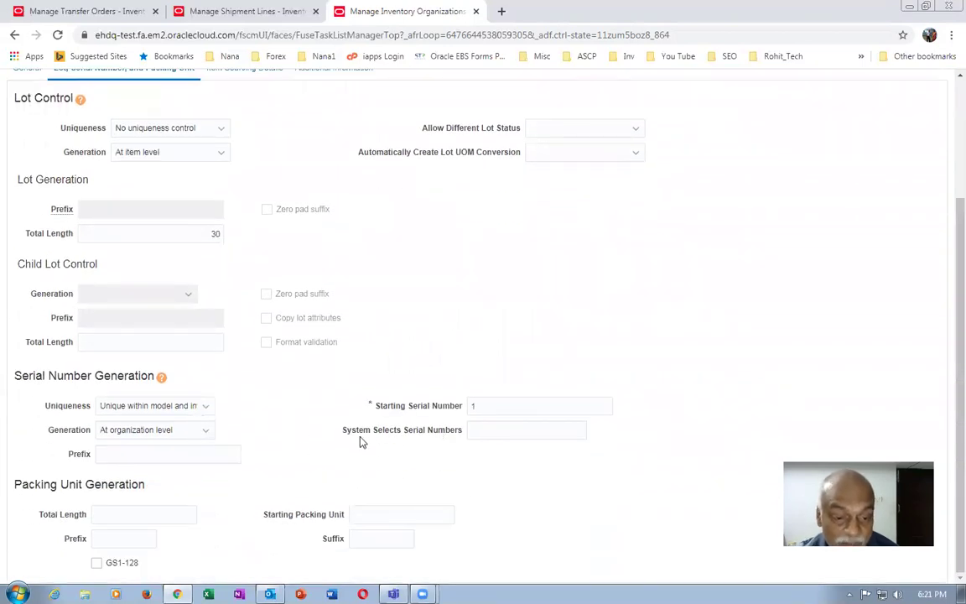
click(529, 431)
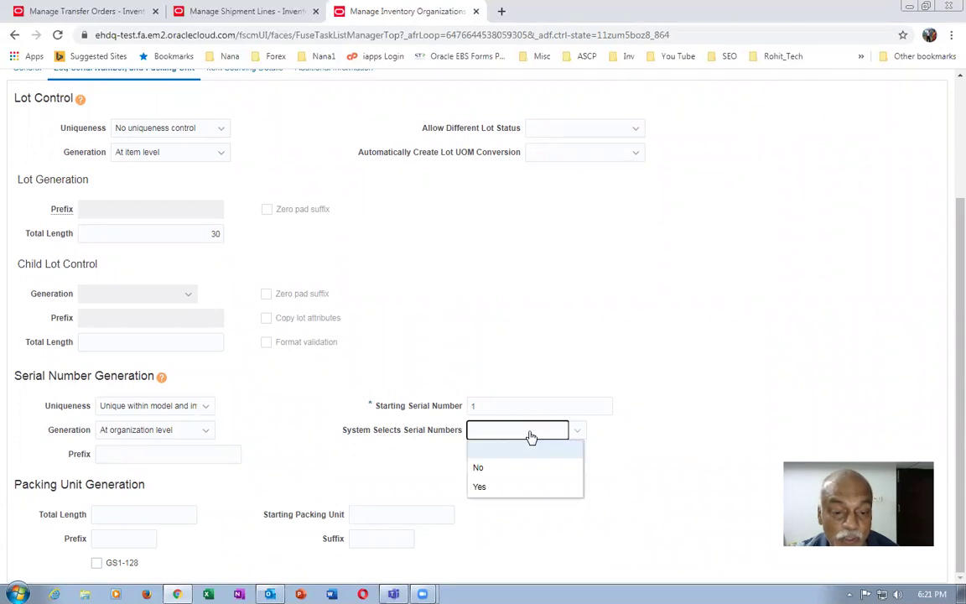
click(501, 475)
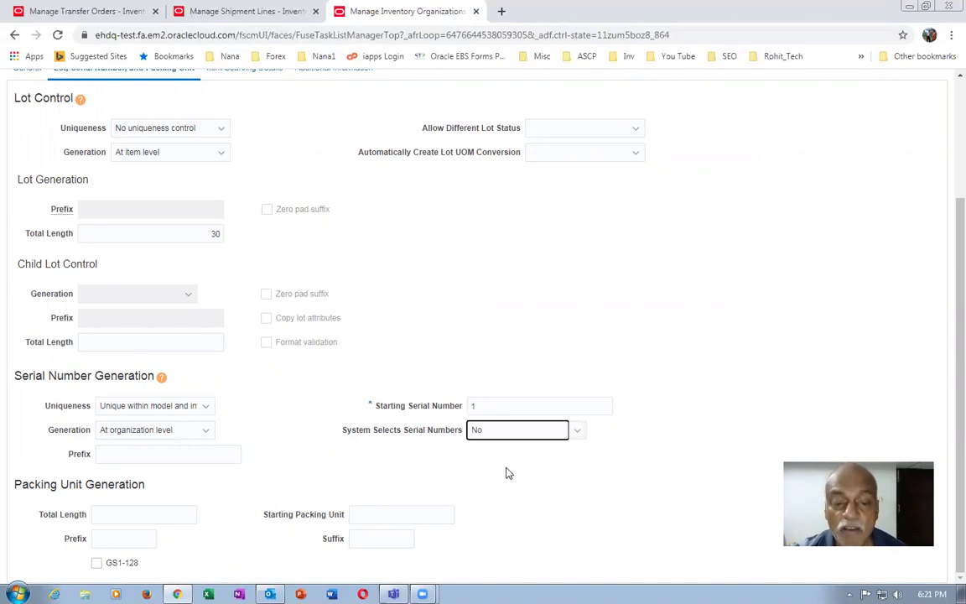
click(496, 312)
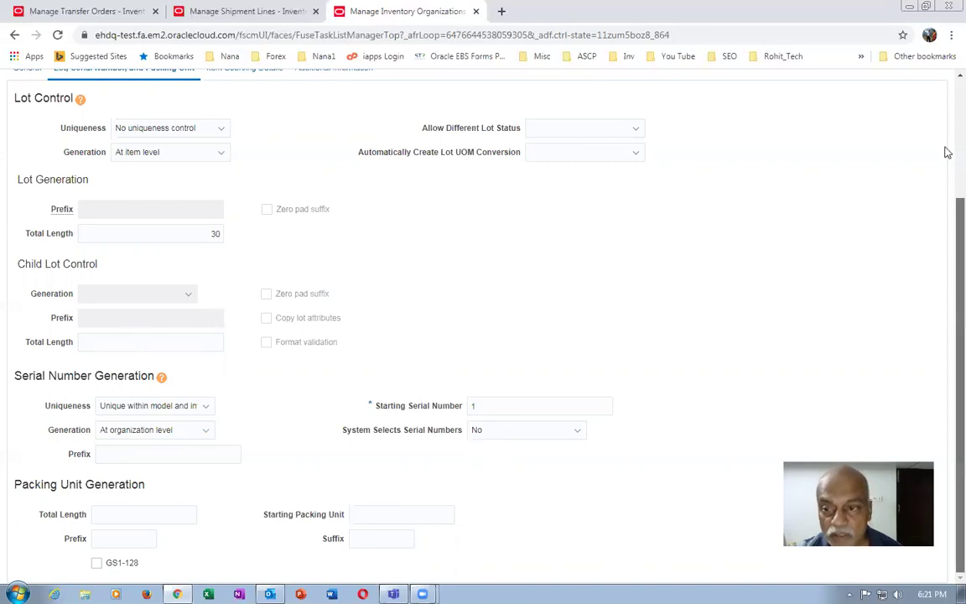
Step: Cancel the M20_Child_2 parameter edits and return to the Manage Shipment Lines tab
scroll(944, 151, up, 2)
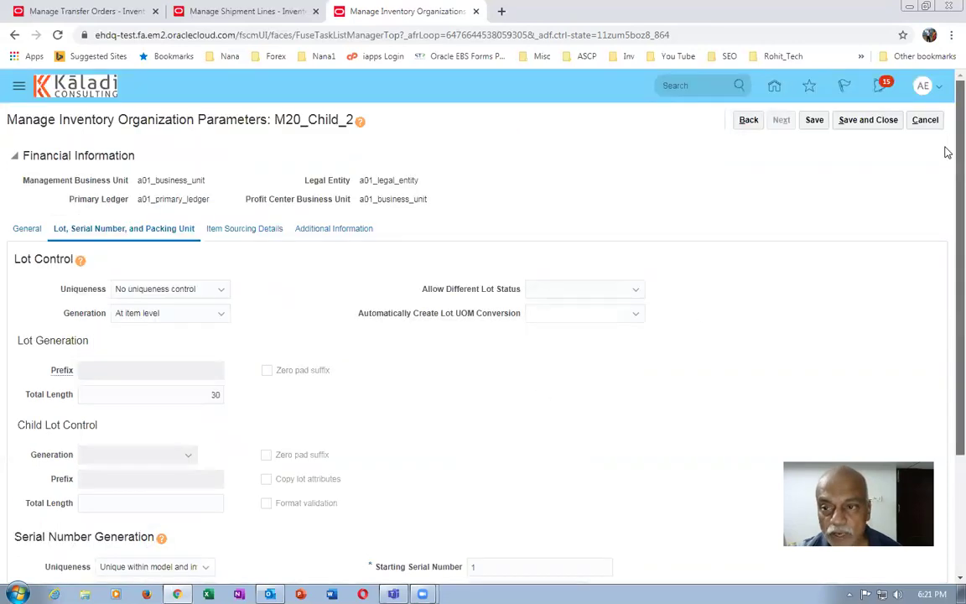
click(228, 231)
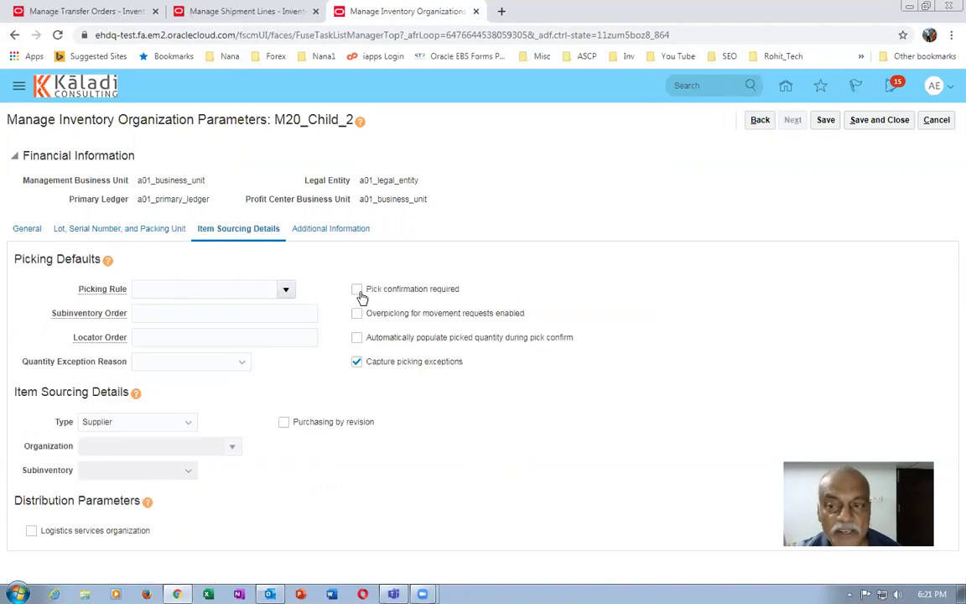
click(937, 120)
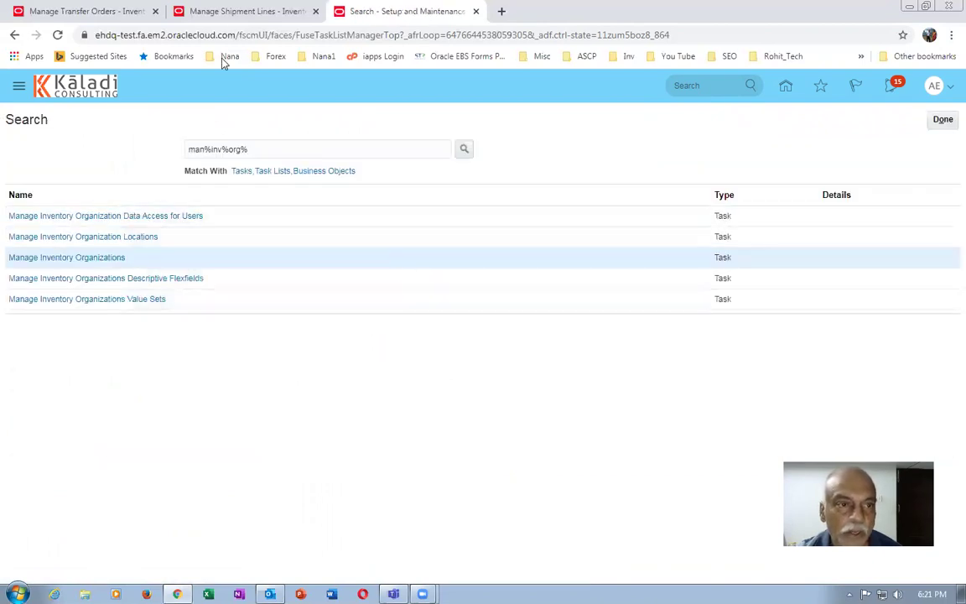
click(246, 13)
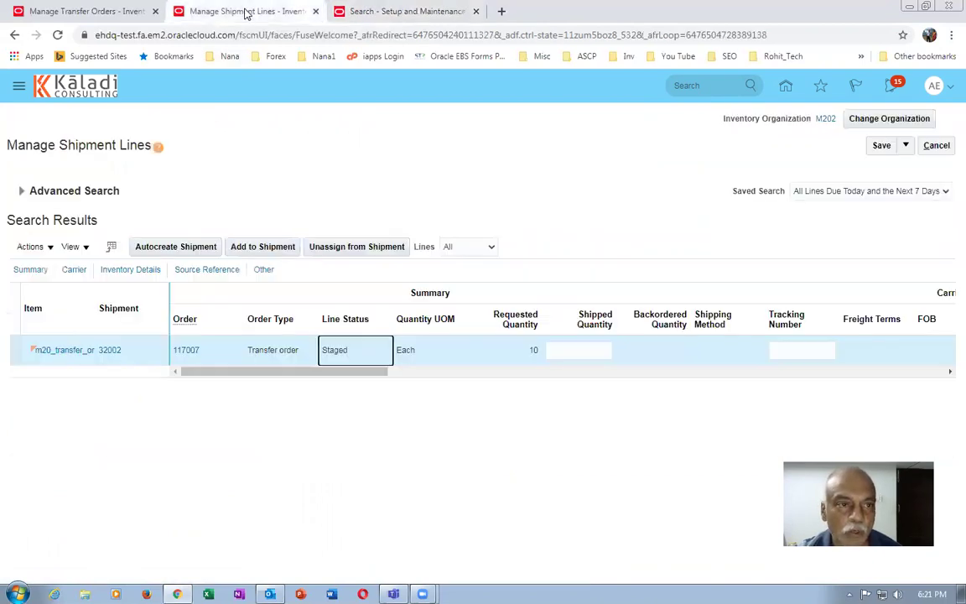
Step: Ship-confirm shipment 32002, accepting the weight and volume warnings
click(110, 351)
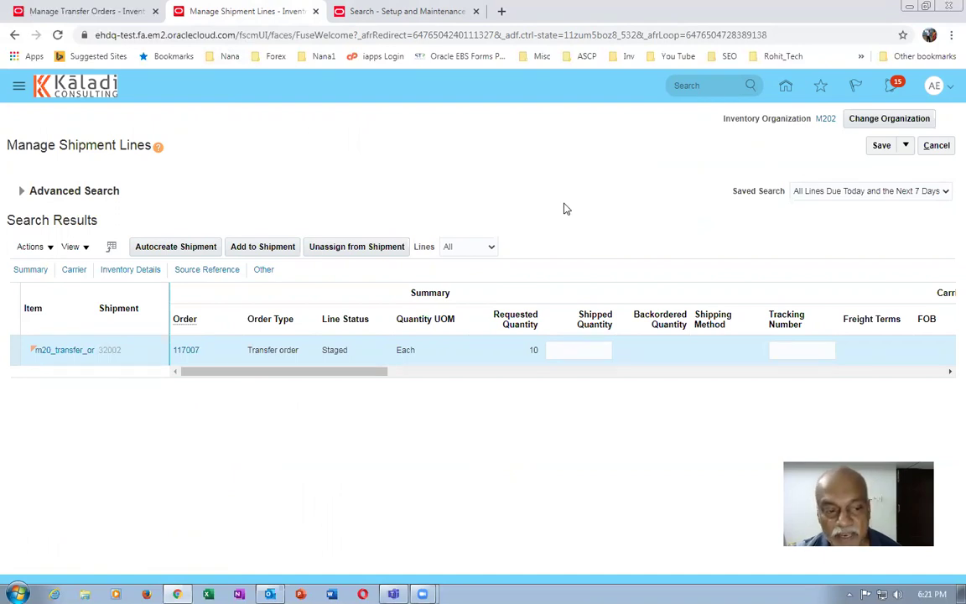
click(745, 147)
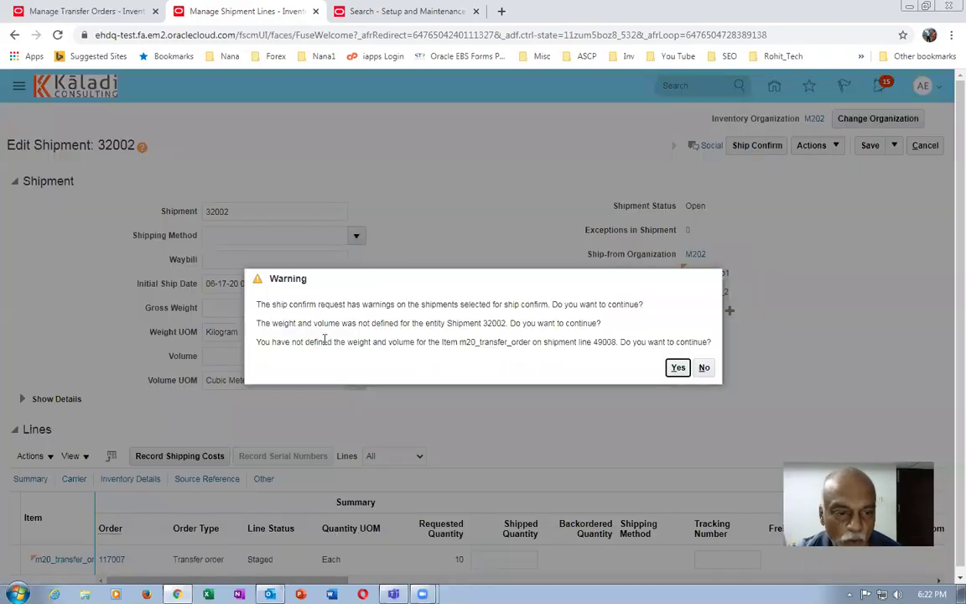
drag(299, 326, 441, 345)
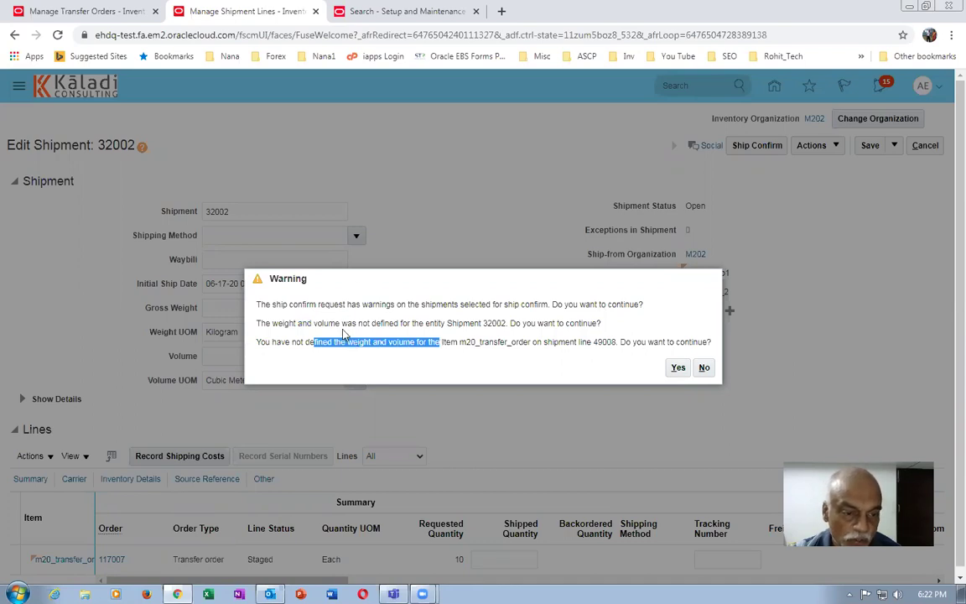
click(443, 343)
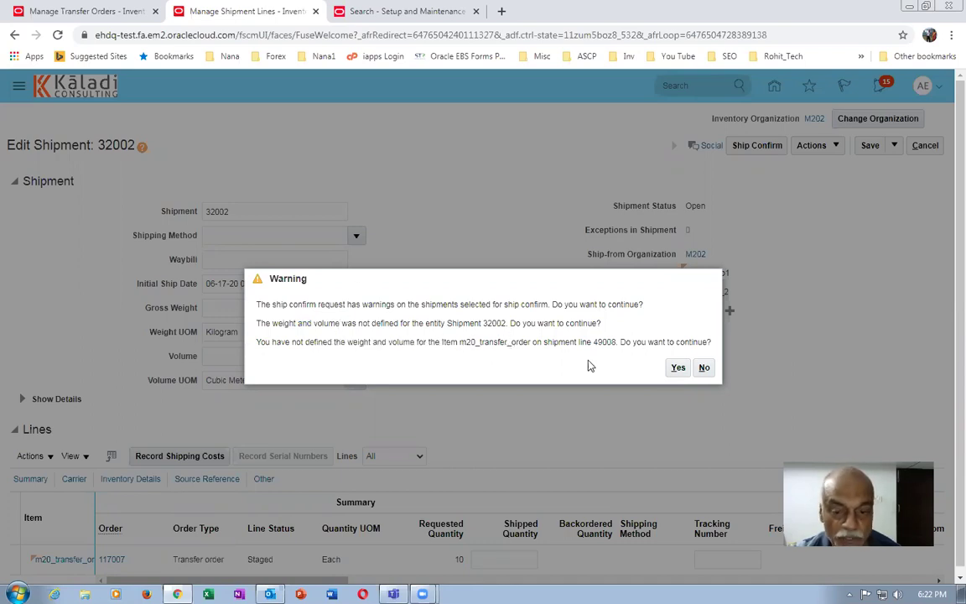
click(678, 369)
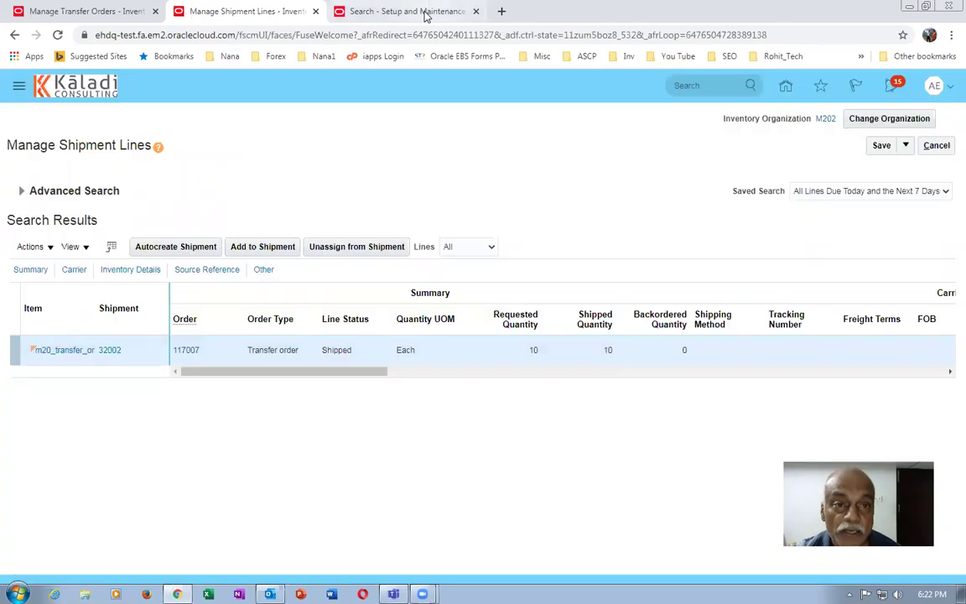
click(417, 14)
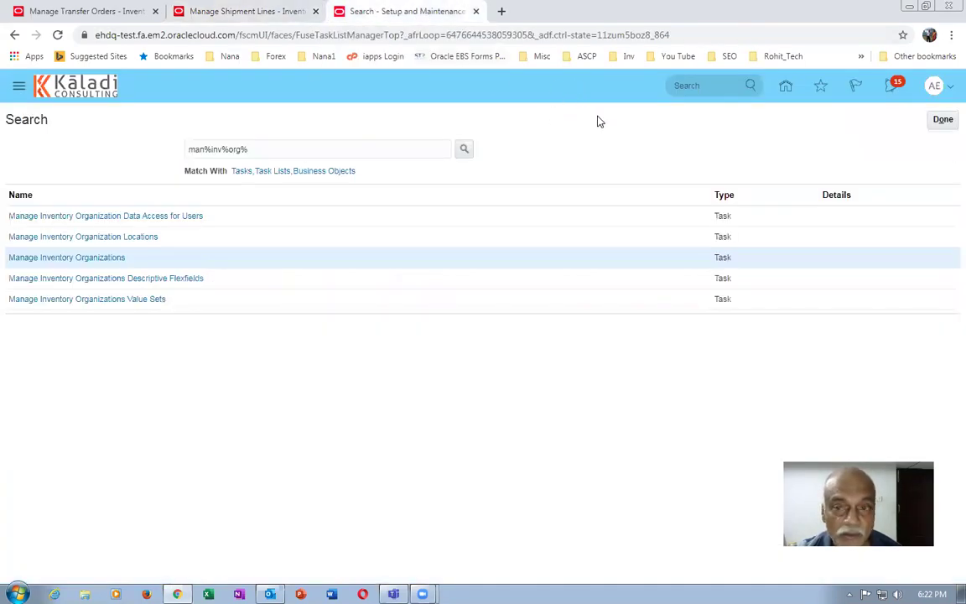
Step: Open the Scheduled Processes monitor from Tools and enlarge its process list
click(649, 265)
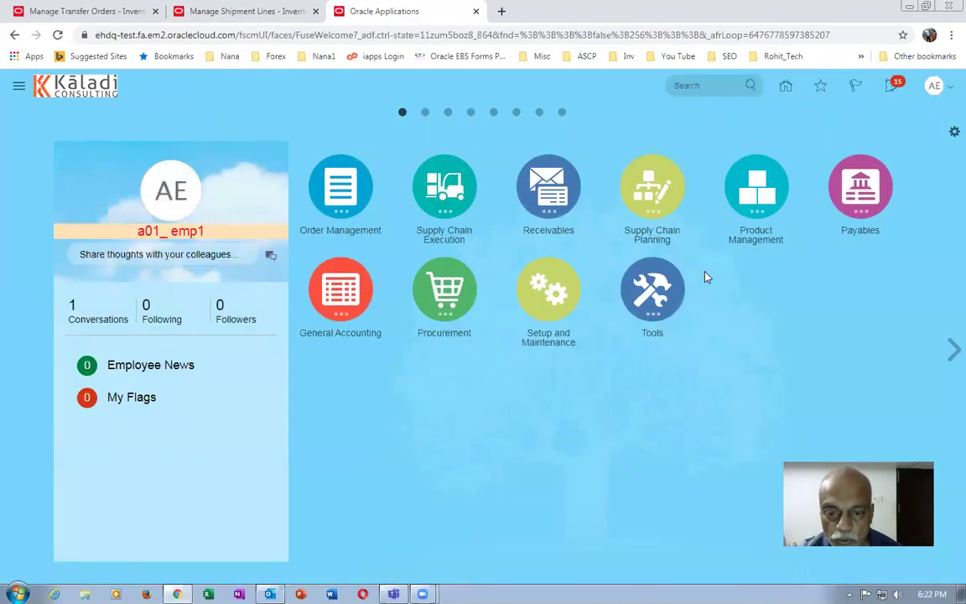
click(659, 298)
click(784, 374)
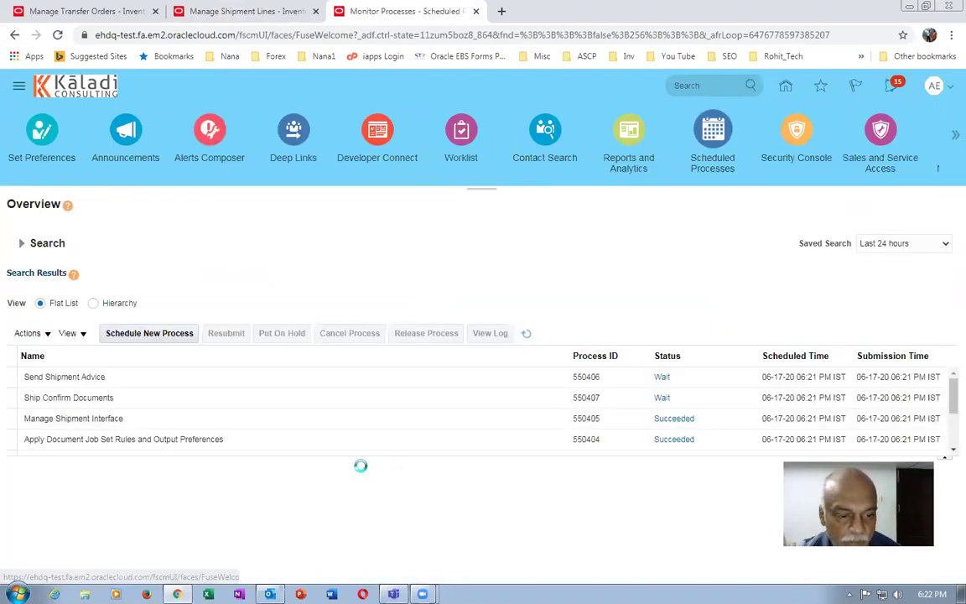
drag(360, 460, 369, 514)
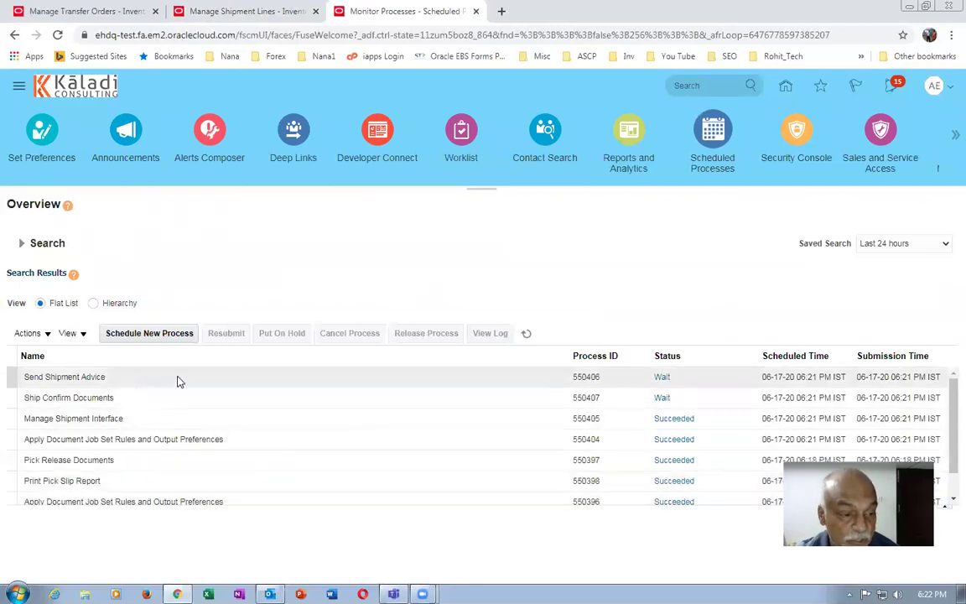
Step: Refresh and inspect the packing slip, bill of lading and Ship Confirm Documents processes until Succeeded
click(524, 334)
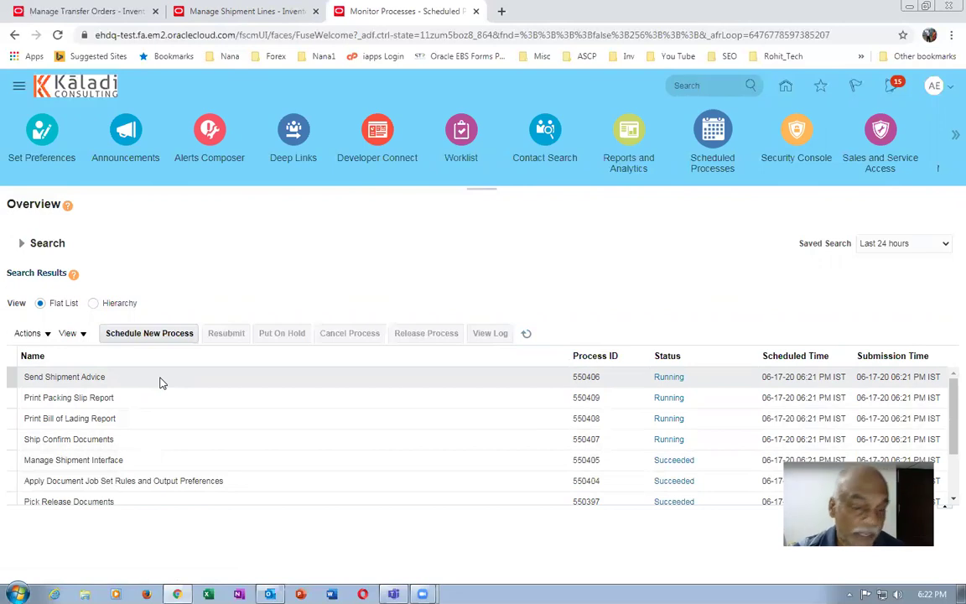
click(527, 335)
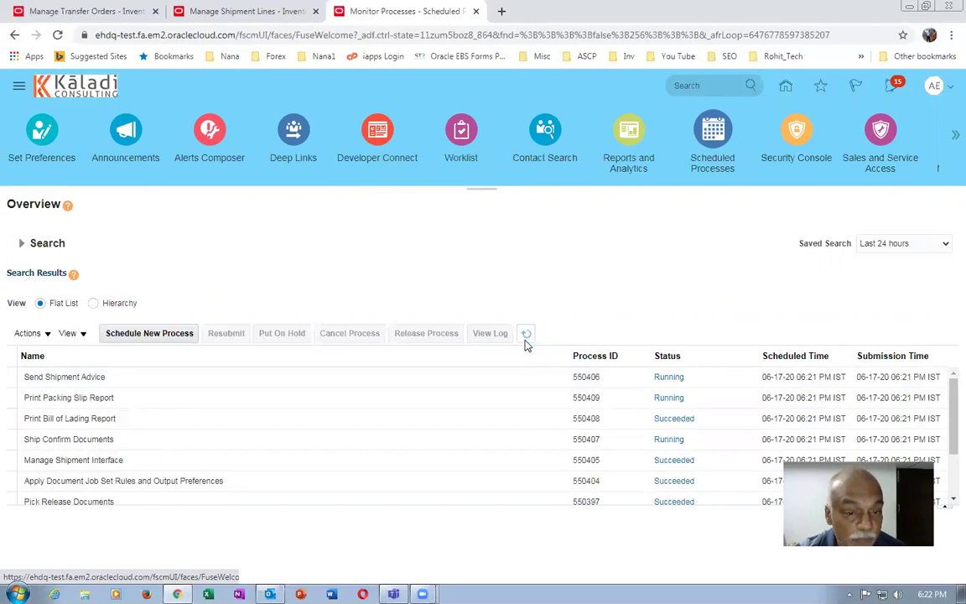
click(171, 399)
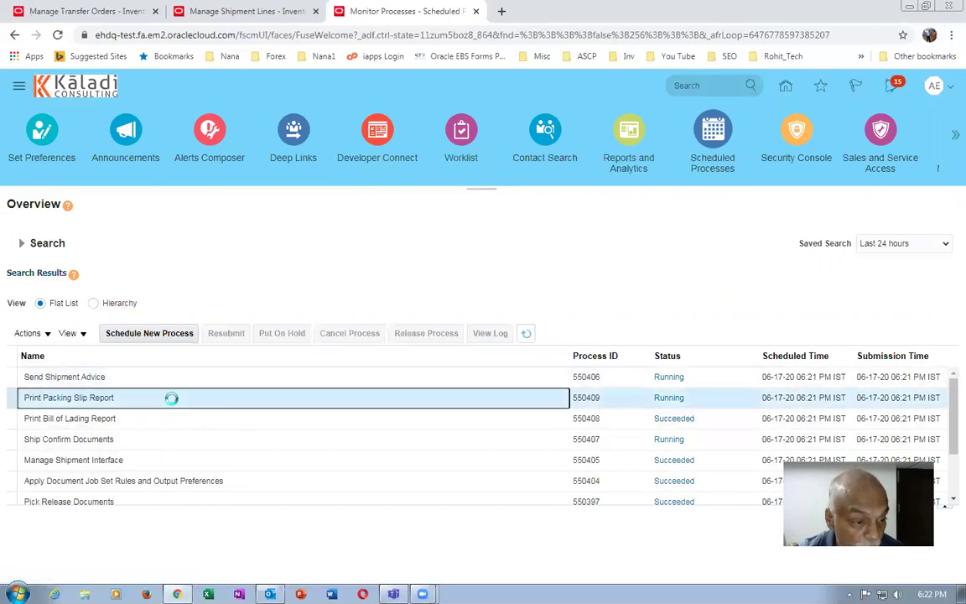
click(169, 419)
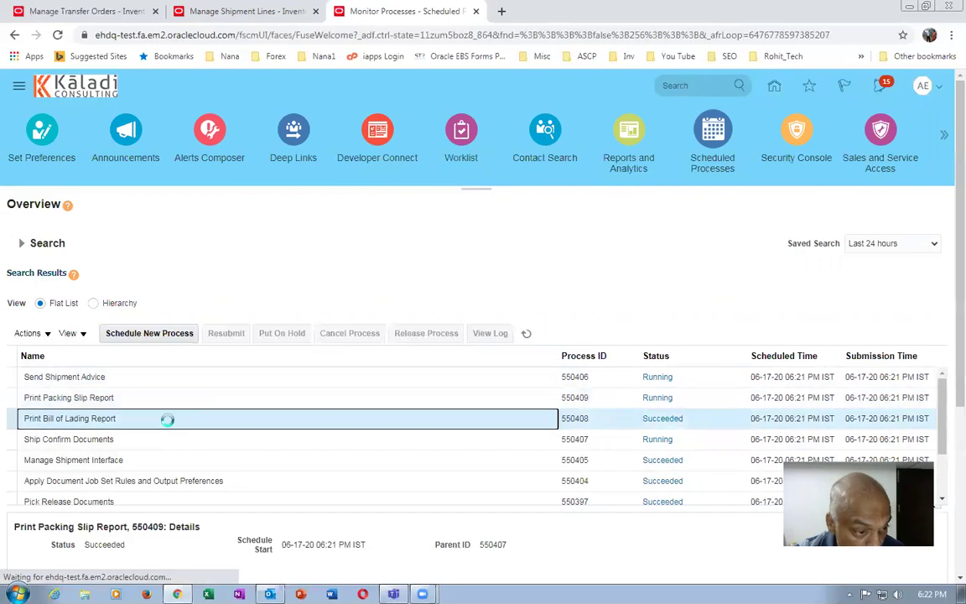
click(169, 439)
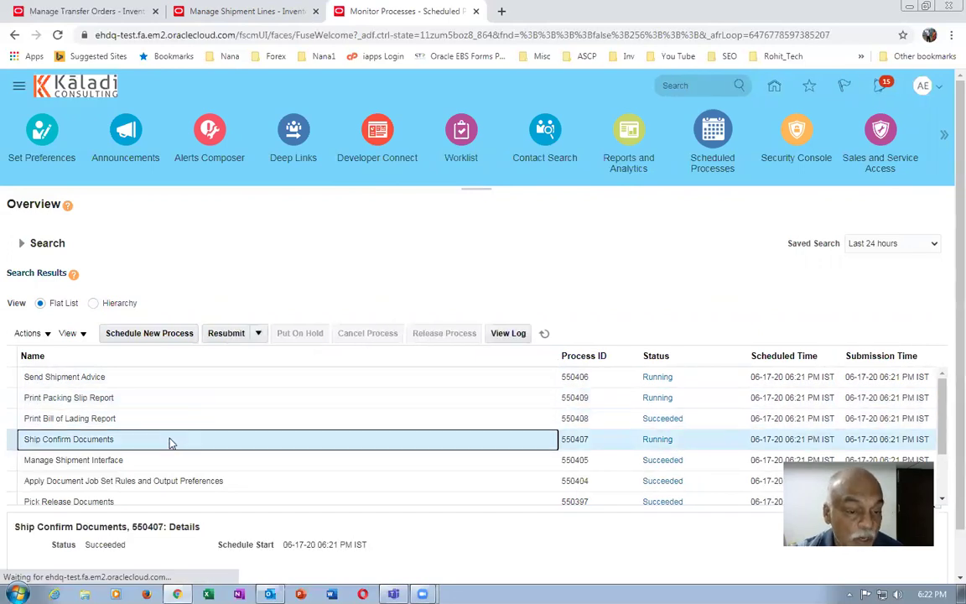
click(545, 334)
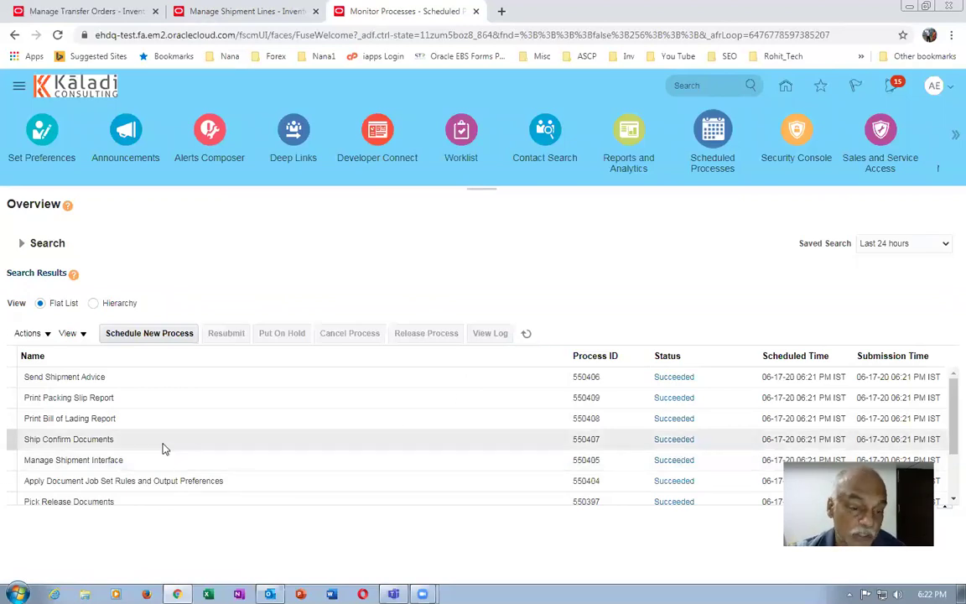
click(529, 334)
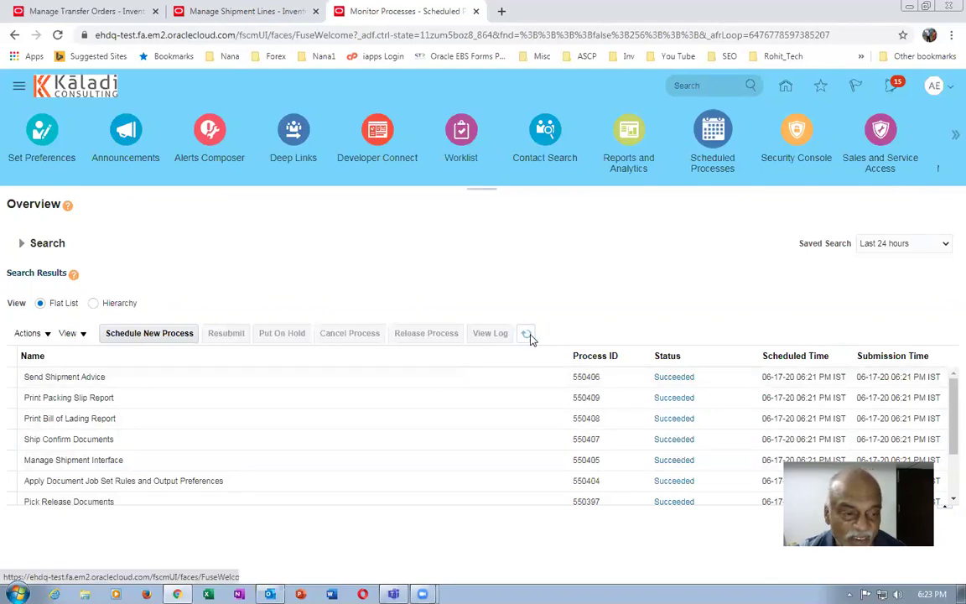
click(528, 334)
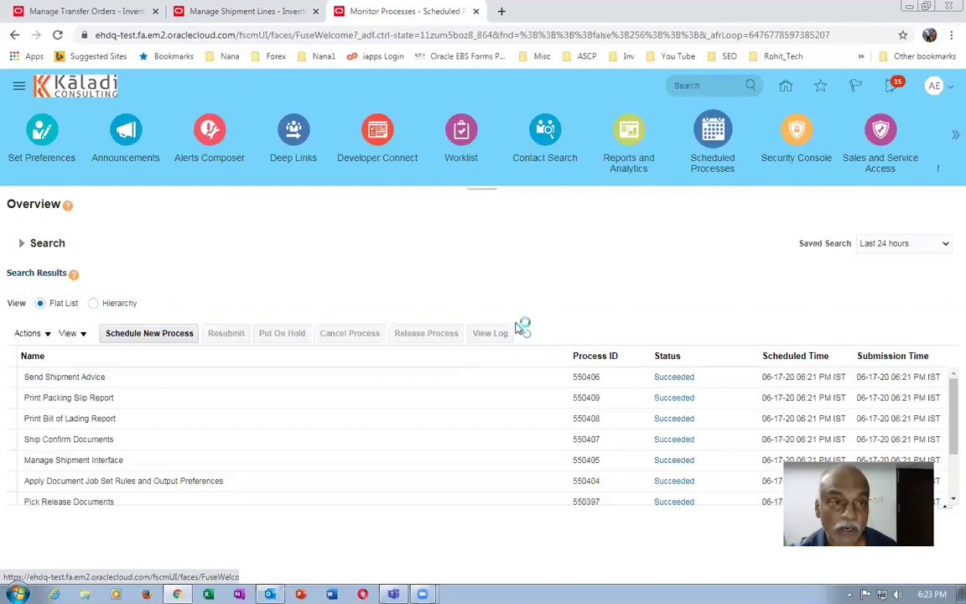
click(46, 12)
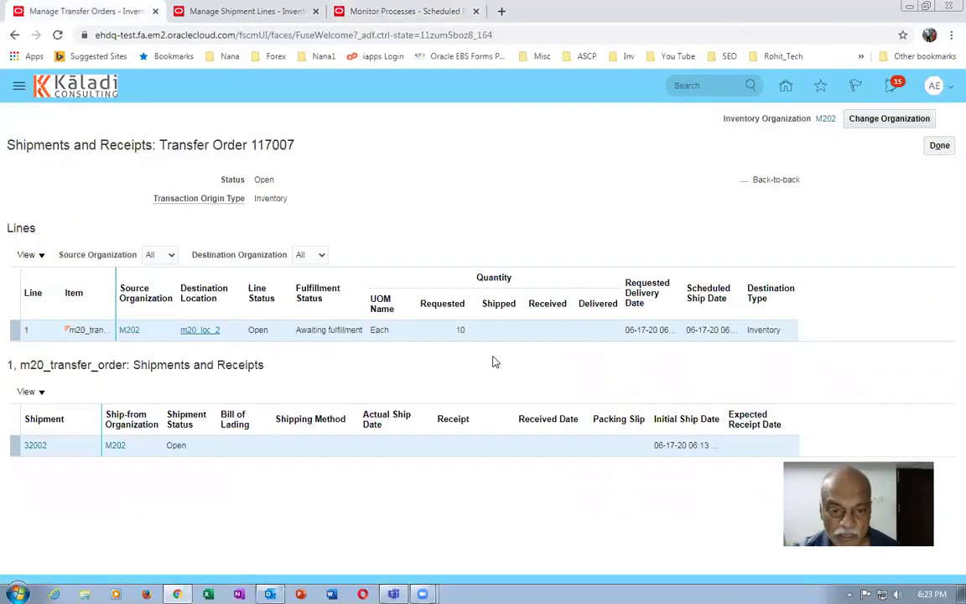
Step: Reload Shipments and Receipts for transfer order 117007 and check today's date
click(940, 145)
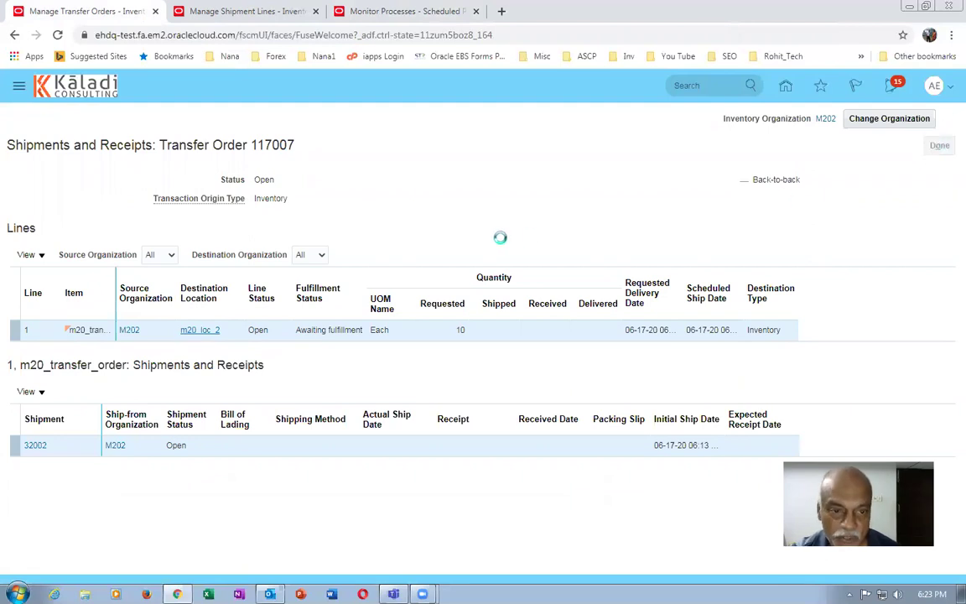
click(824, 148)
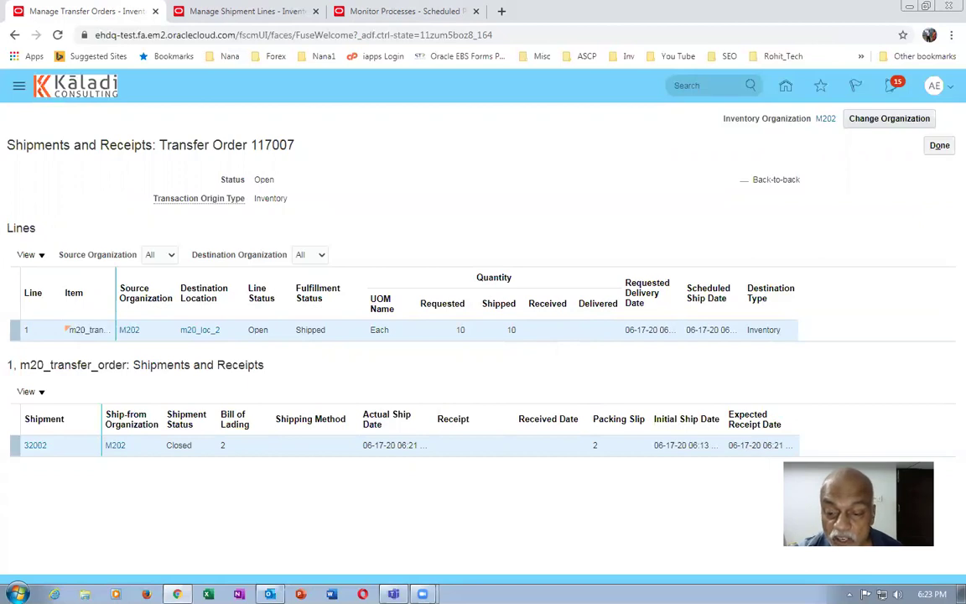
click(932, 594)
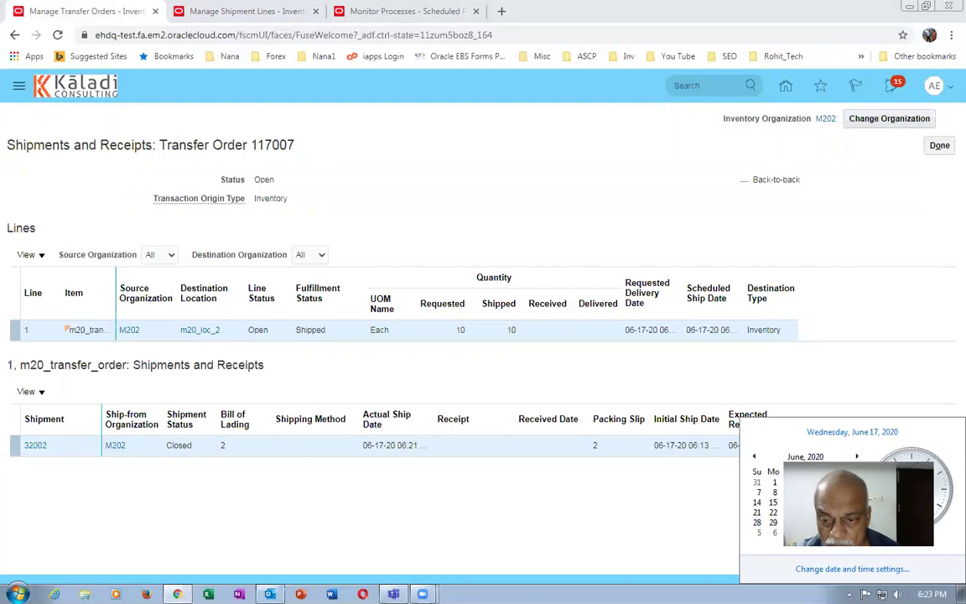
click(827, 396)
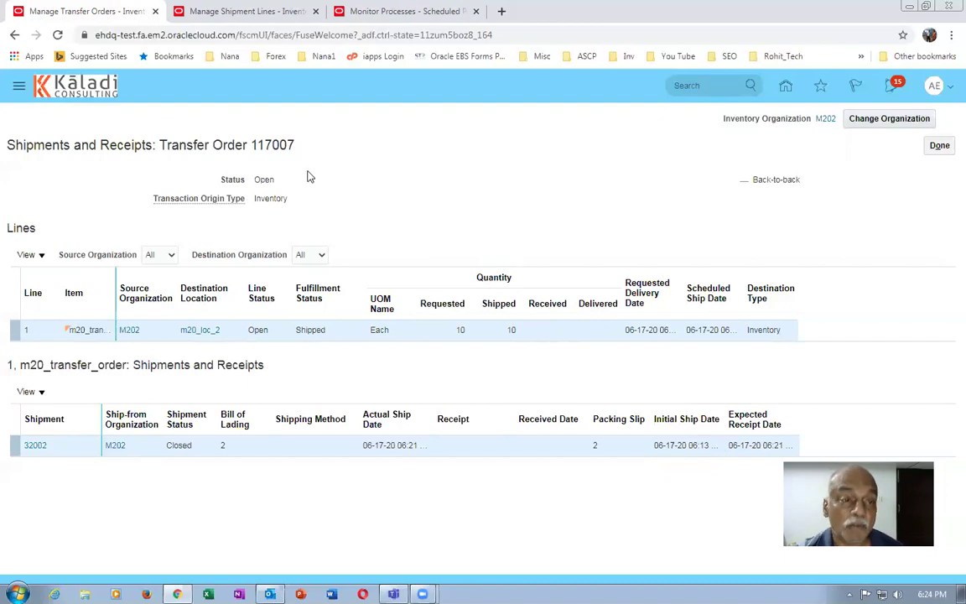
click(268, 15)
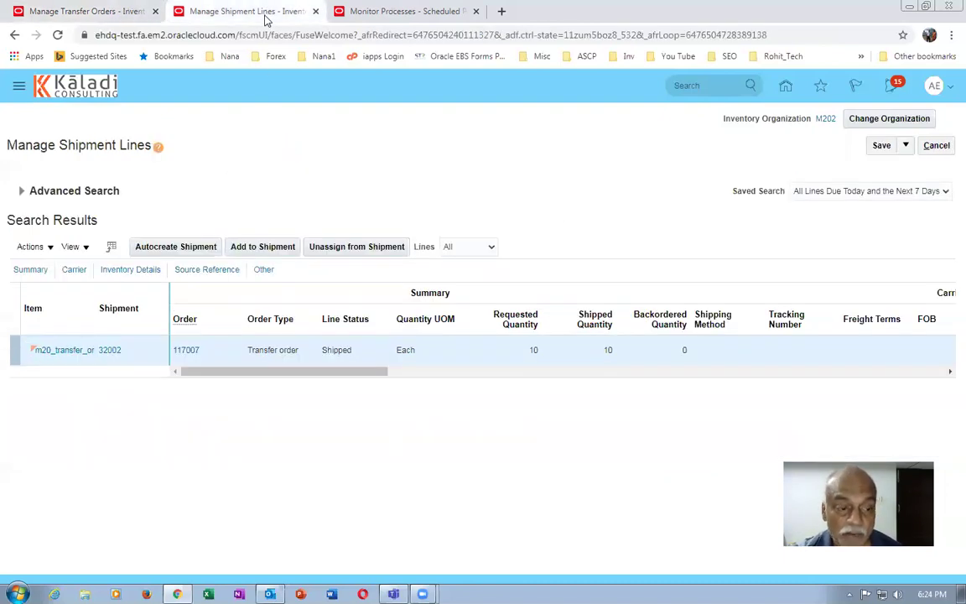
Step: Duplicate the shipment lines tab and open the Inventory Management work area
right_click(266, 19)
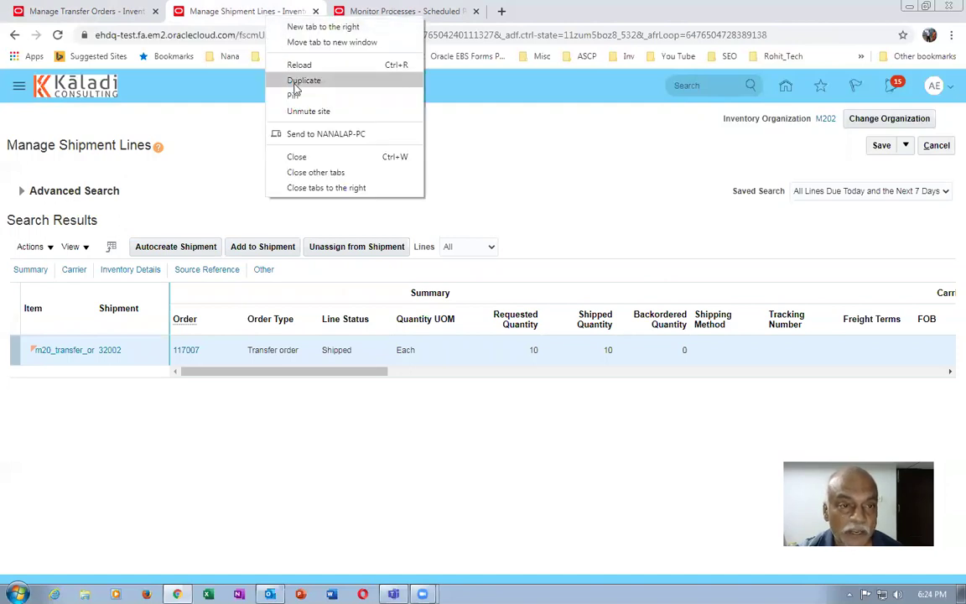
click(295, 81)
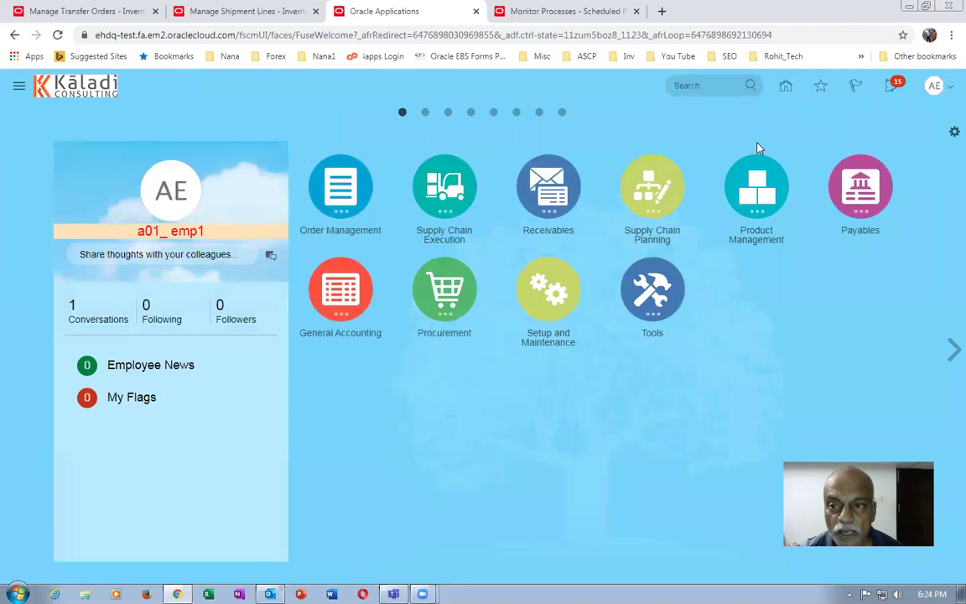
click(442, 183)
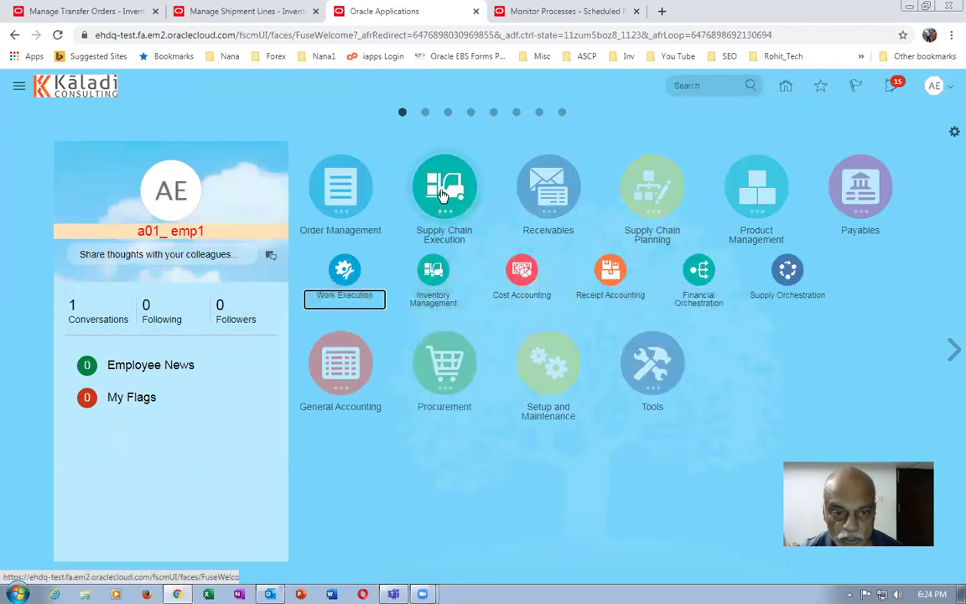
click(433, 273)
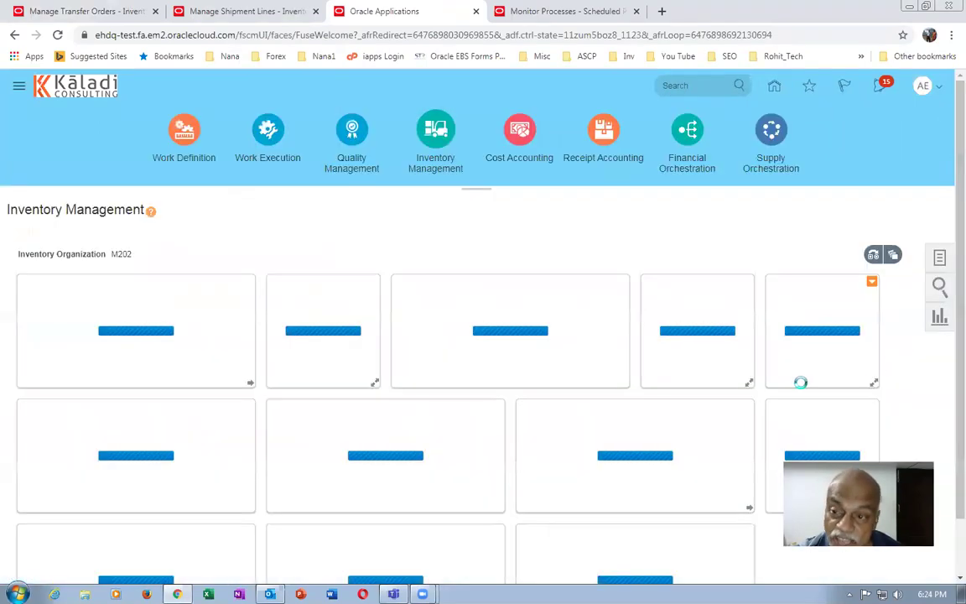
Step: Switch the task list to Receipts and open Receive Expected Shipments
click(941, 261)
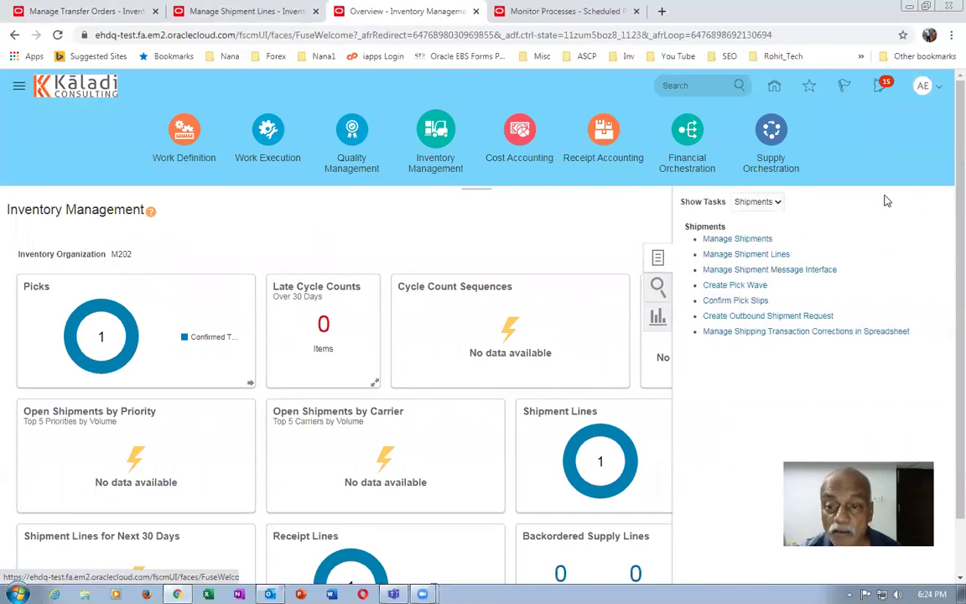
click(758, 203)
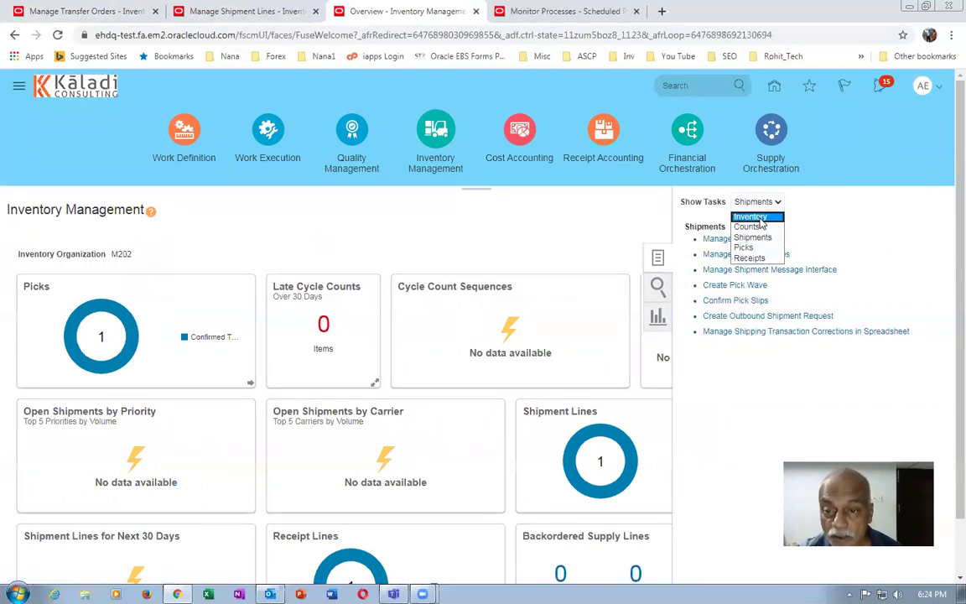
click(752, 217)
click(759, 202)
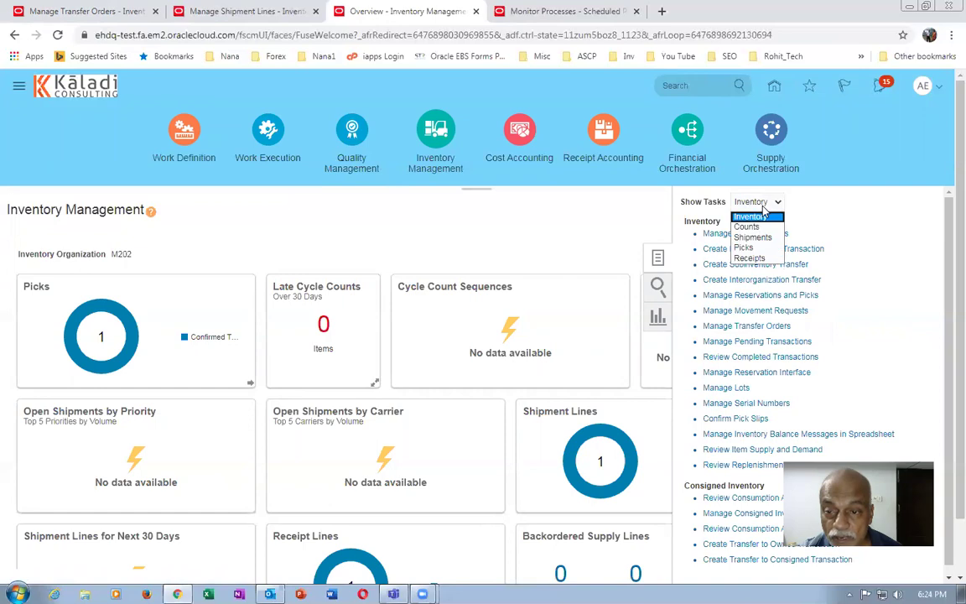
click(748, 258)
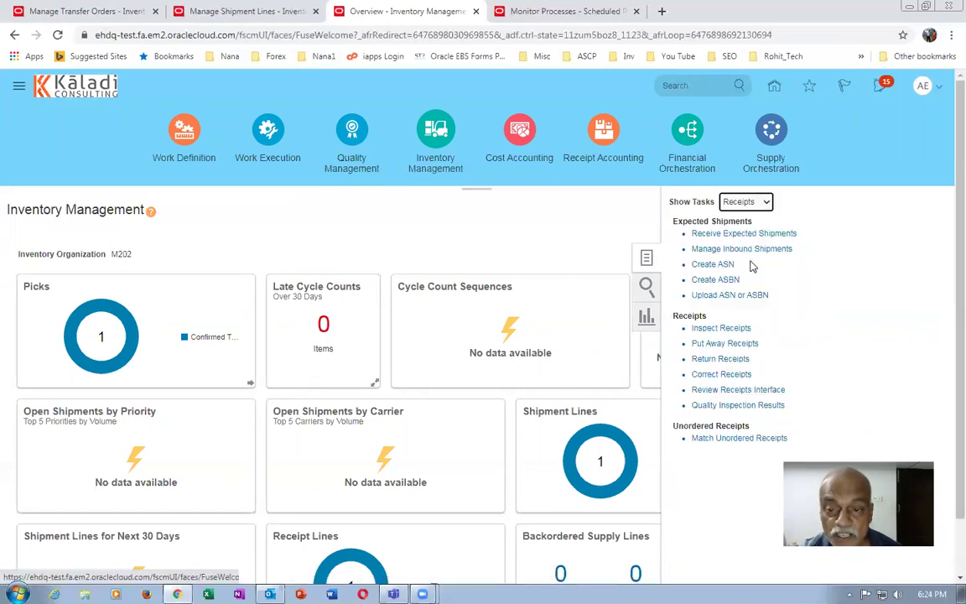
click(765, 234)
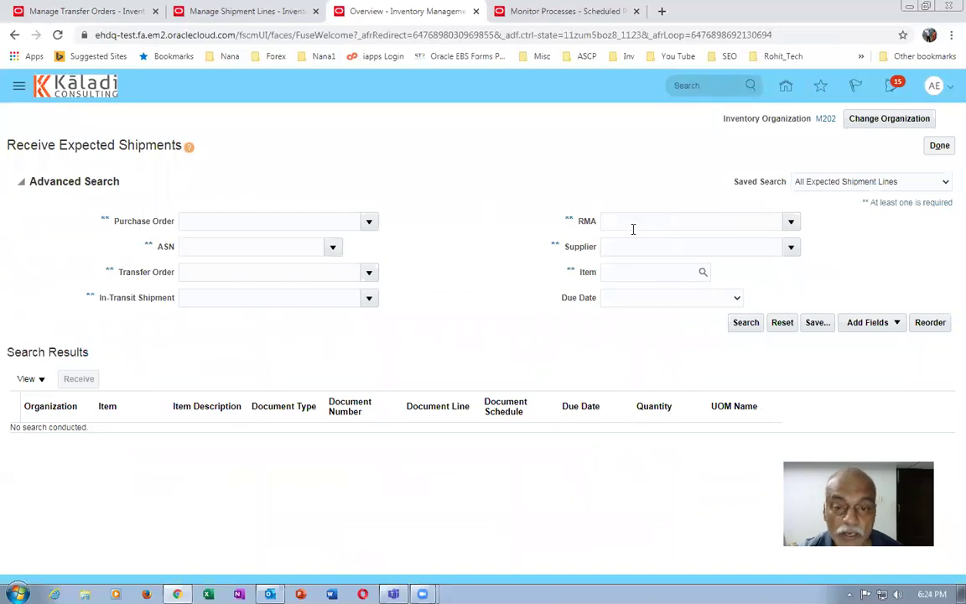
Step: Search expected shipments for transfer order 117007 and start receiving its m20_transfer_order line
click(231, 272)
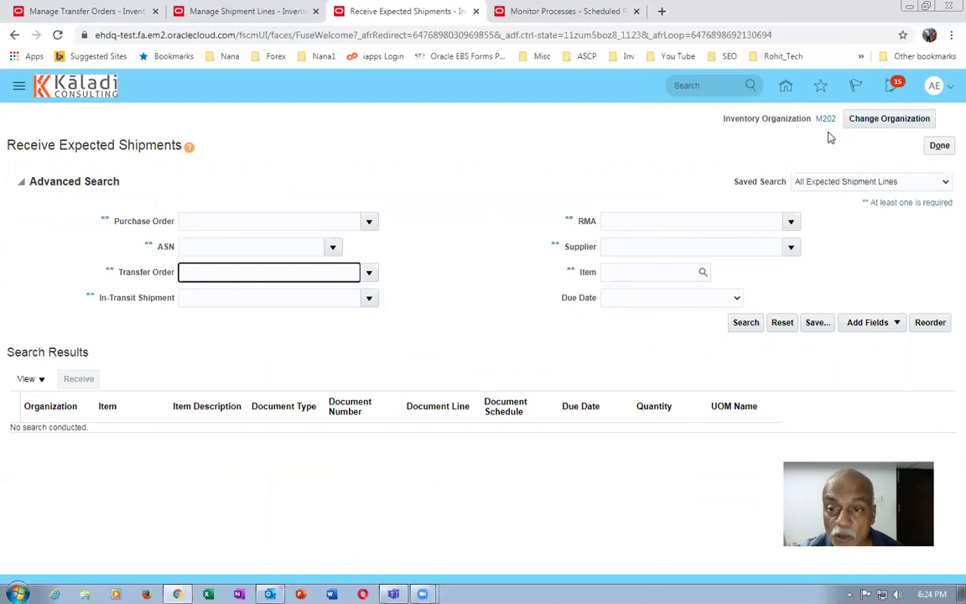
text(117007)
key(Tab)
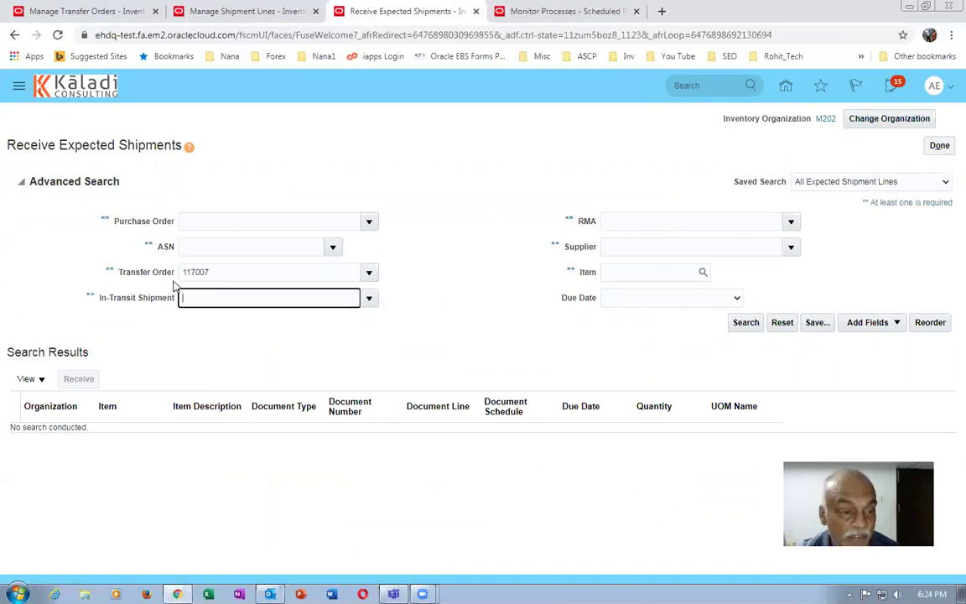
click(745, 322)
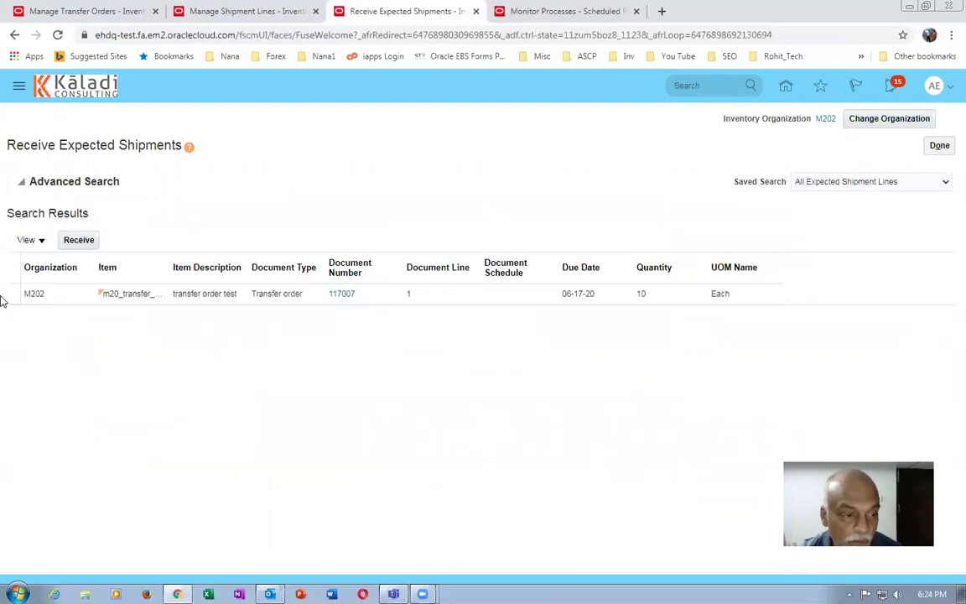
click(11, 292)
click(80, 240)
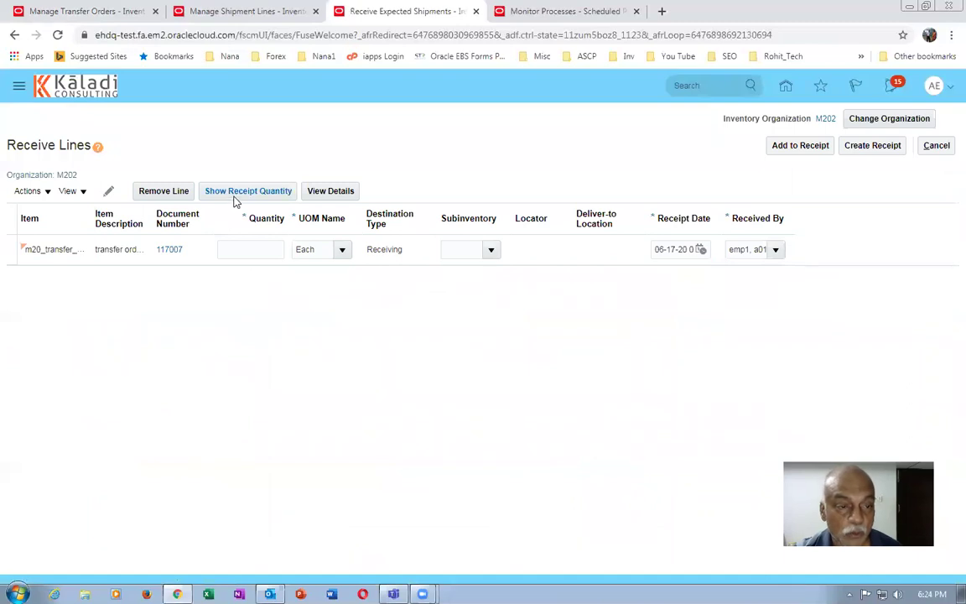
Step: Fill in the quantity and subinventory, submit receipt 1003 for 10 Each, and acknowledge the confirmation
click(246, 192)
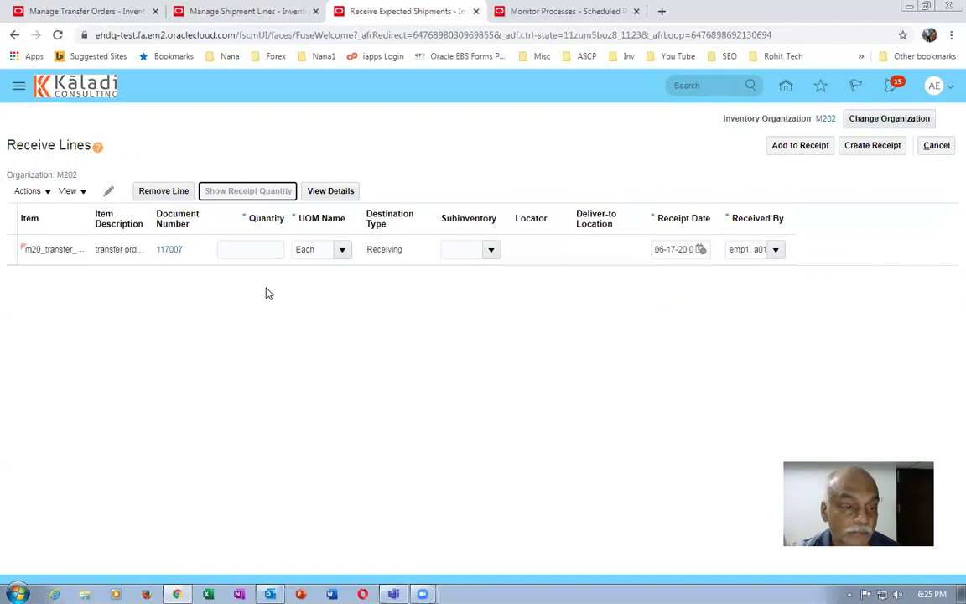
click(490, 250)
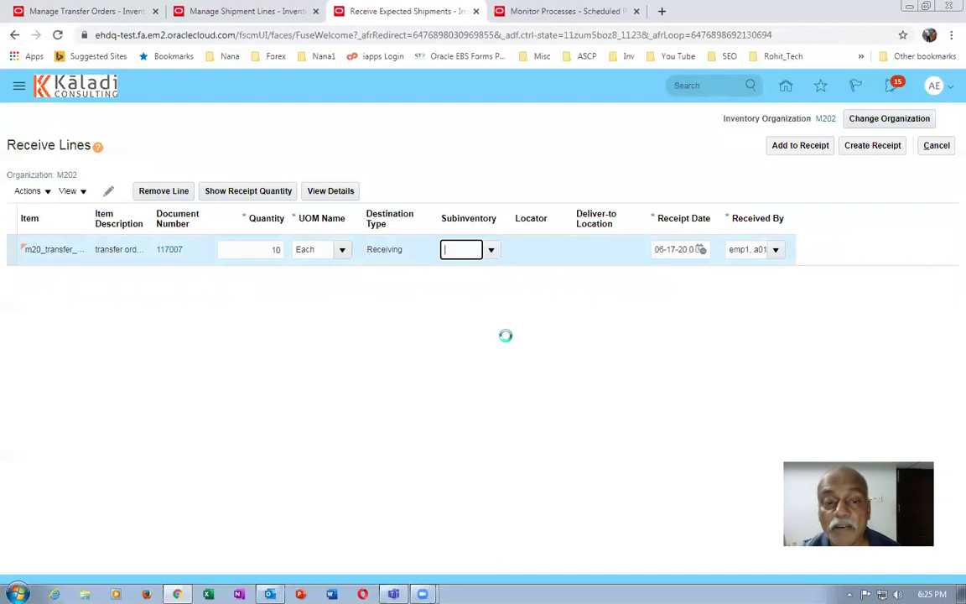
click(537, 344)
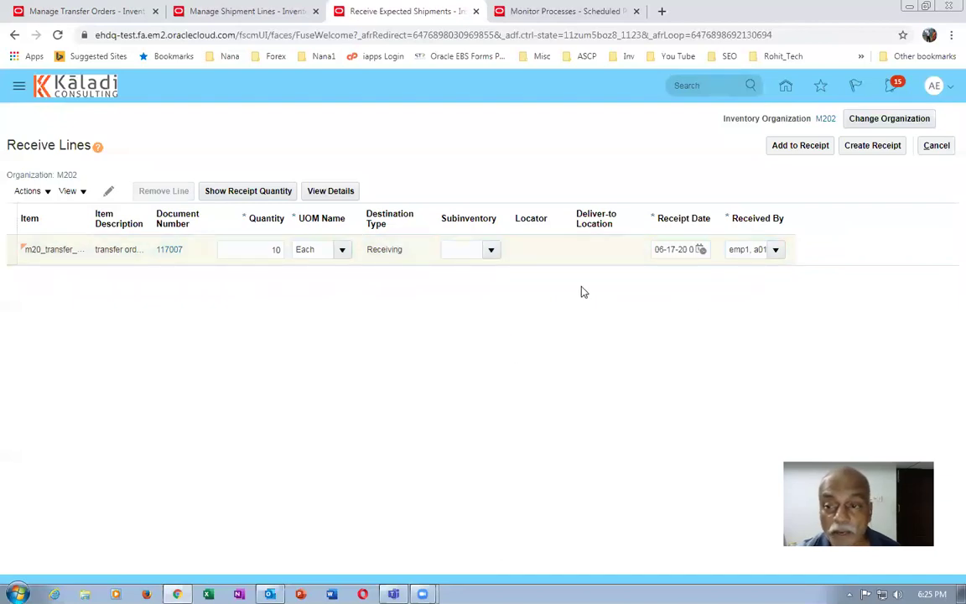
click(873, 146)
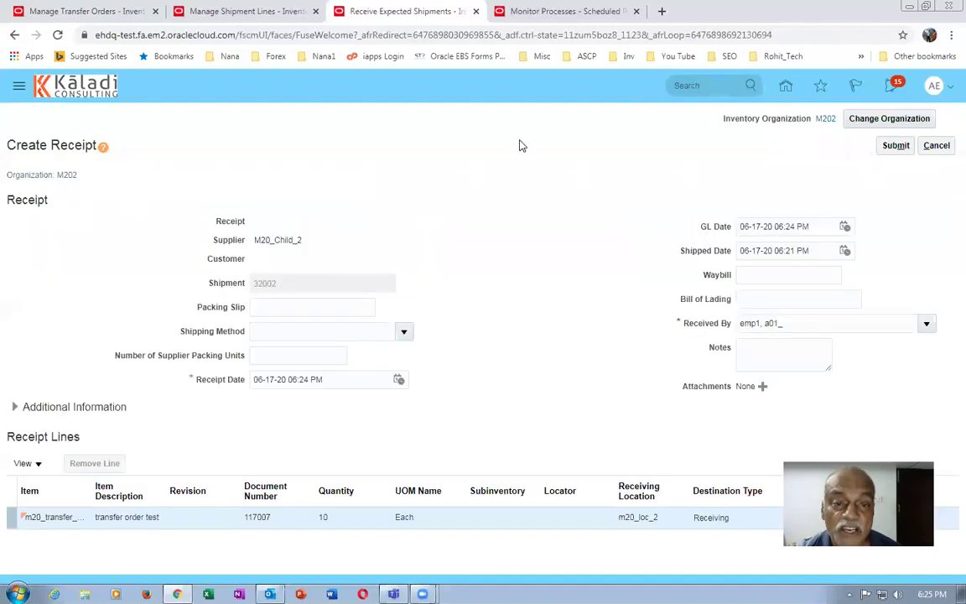
click(896, 147)
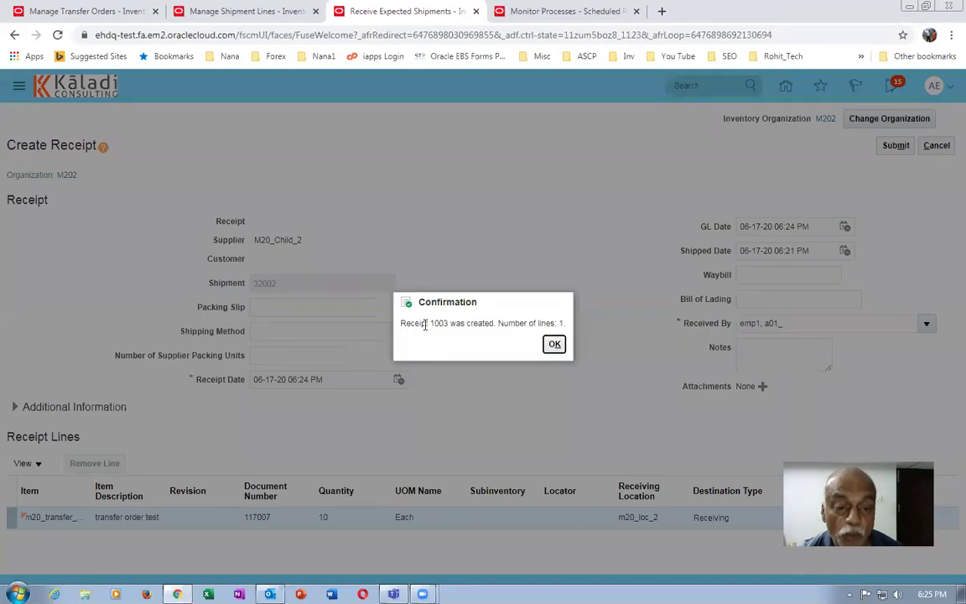
drag(426, 323, 471, 324)
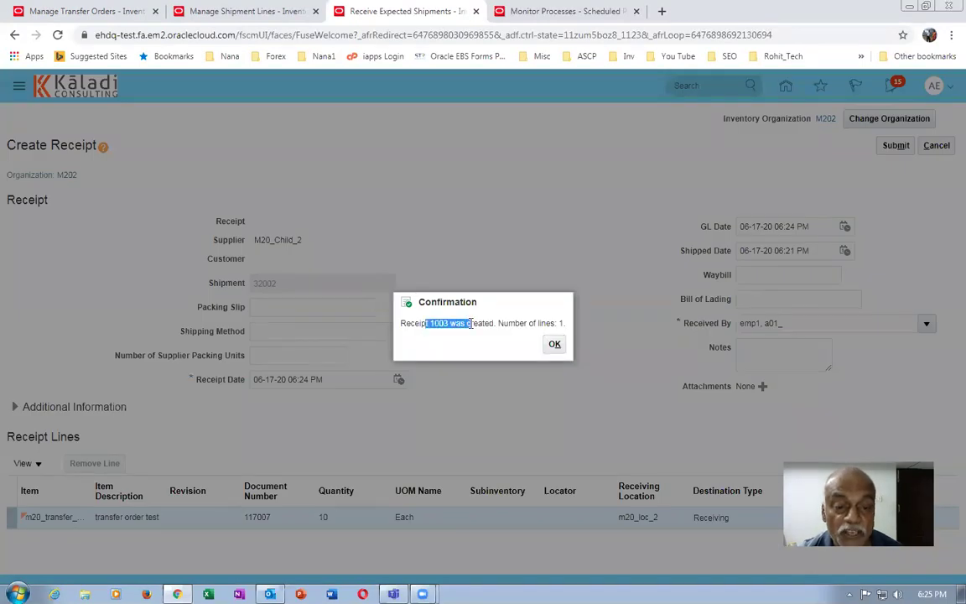
click(553, 344)
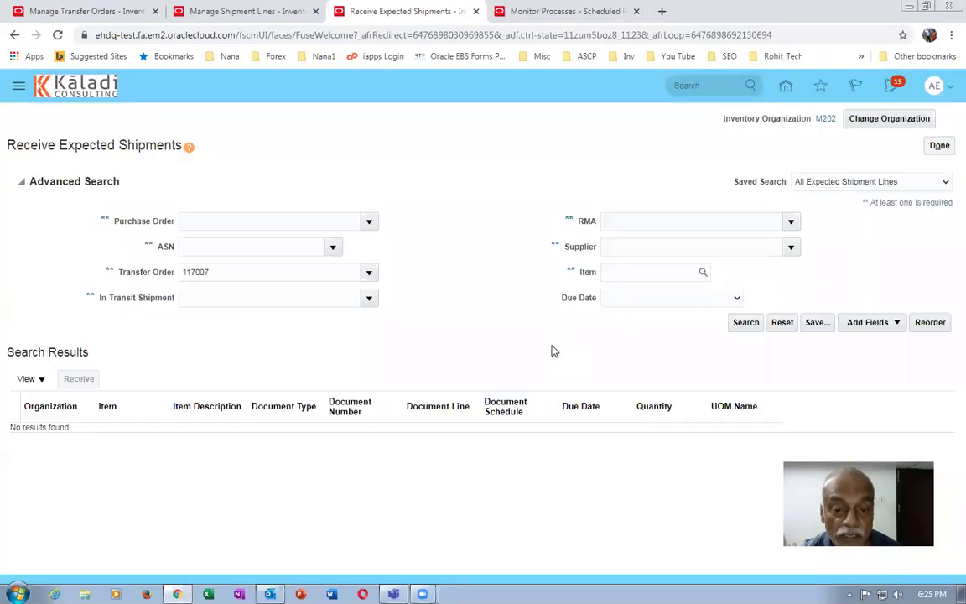
Step: Verify order 117007 shows 10 received under receipt 1003, then close Receive Expected Shipments
click(59, 14)
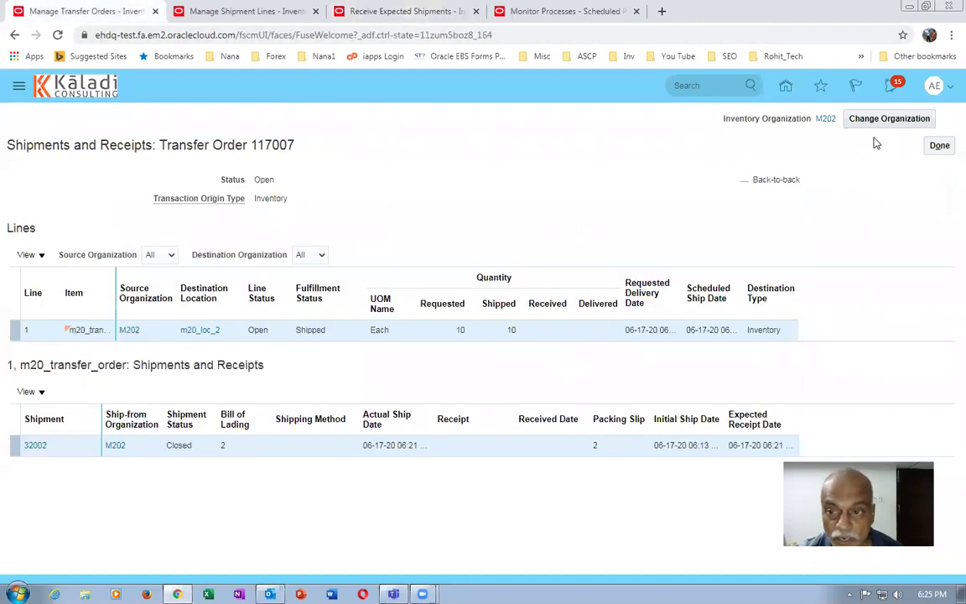
click(939, 147)
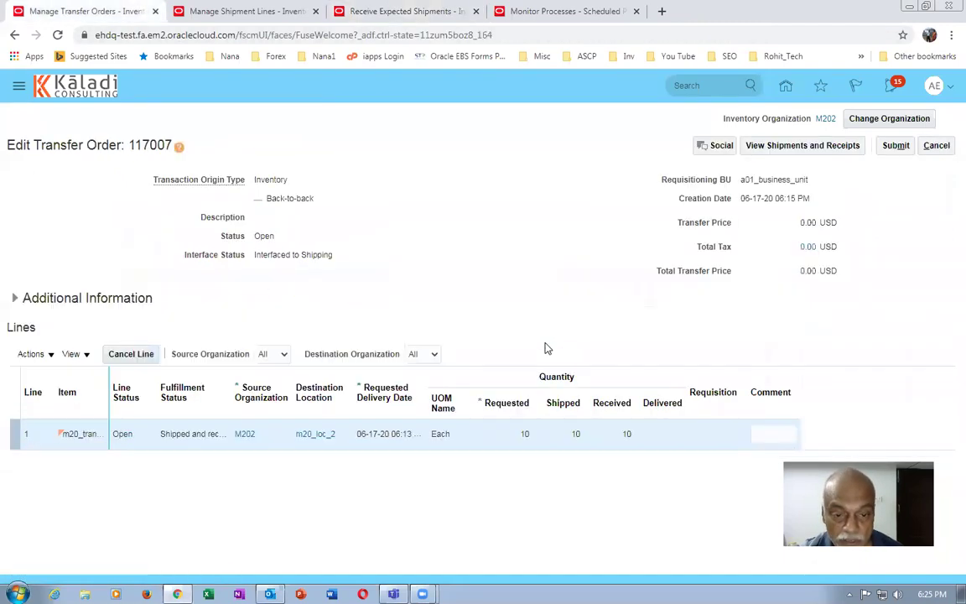
click(771, 146)
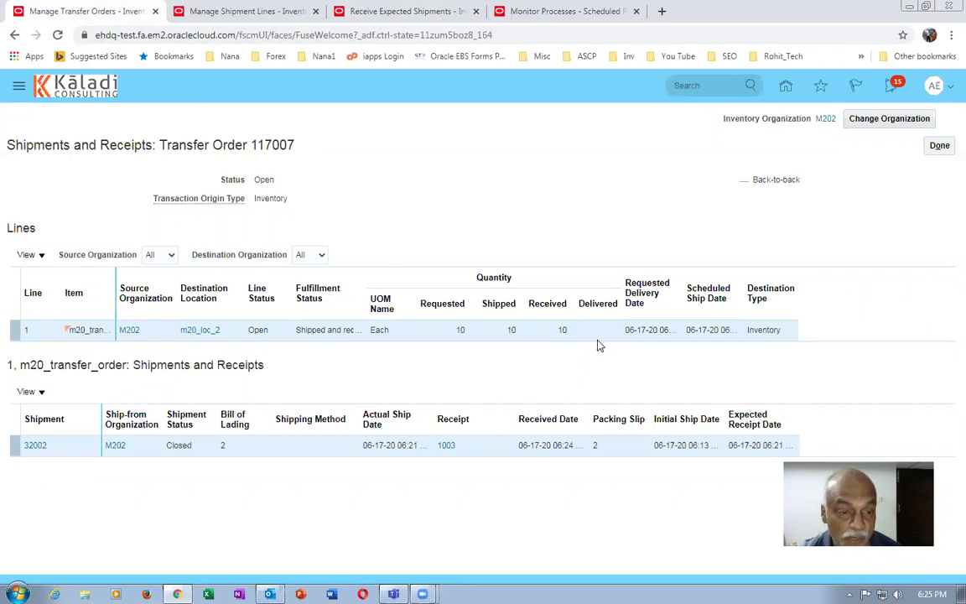
click(405, 14)
click(937, 145)
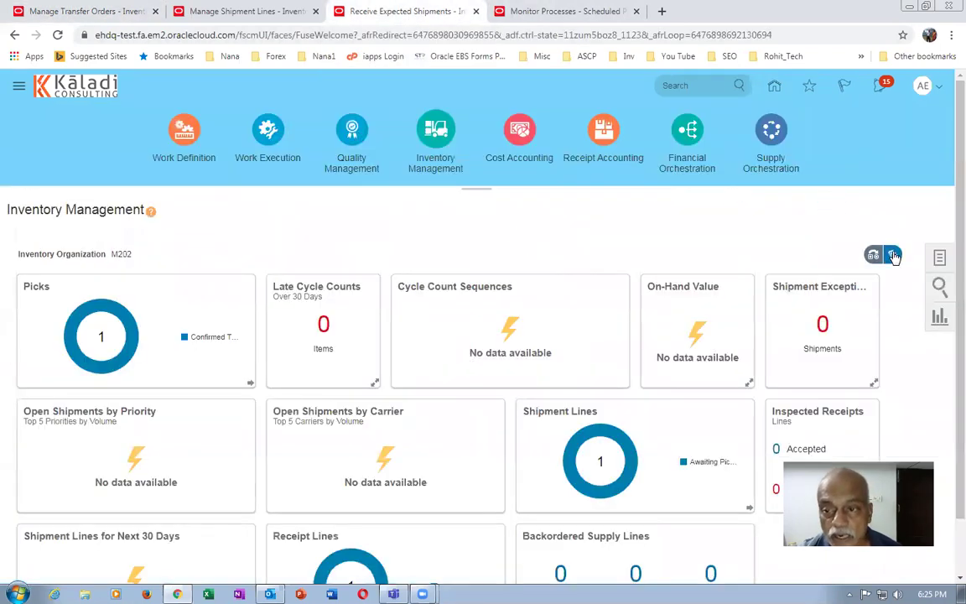
Step: Find receipt 1003 in Put Away Receipts and start putting away its line
click(940, 258)
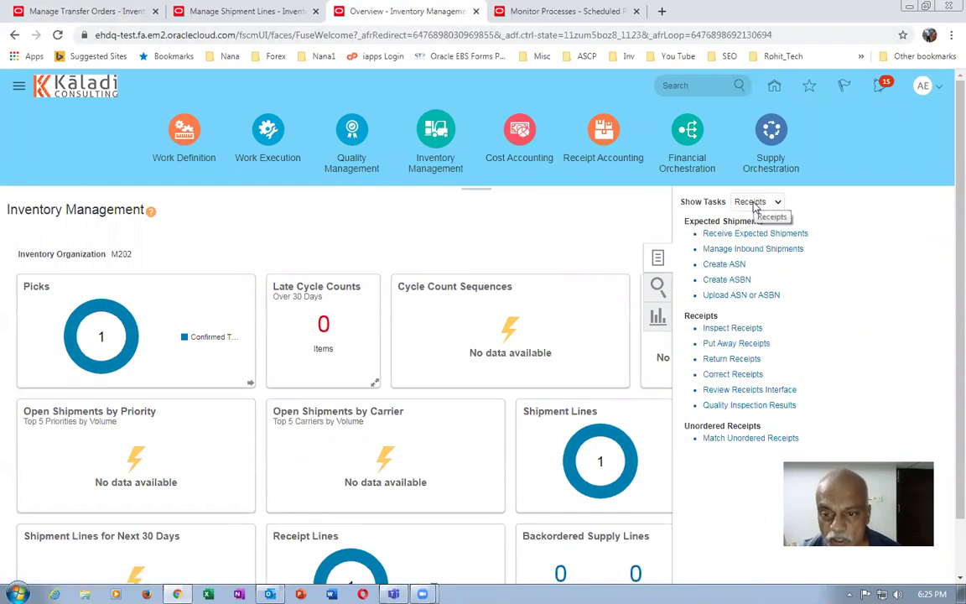
click(729, 344)
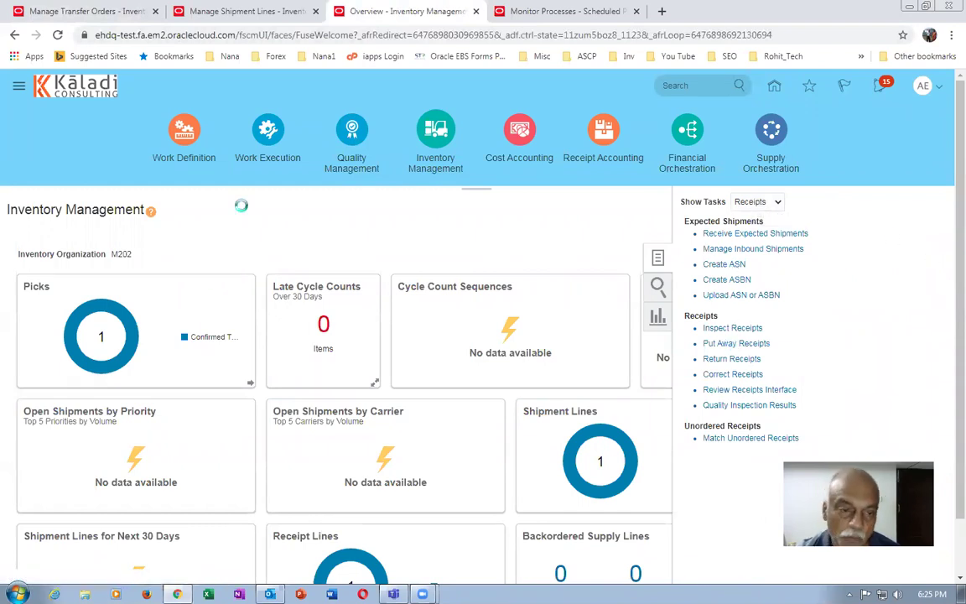
click(242, 220)
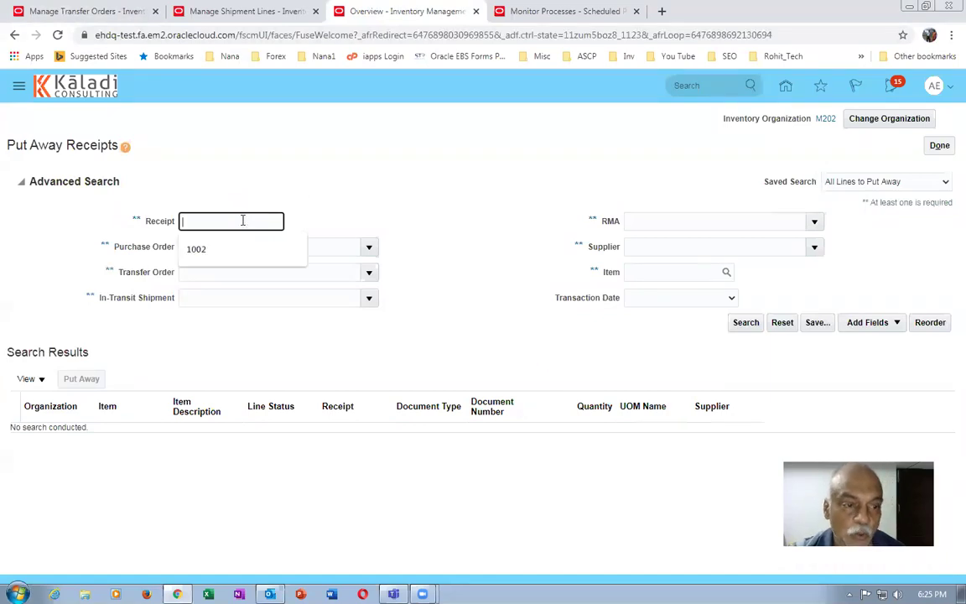
text(1003)
key(Tab)
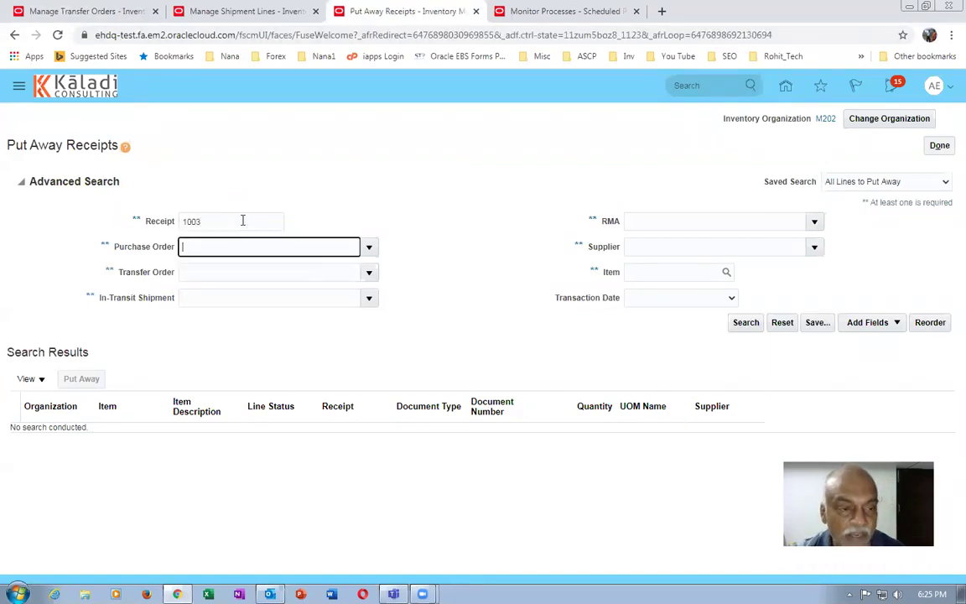
click(744, 323)
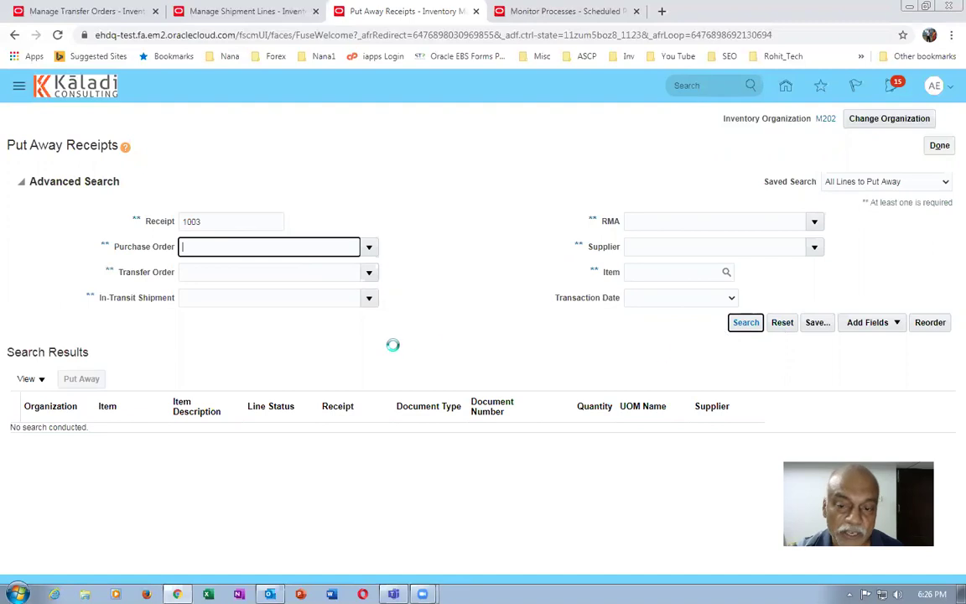
click(17, 293)
click(82, 240)
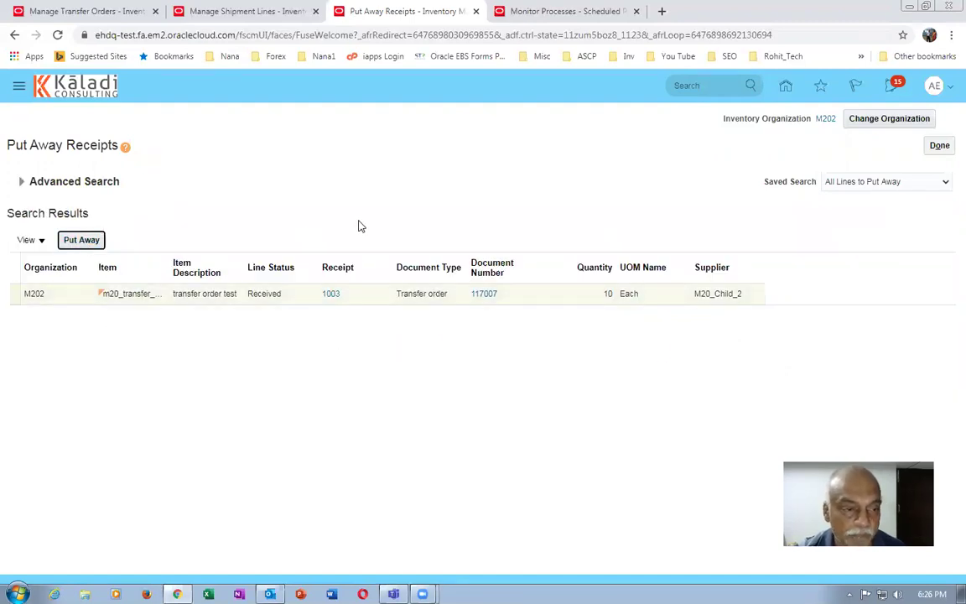
click(82, 239)
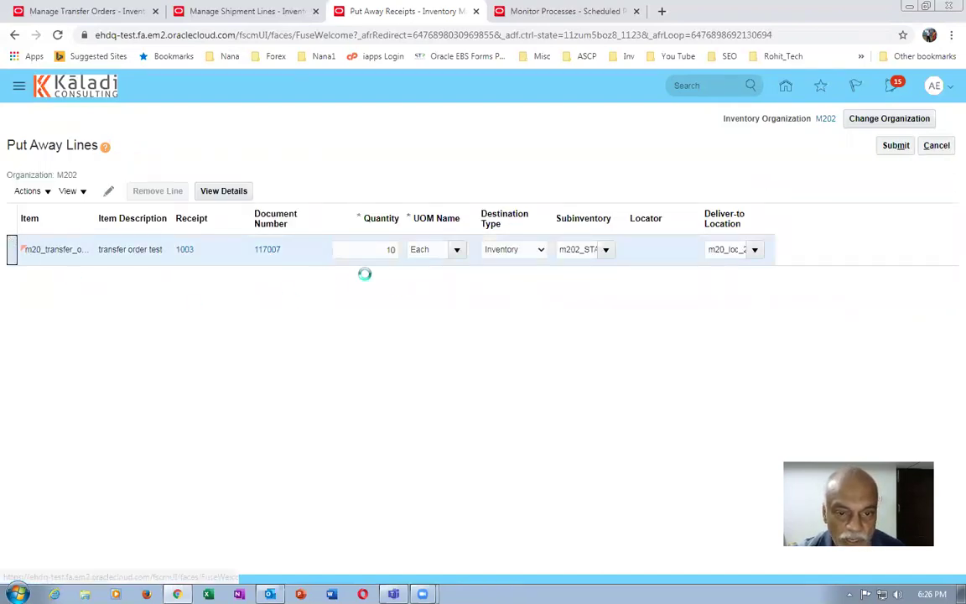
Step: Keep subinventory m202_STAGE, submit the put away, and dismiss the confirmation
click(575, 250)
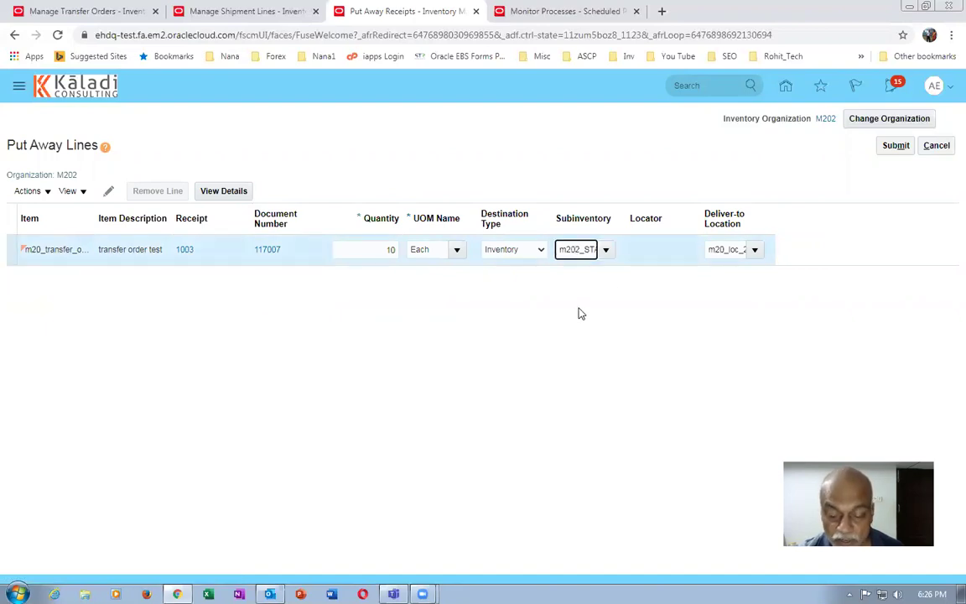
key(End)
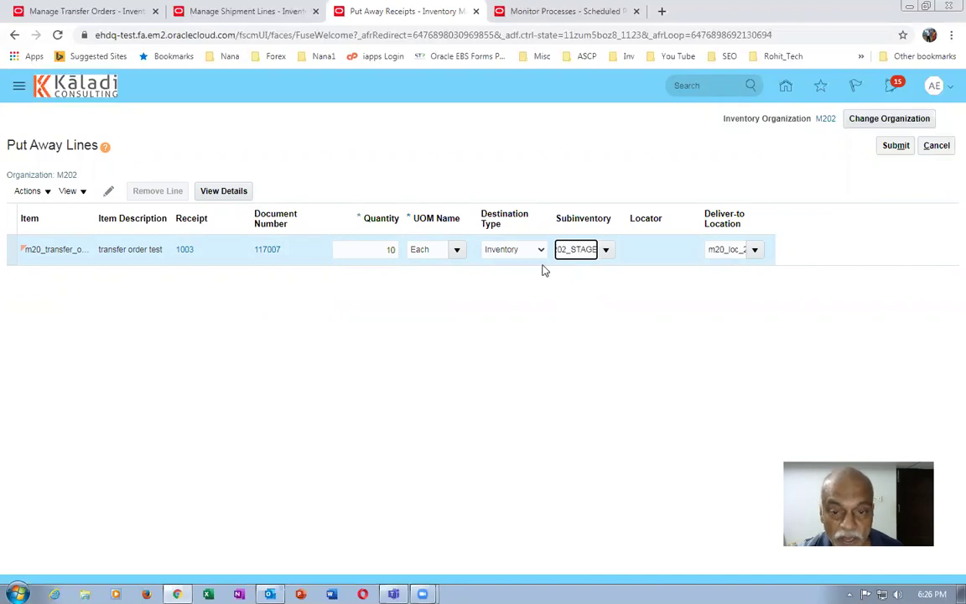
click(607, 253)
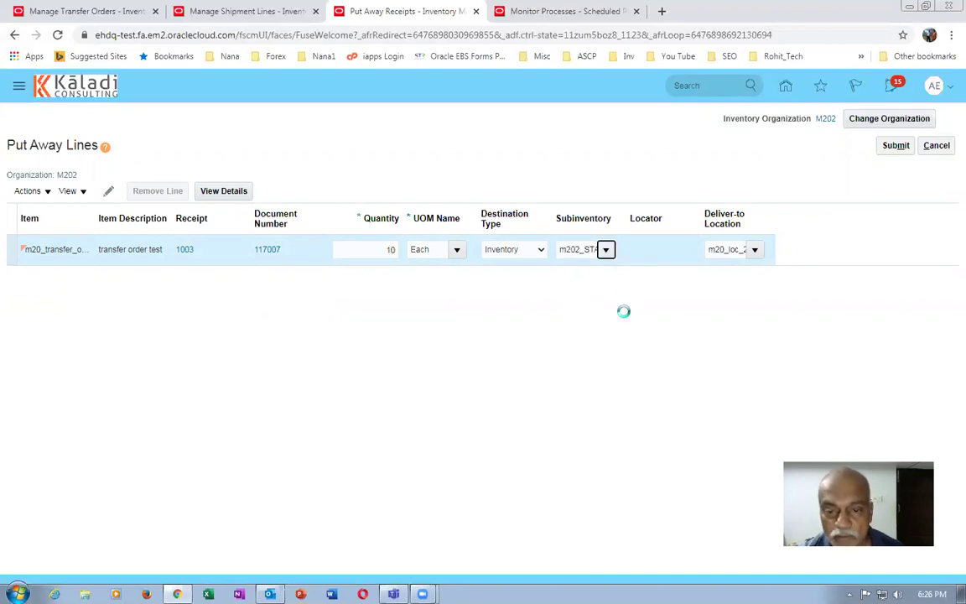
click(445, 359)
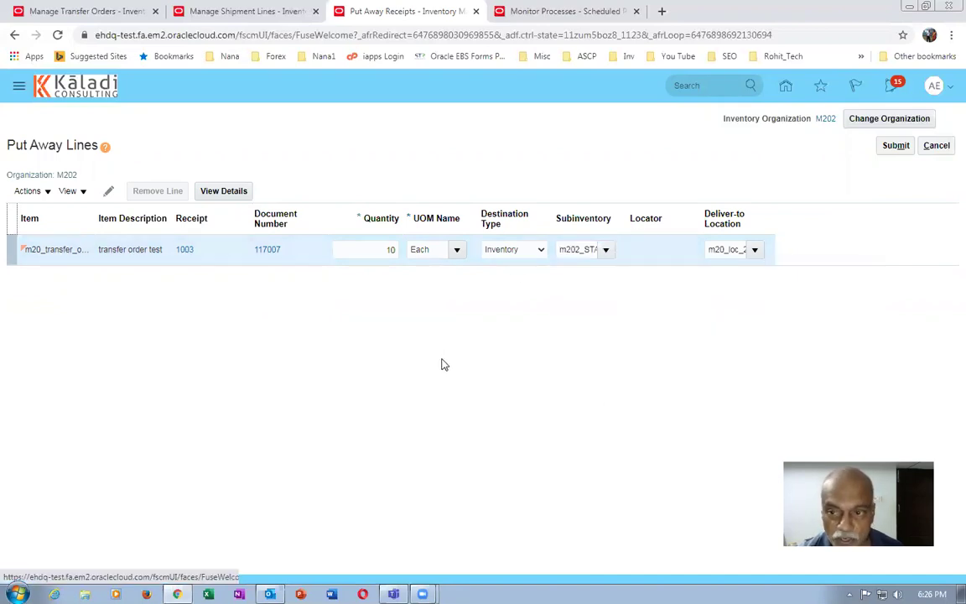
click(894, 148)
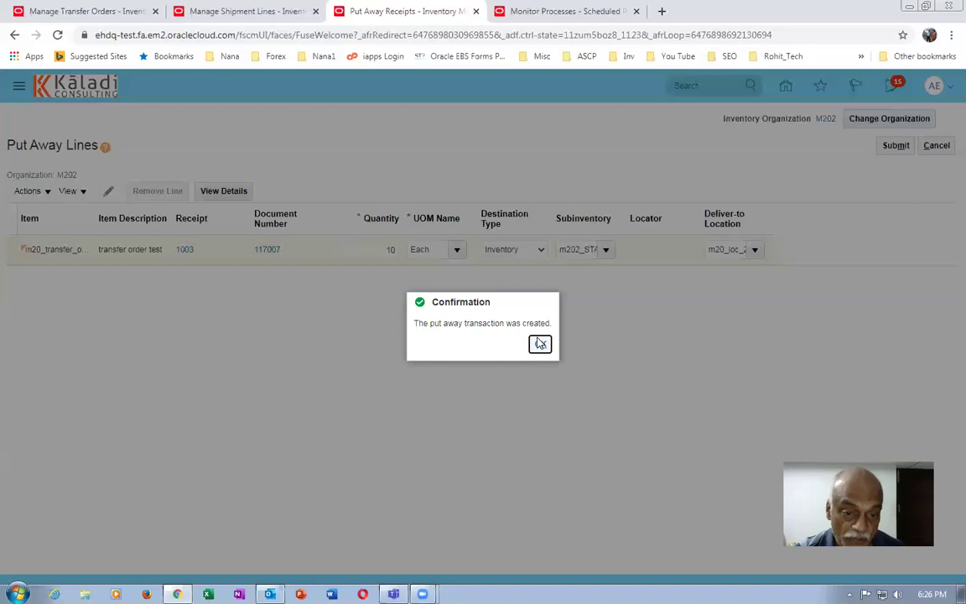
click(540, 343)
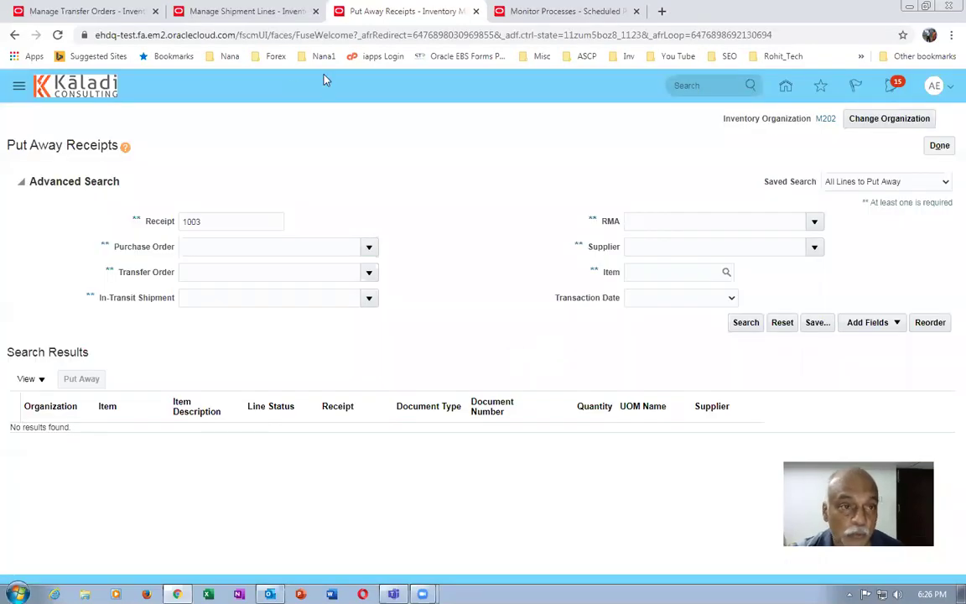
Step: Confirm transfer order 117007 reads Closed with 10 delivered, then return to the scheduled processes monitor
click(198, 11)
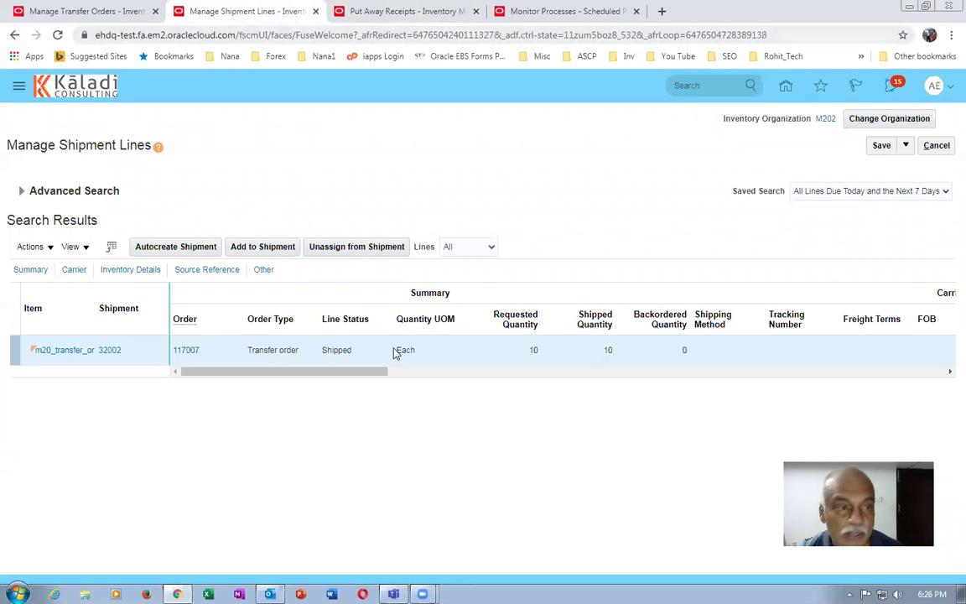
click(87, 12)
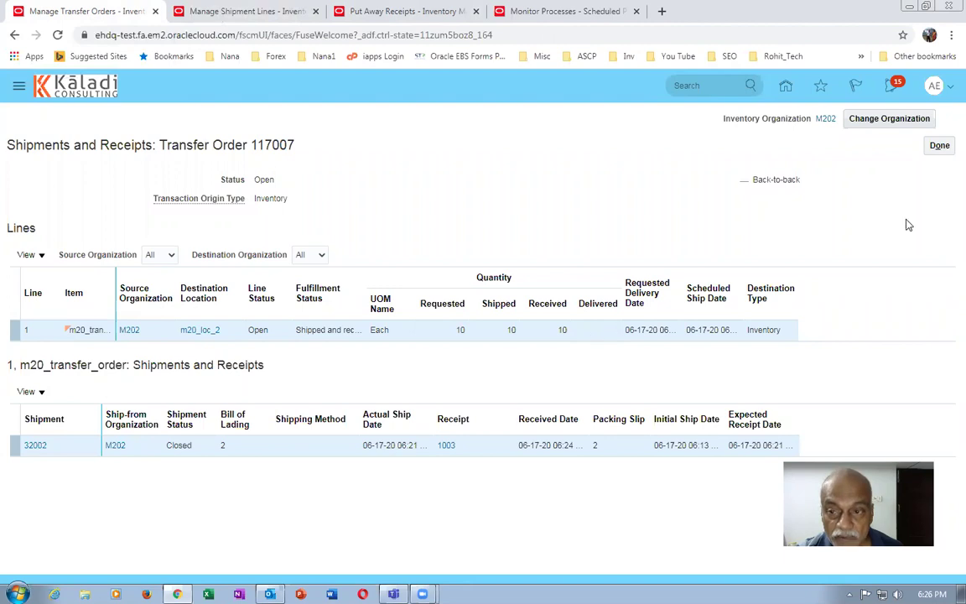
click(939, 146)
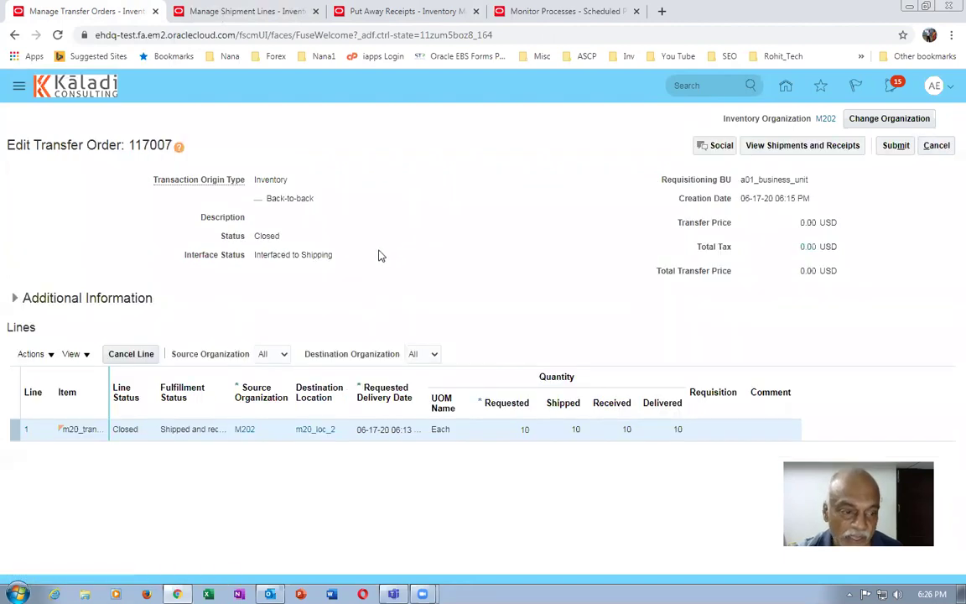
click(757, 148)
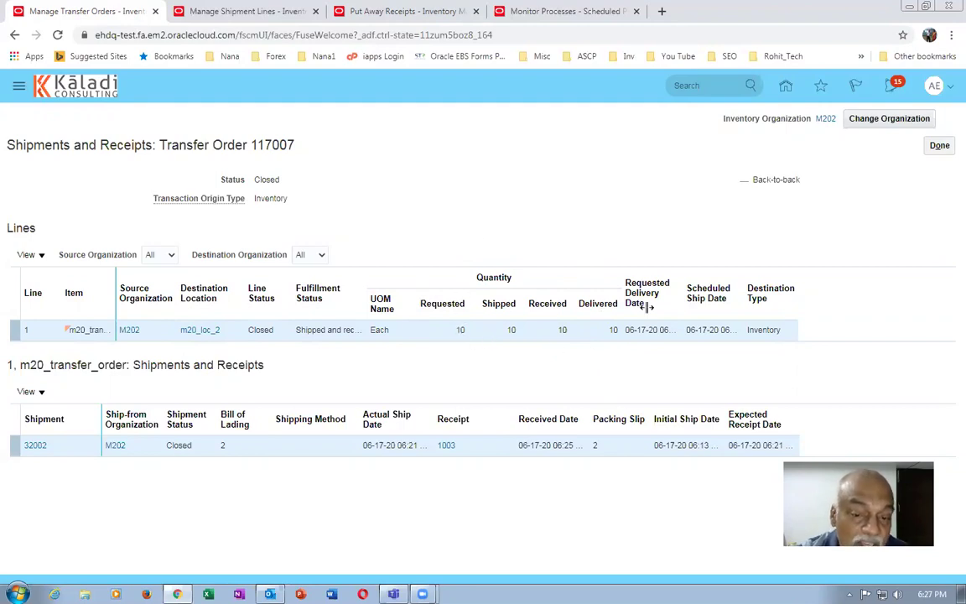
click(589, 19)
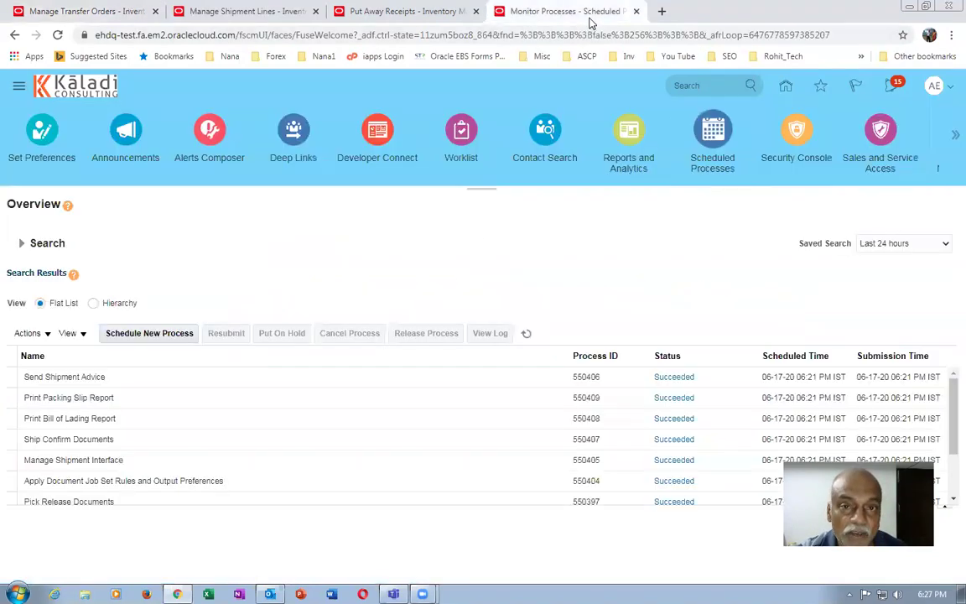
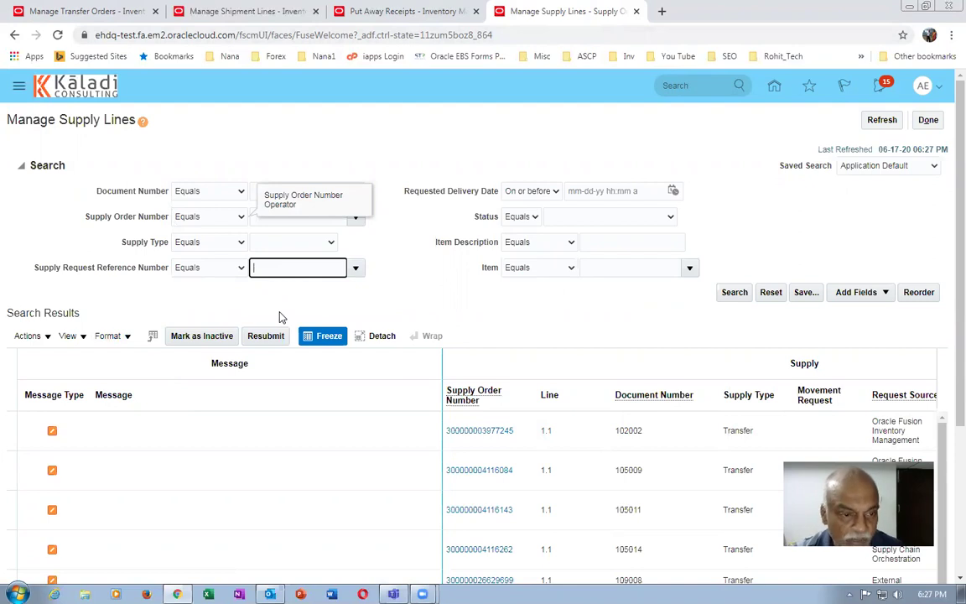
Step: Search supply lines filtered by supply request reference INV_3003
text(11)
key(Tab)
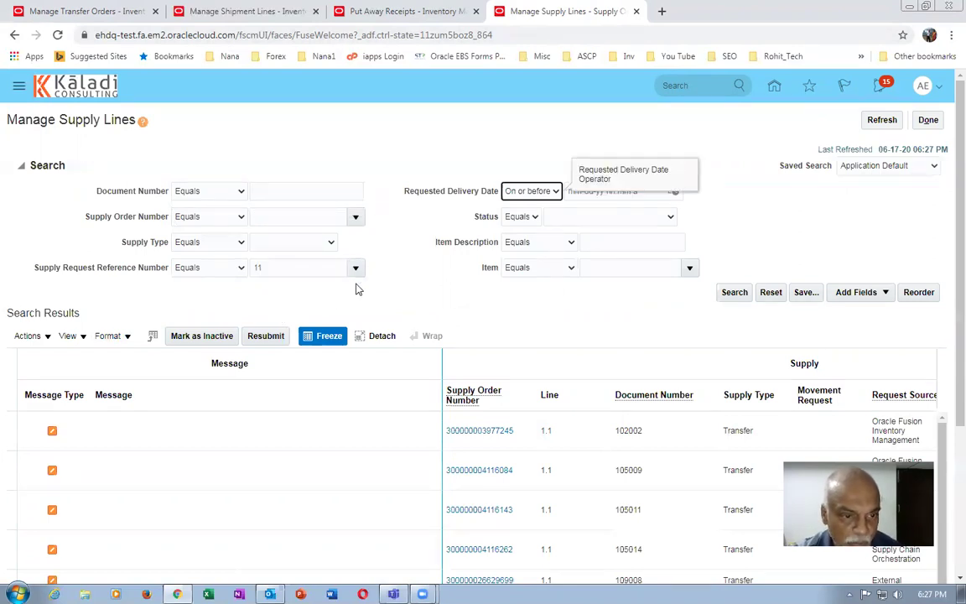
click(355, 267)
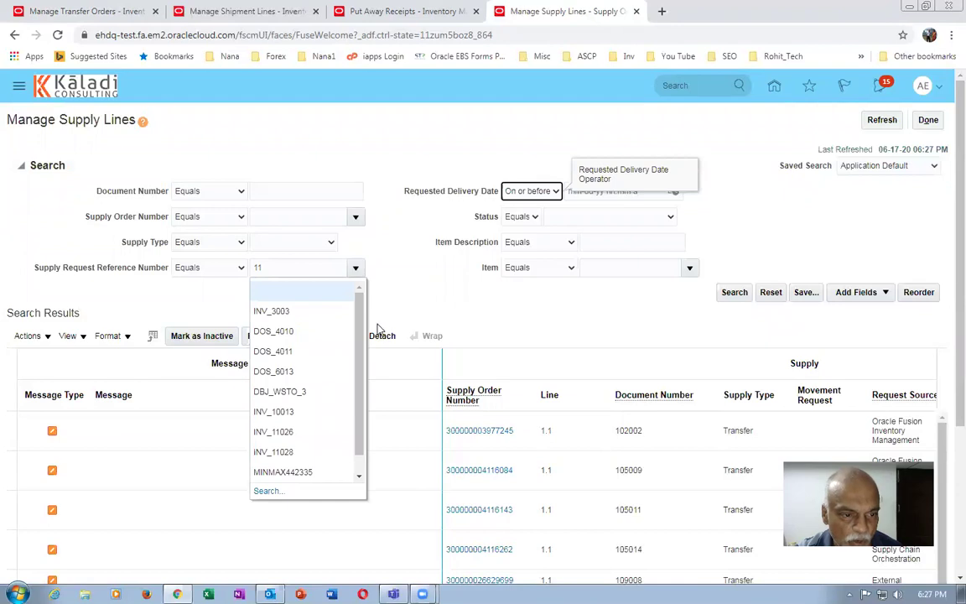
drag(364, 335, 370, 411)
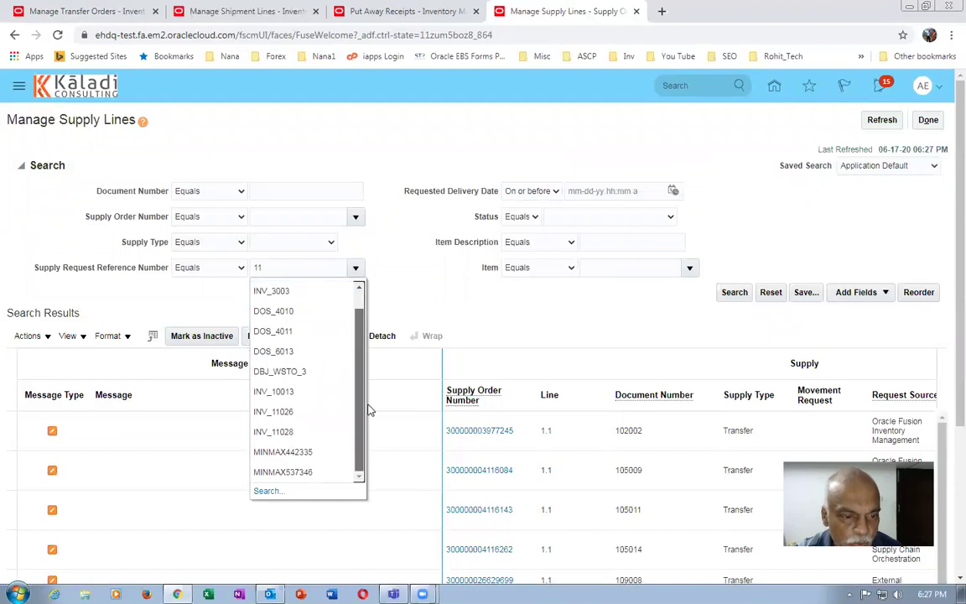
scroll(335, 369, up, 1)
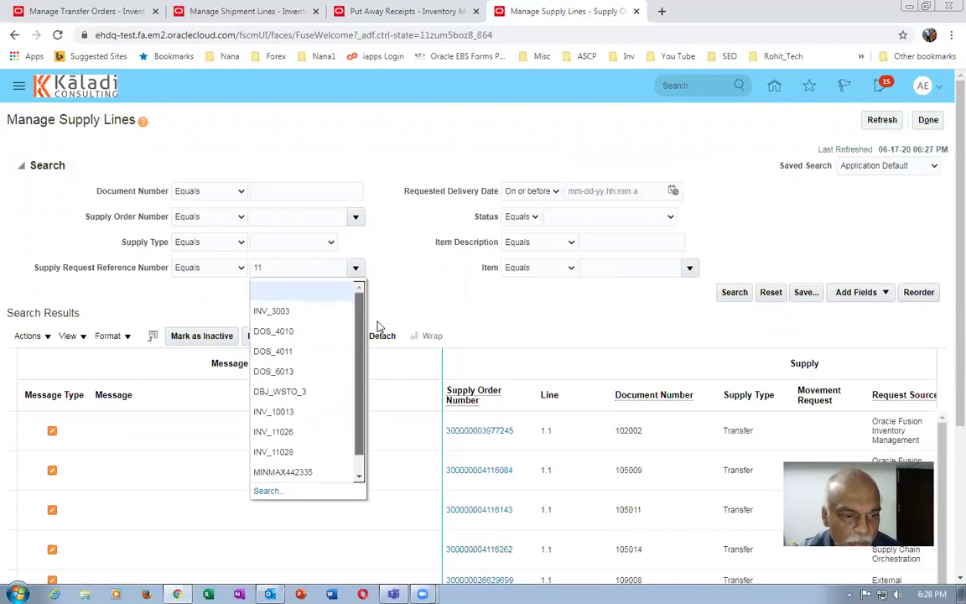
click(309, 316)
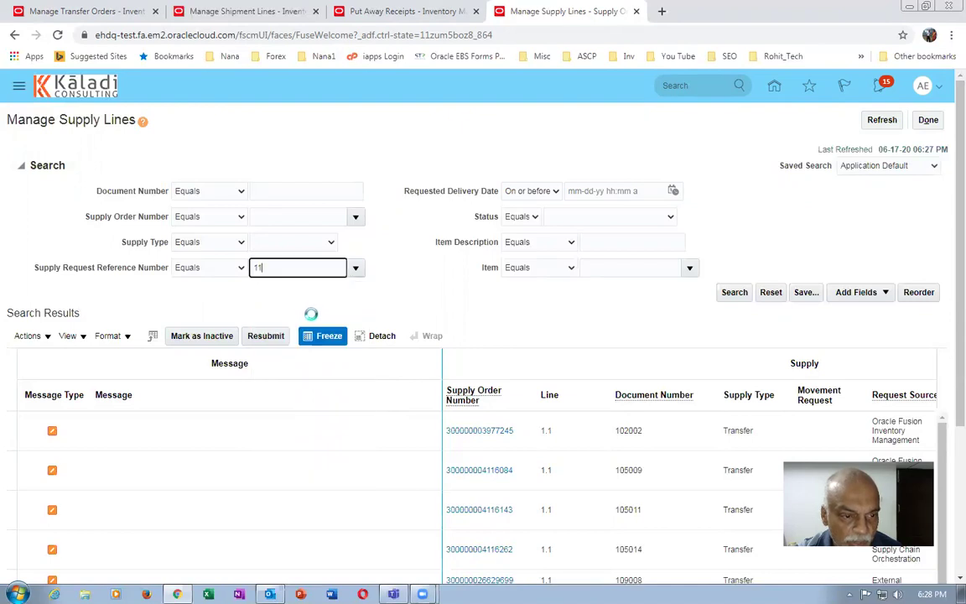
click(731, 292)
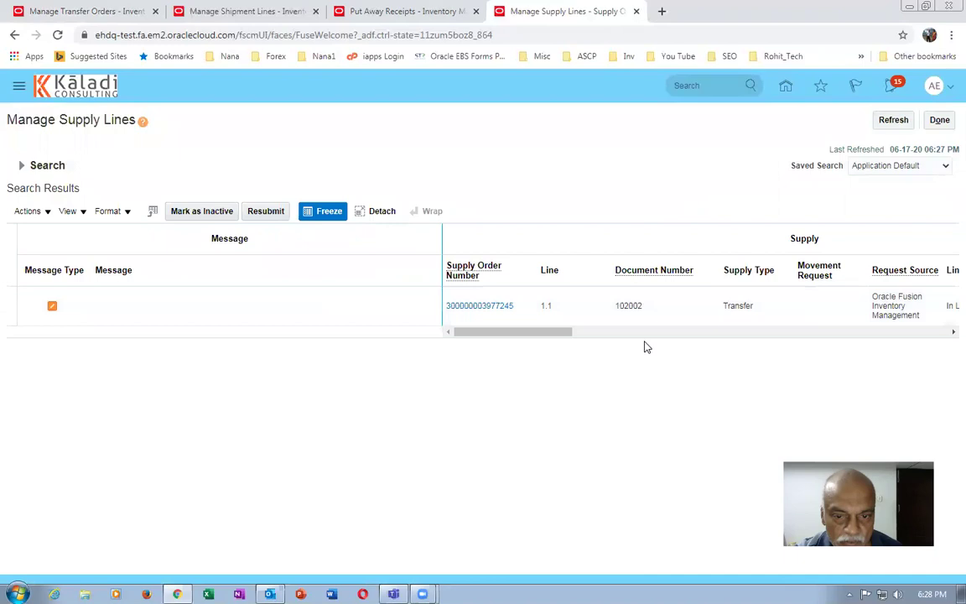
drag(532, 333, 559, 344)
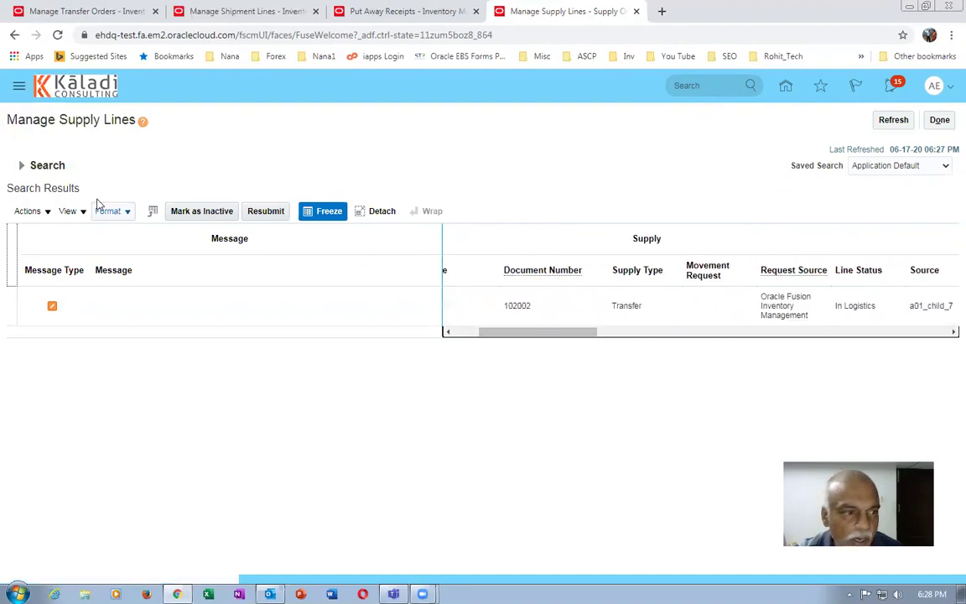
Step: Set Document Number to 'Starts with 11', remove the INV_3003 reference, and search again
click(22, 165)
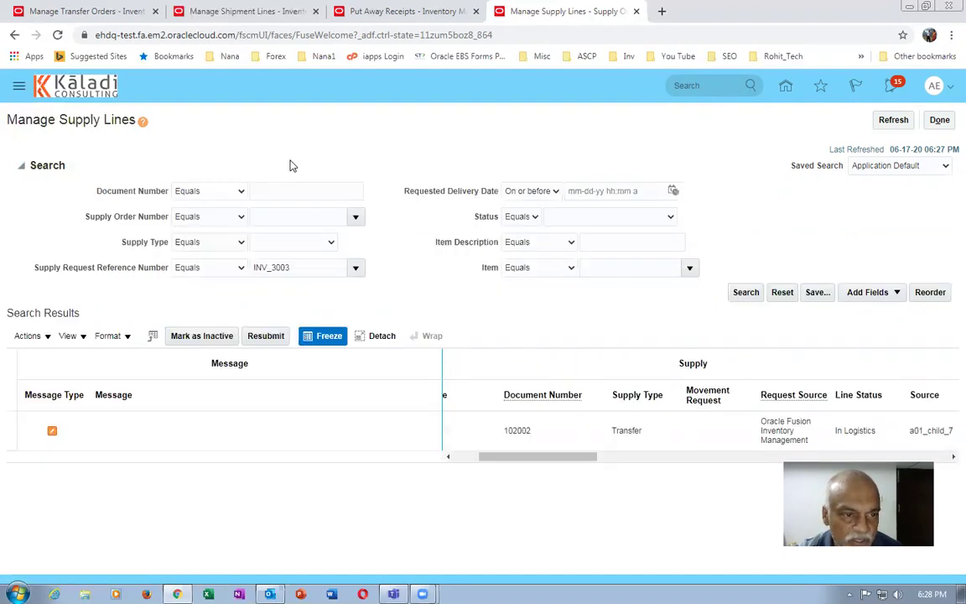
click(285, 191)
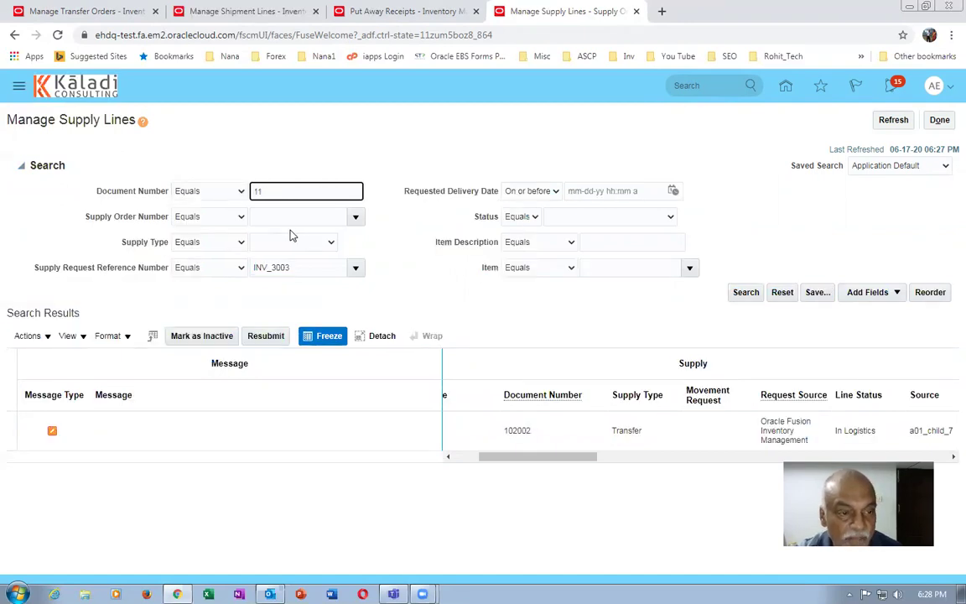
click(205, 191)
click(200, 205)
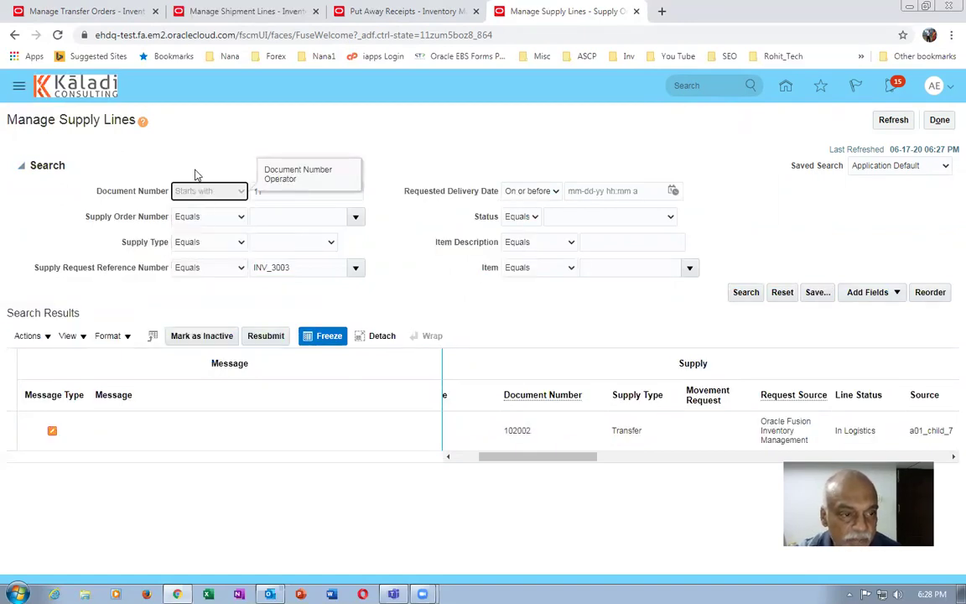
drag(300, 269, 131, 281)
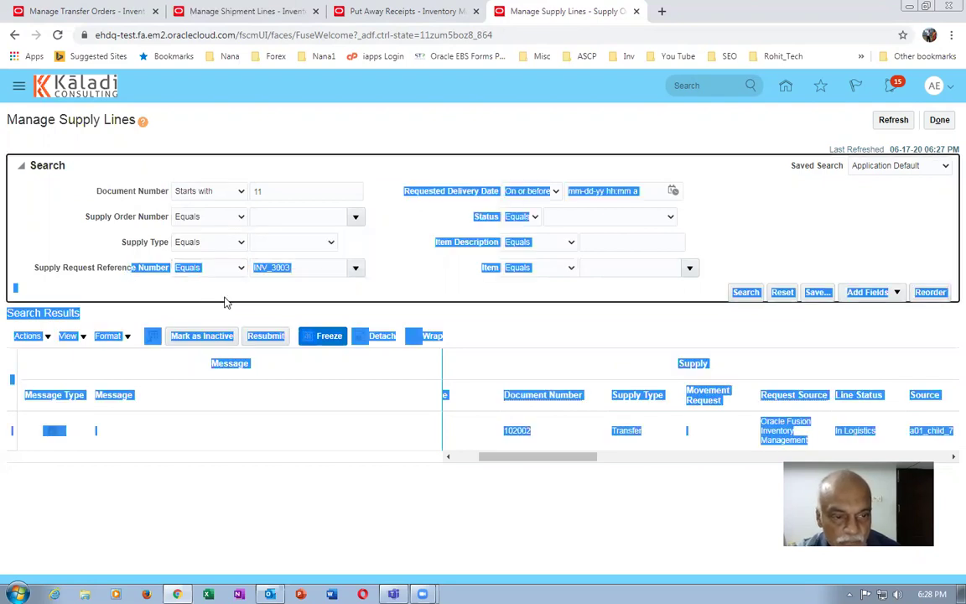
click(302, 270)
drag(306, 270, 253, 267)
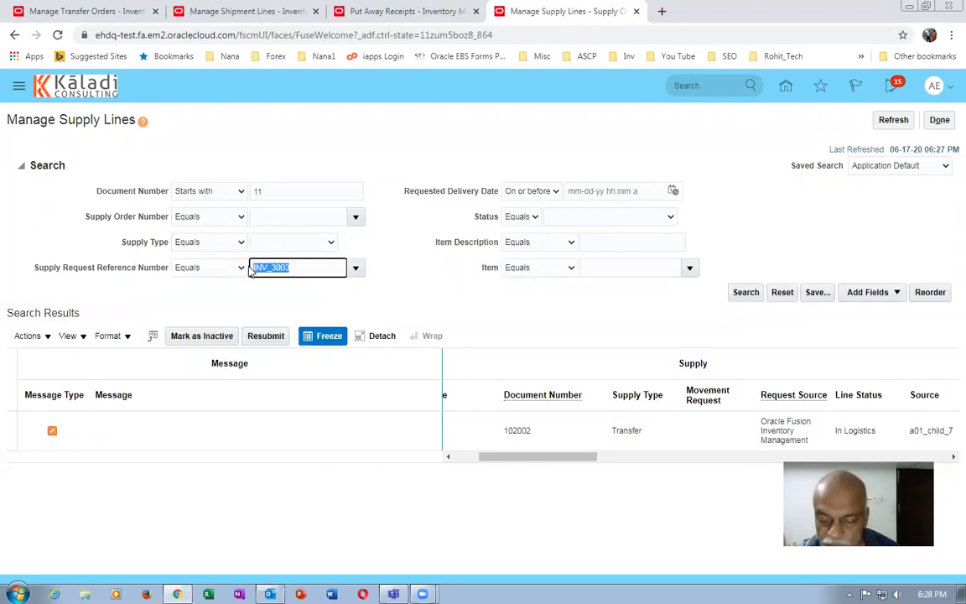
key(BackSpace)
click(290, 192)
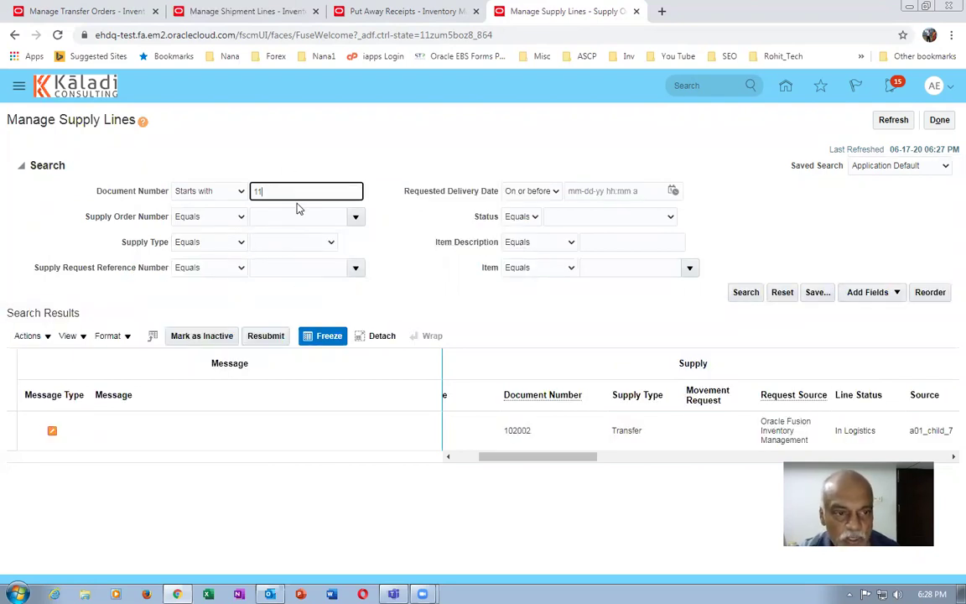
click(739, 293)
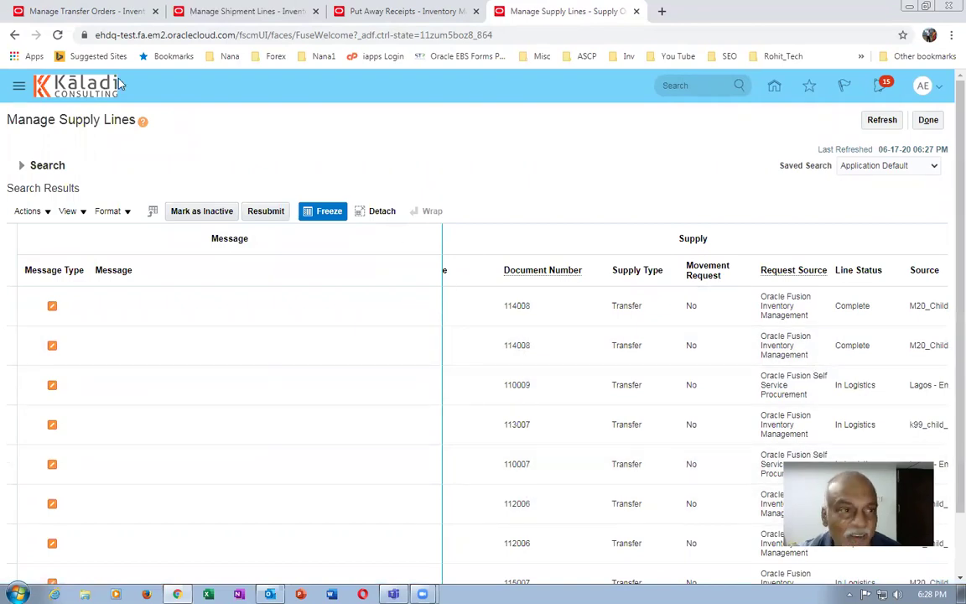
Step: Check transfer order 117007 in Manage Transfer Orders, then search supply lines for document 117007
click(75, 11)
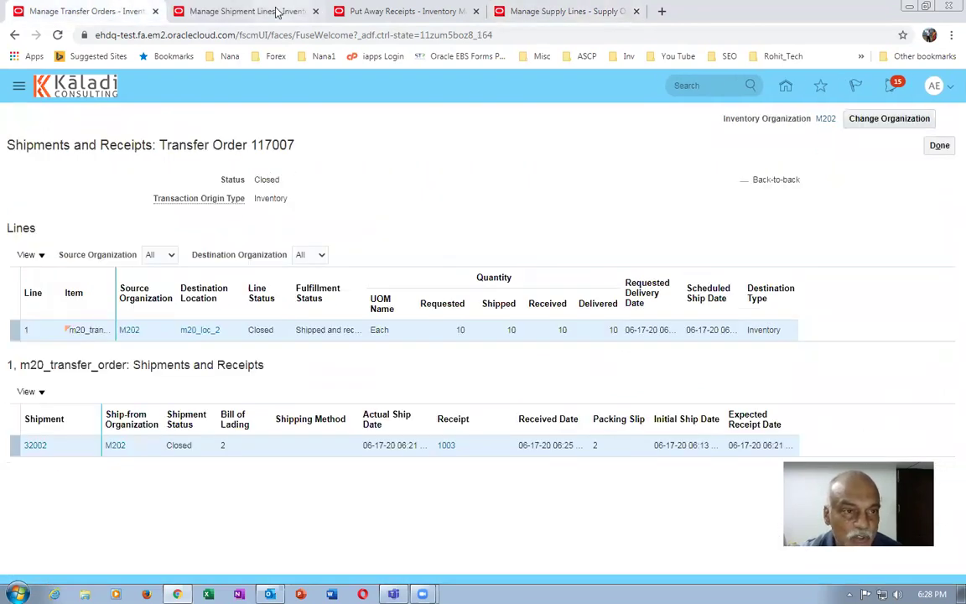
click(579, 17)
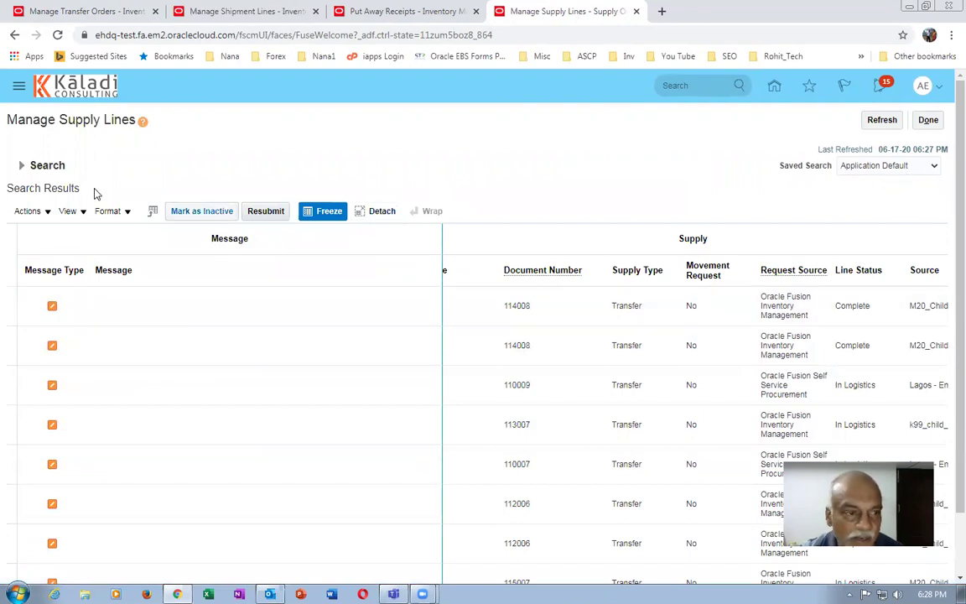
click(23, 168)
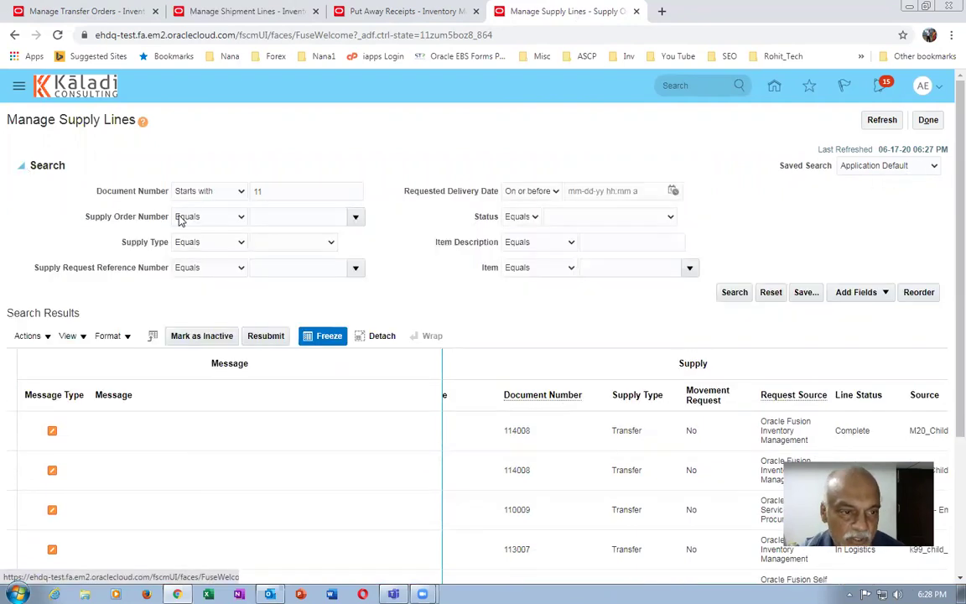
click(285, 189)
text(113007)
key(Tab)
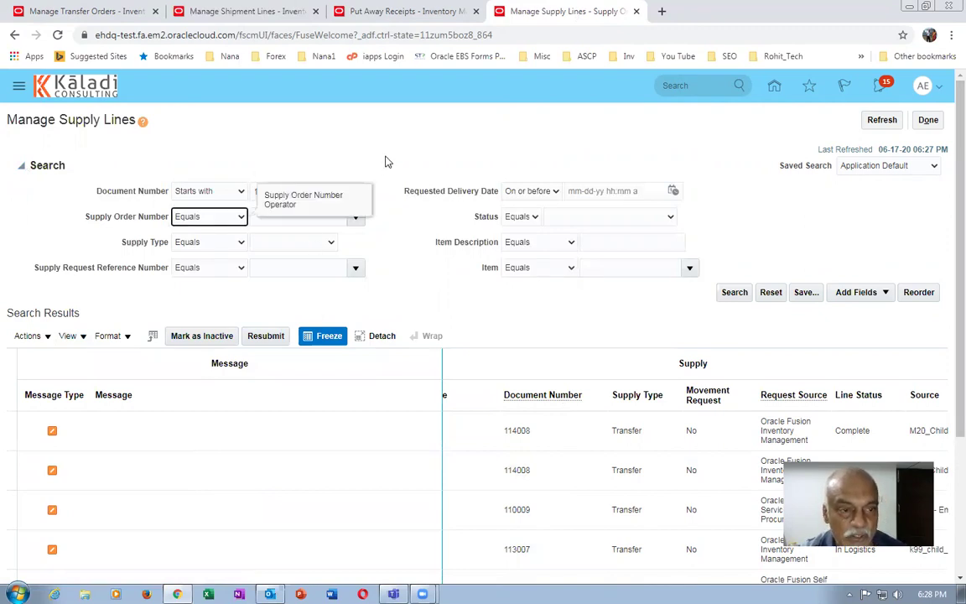
click(734, 292)
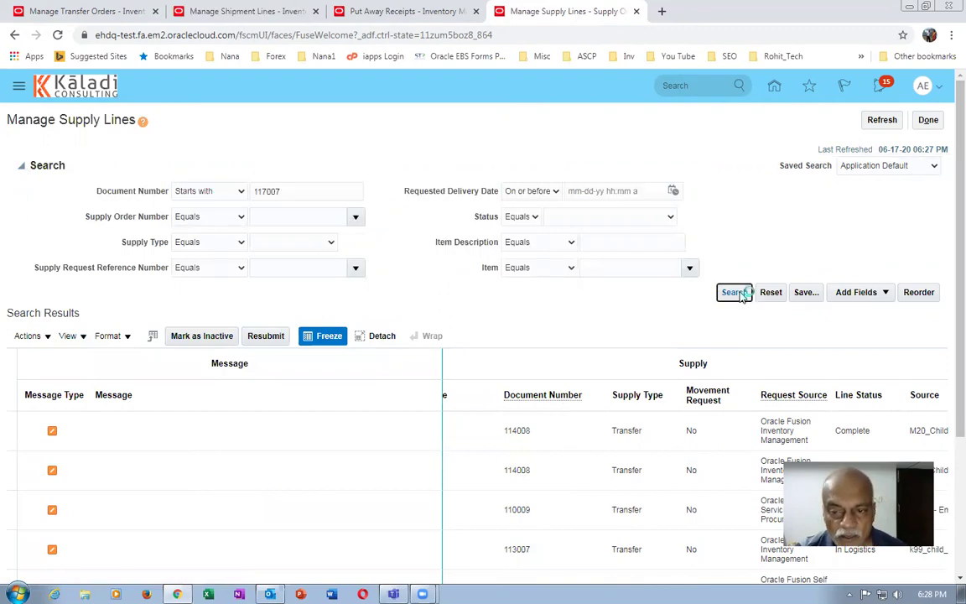
Step: Scroll across the 117007 result row and open its supply order, showing status Closed and reference INV_22004
drag(513, 336, 588, 334)
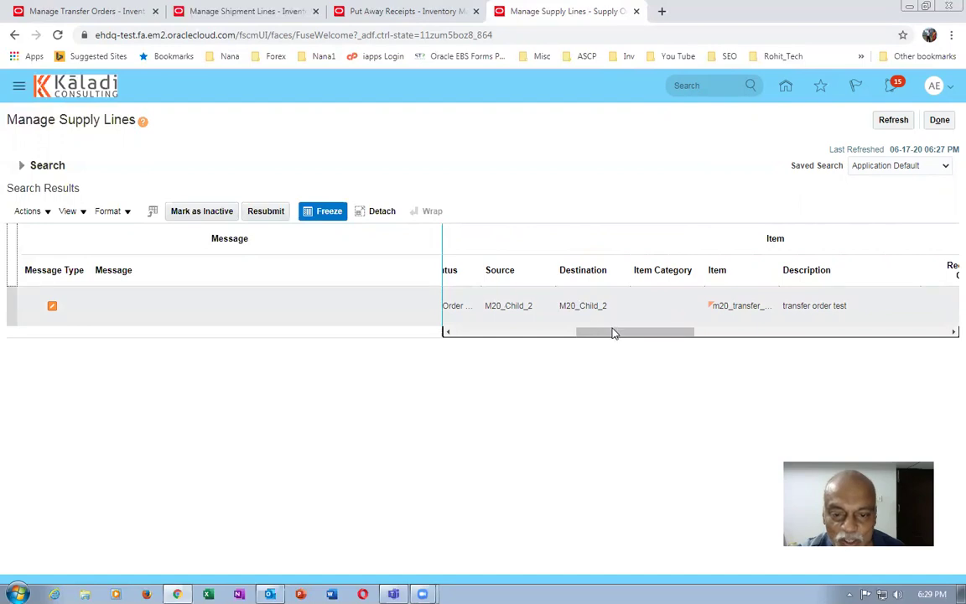
drag(612, 332, 578, 334)
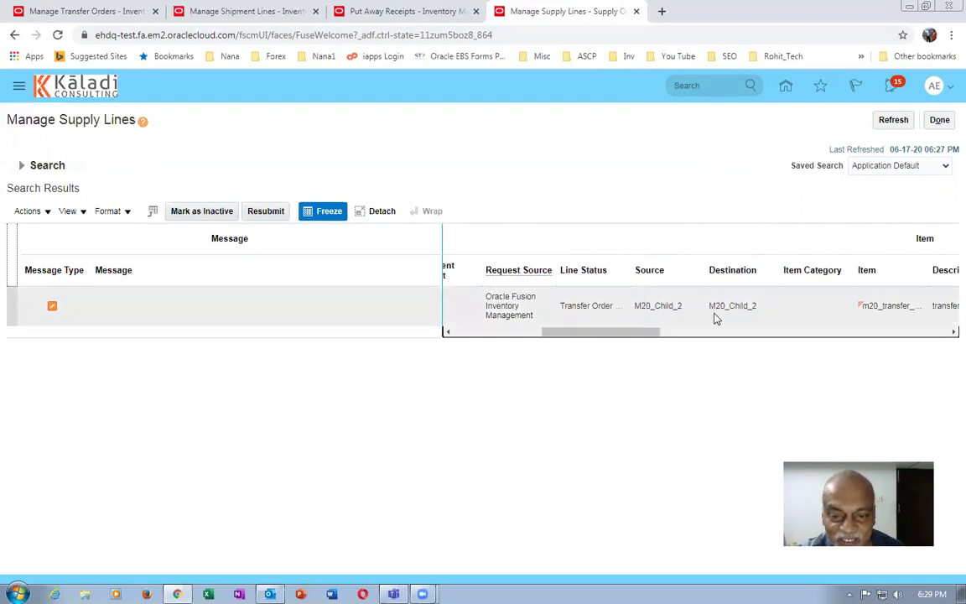
drag(620, 332, 437, 322)
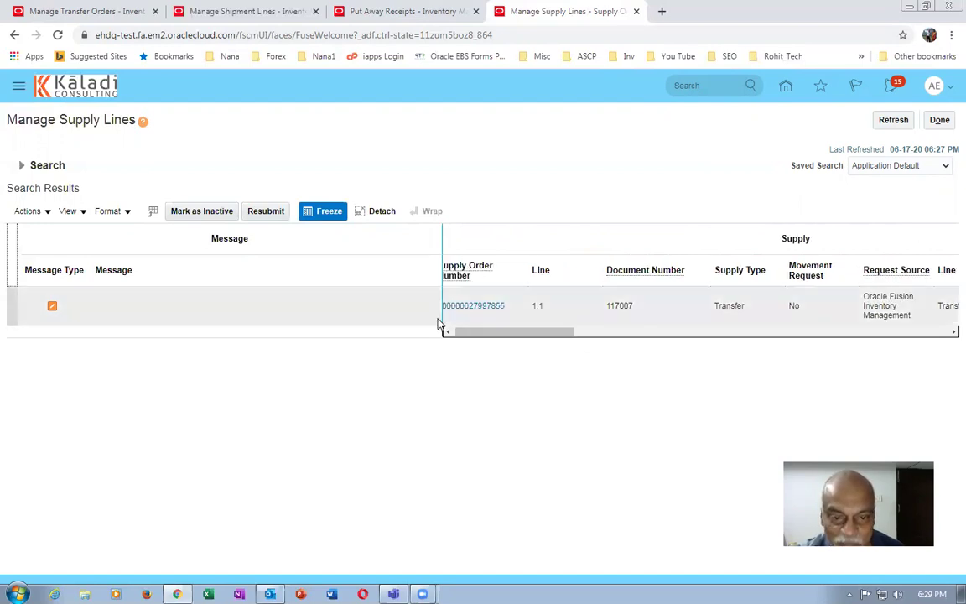
click(476, 306)
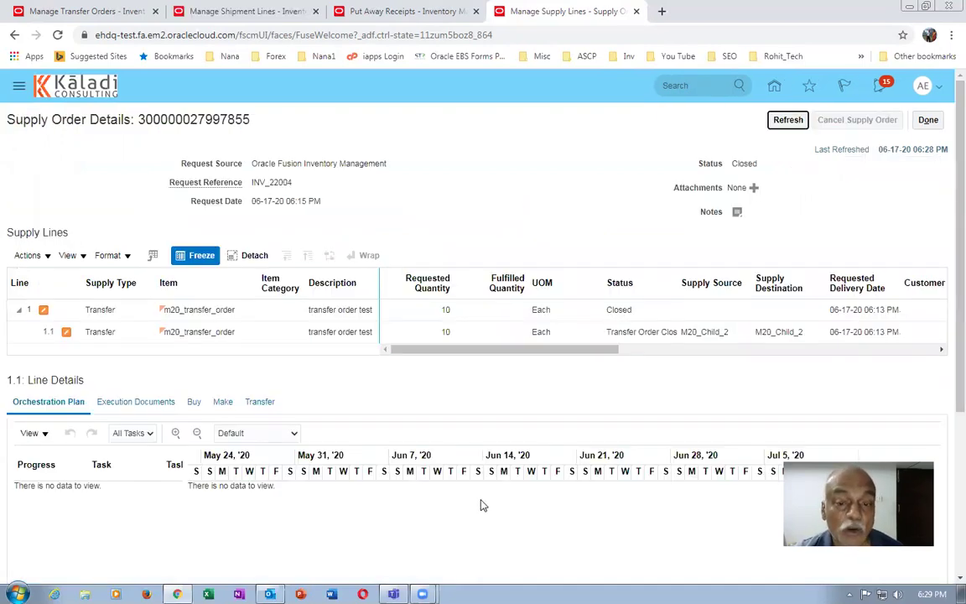
Step: Show line 1.1's orchestration plan and widen the task list to read all three completed tasks
click(485, 333)
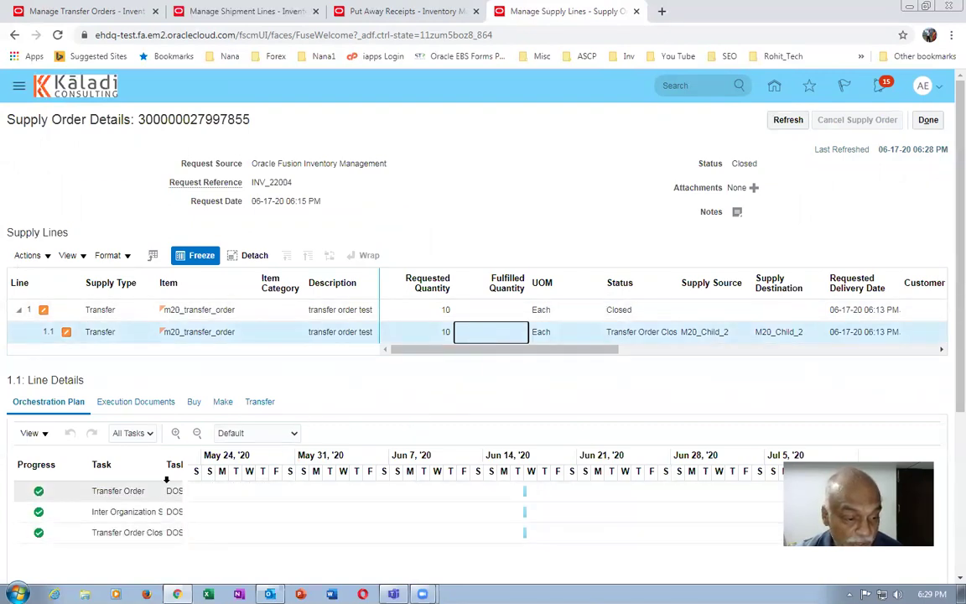
drag(164, 459, 212, 461)
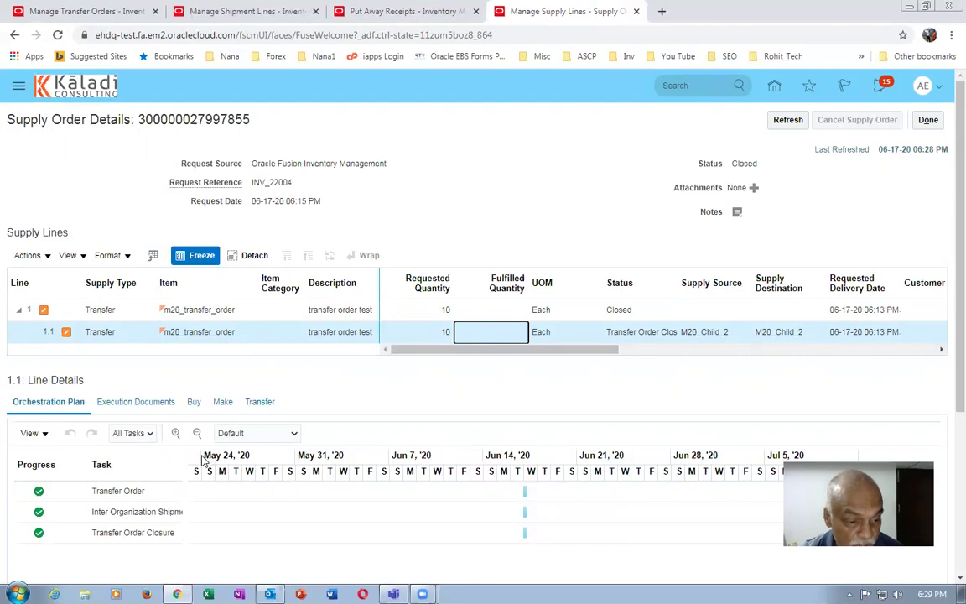
drag(190, 461, 219, 545)
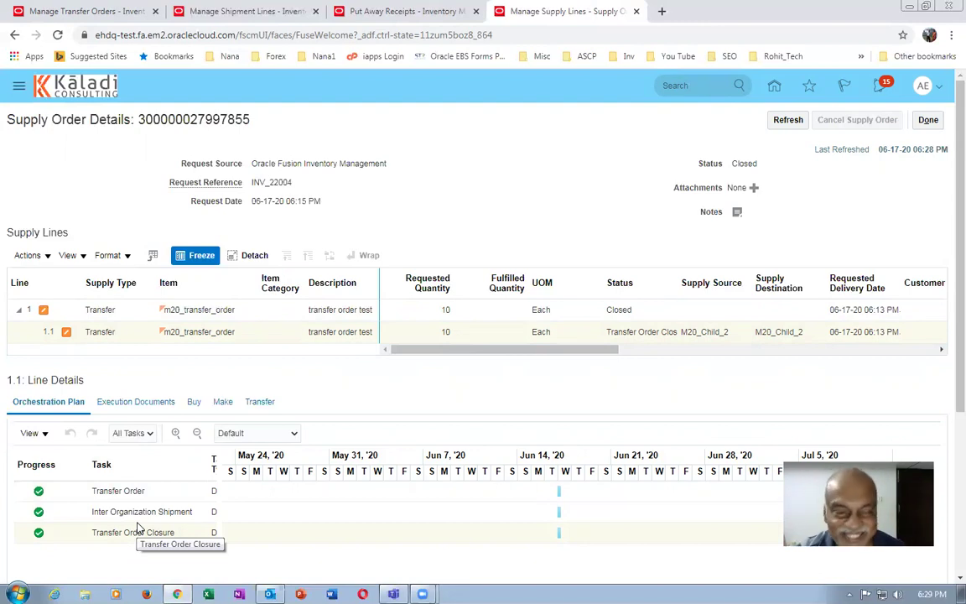
Step: Close the supply order details and review document 117007's line 1.1, quantity 10, in the results
click(927, 121)
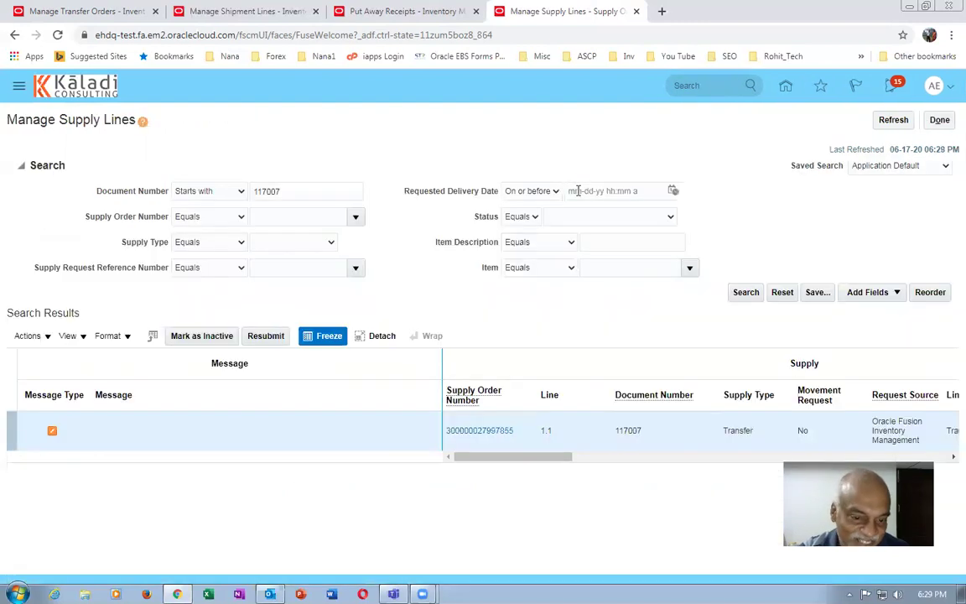
drag(505, 458, 653, 489)
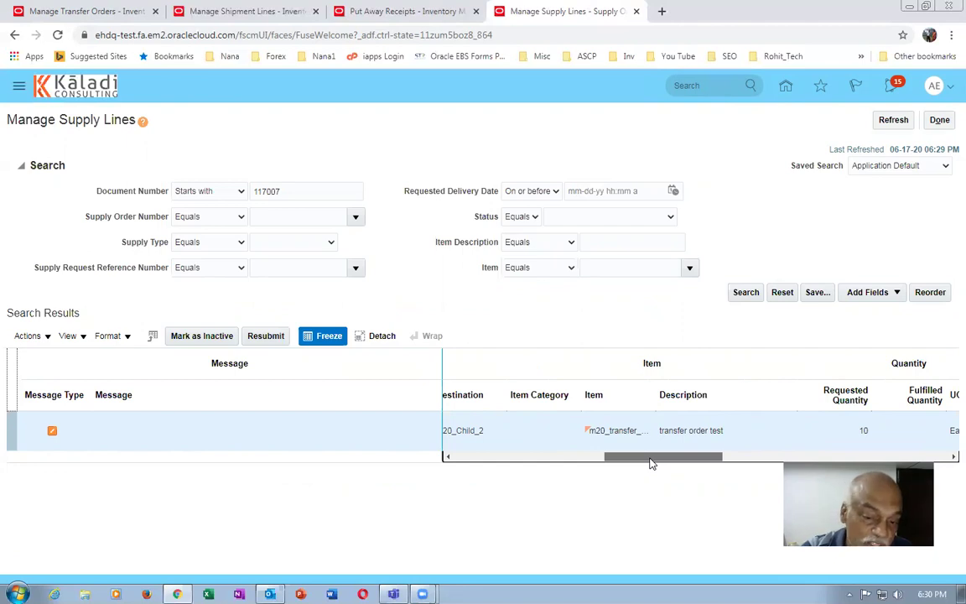
drag(588, 457, 459, 456)
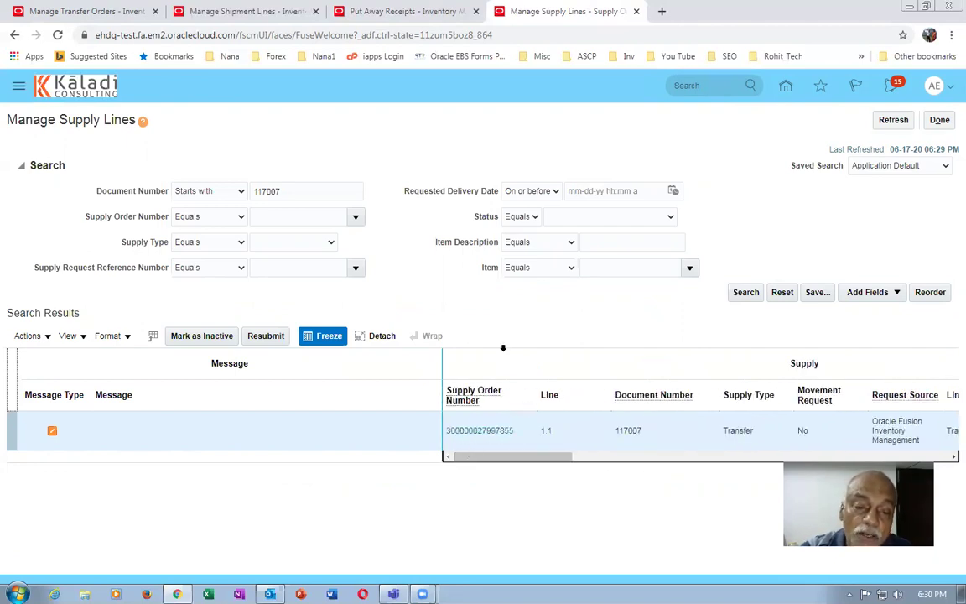